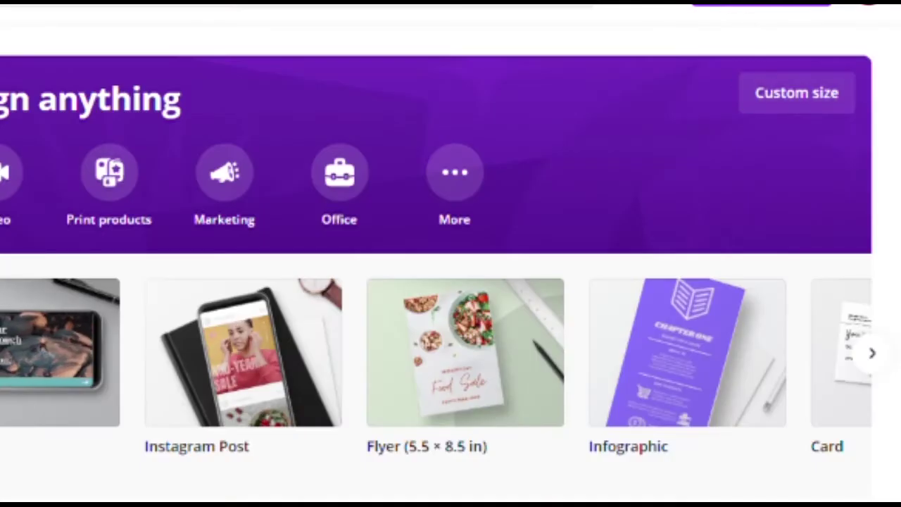
- Search the design types for "Youtube Thumbnail" and create a blank YouTube Thumbnail design
left_click(765, 7)
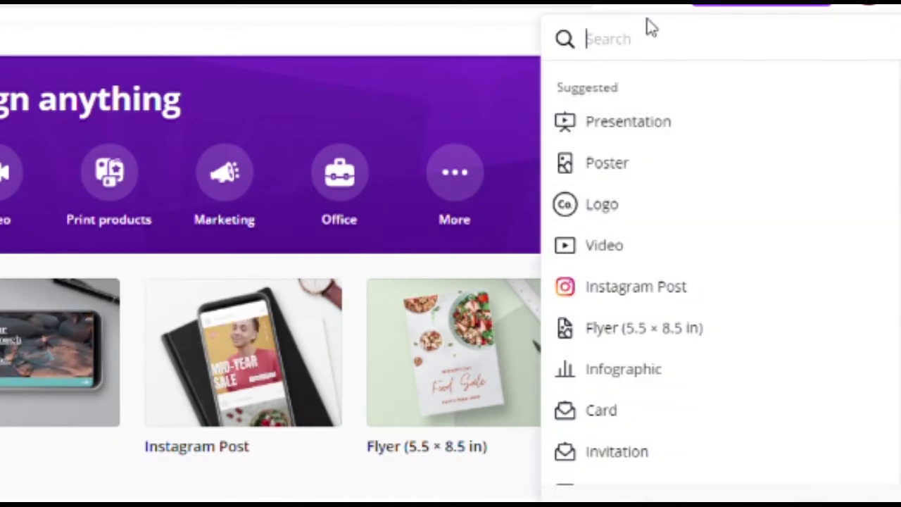
type("You")
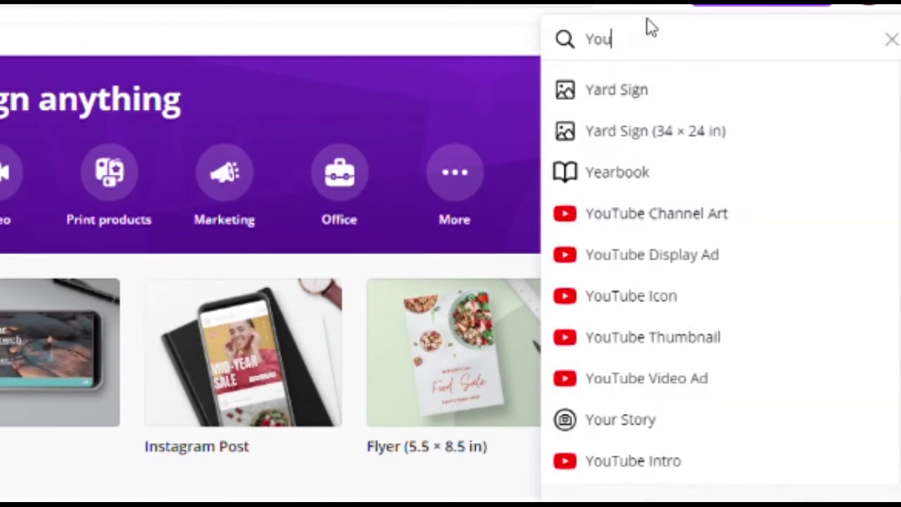
type("tube T")
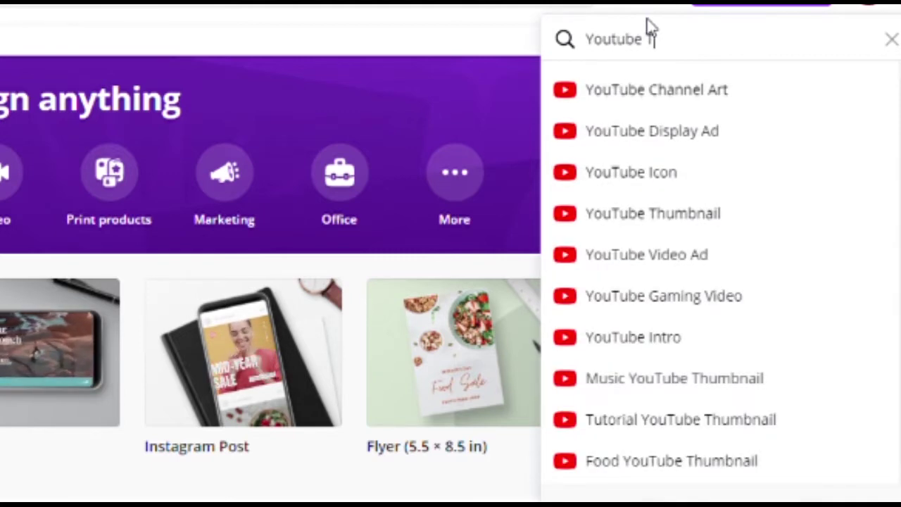
type("humbnai")
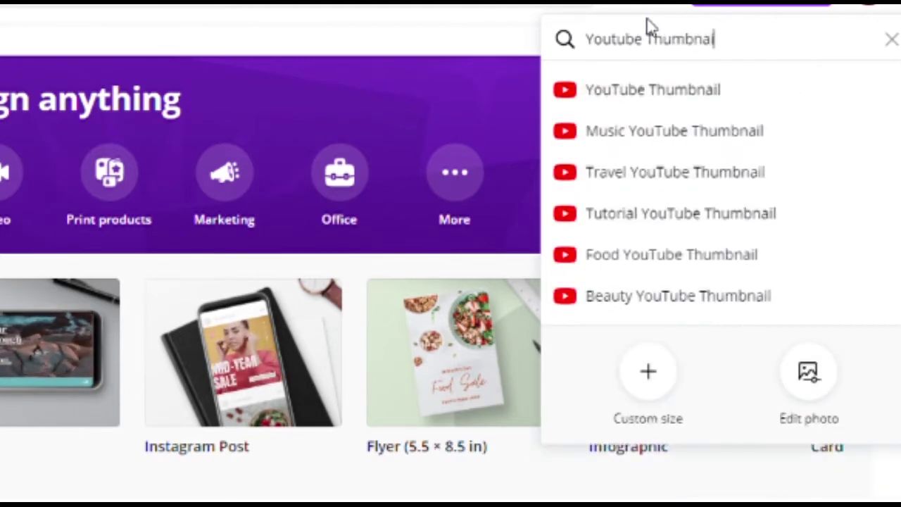
type("l")
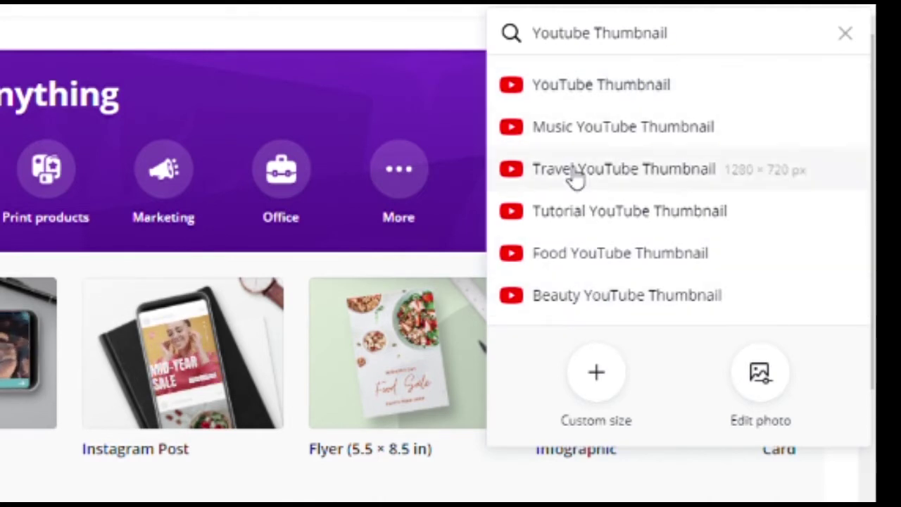
left_click(540, 85)
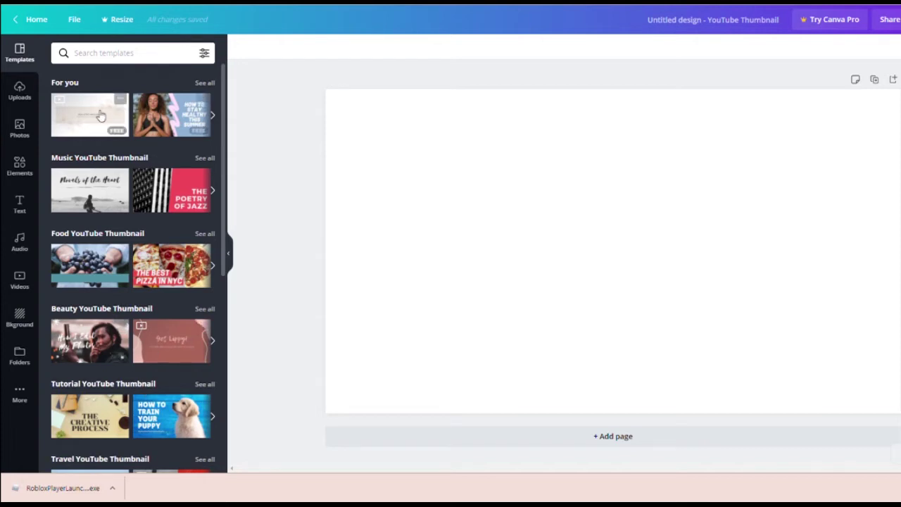
- Apply the "Get Lippy!" beauty thumbnail template to the page and delete all its text and decorative elements
left_click(150, 331)
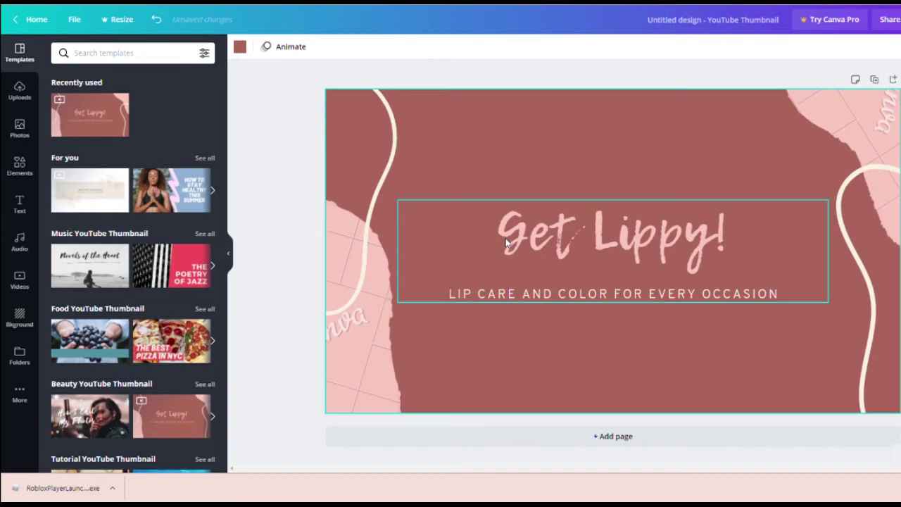
left_click_drag(273, 266, 808, 400)
key("Delete")
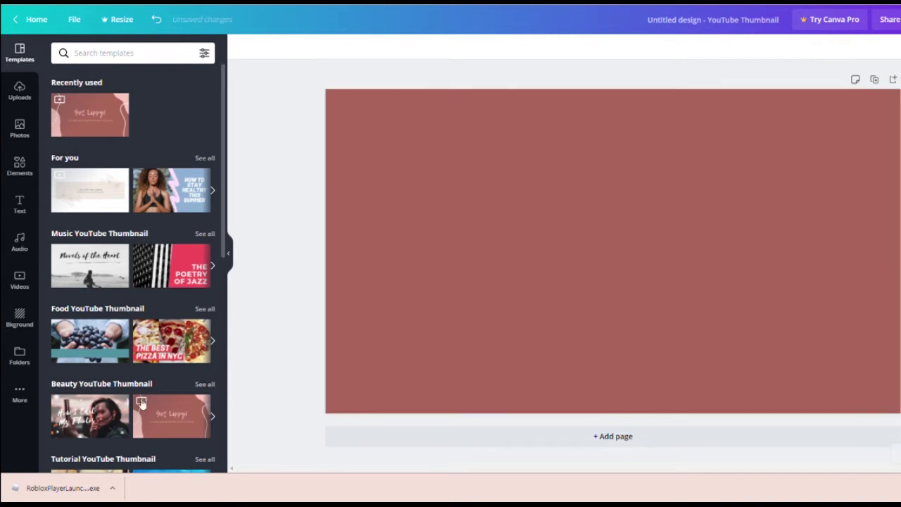
- Apply the "5-Minute Skin Care" template from the beauty thumbnails and delete its photo, grid and text elements
left_click(213, 416)
left_click(213, 416)
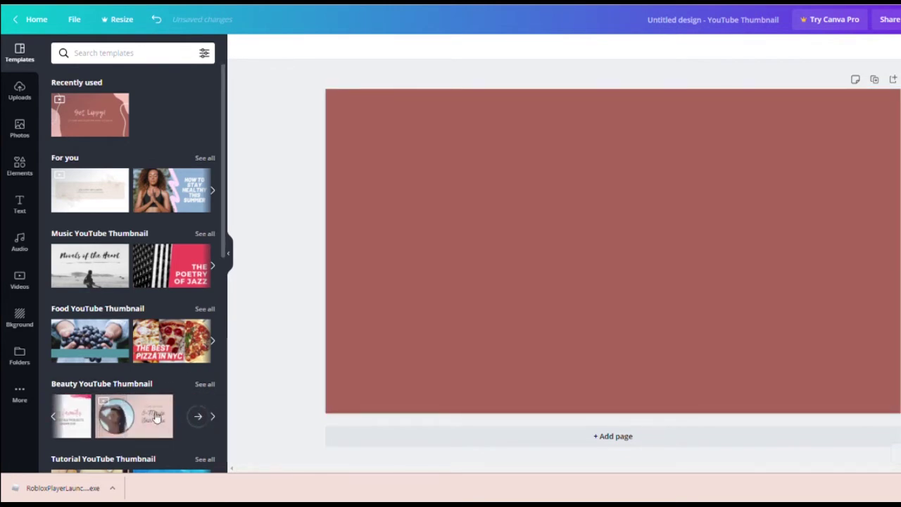
left_click(166, 417)
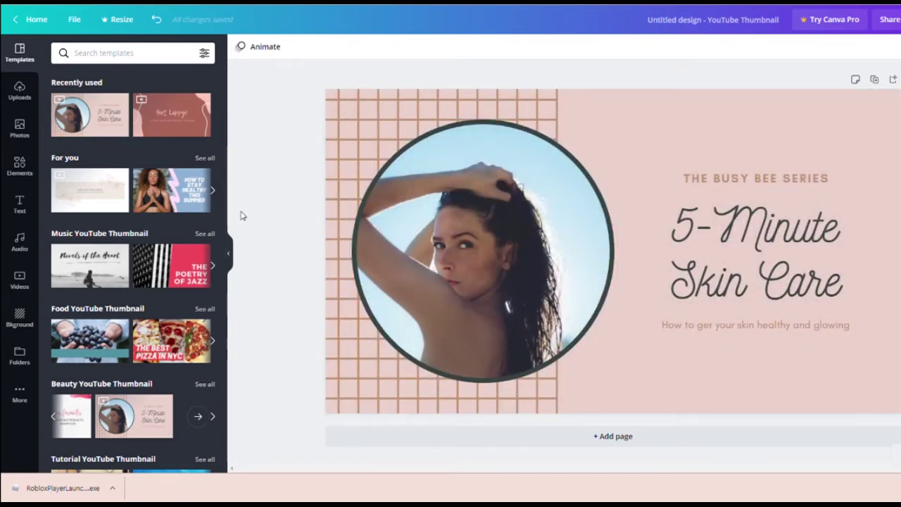
left_click_drag(243, 216, 898, 403)
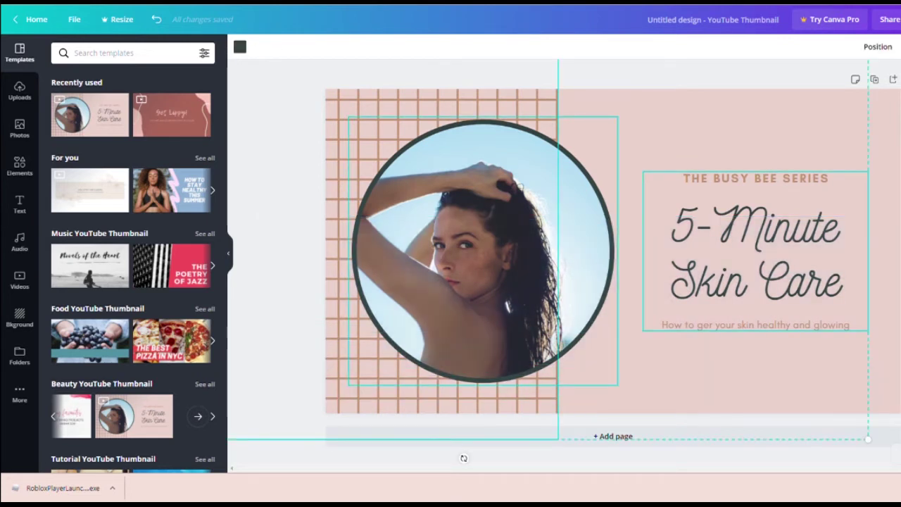
key("Delete")
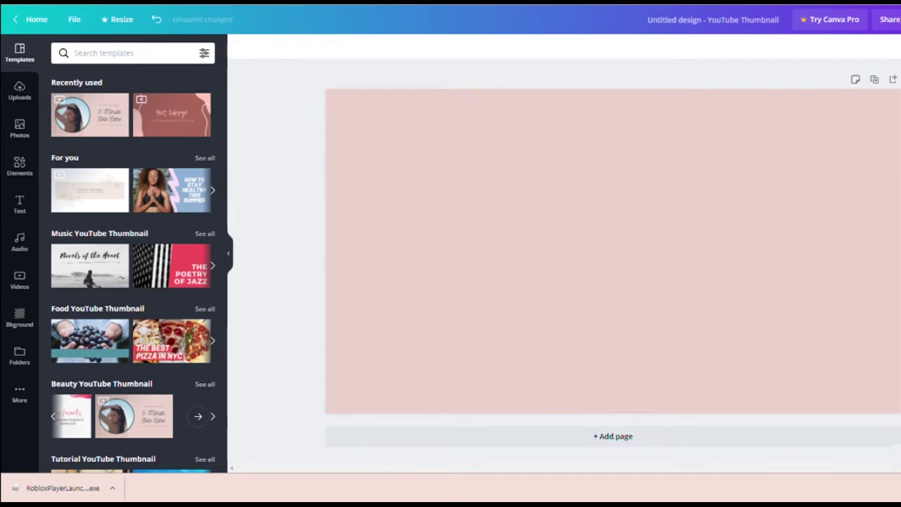
- Remove the pink background from the thumbnail page
left_click(473, 238)
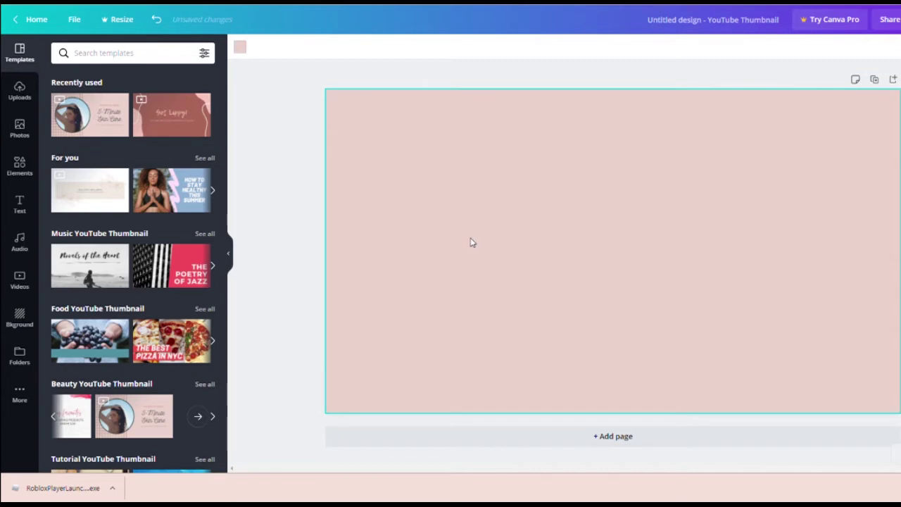
key("Delete")
left_click(311, 289)
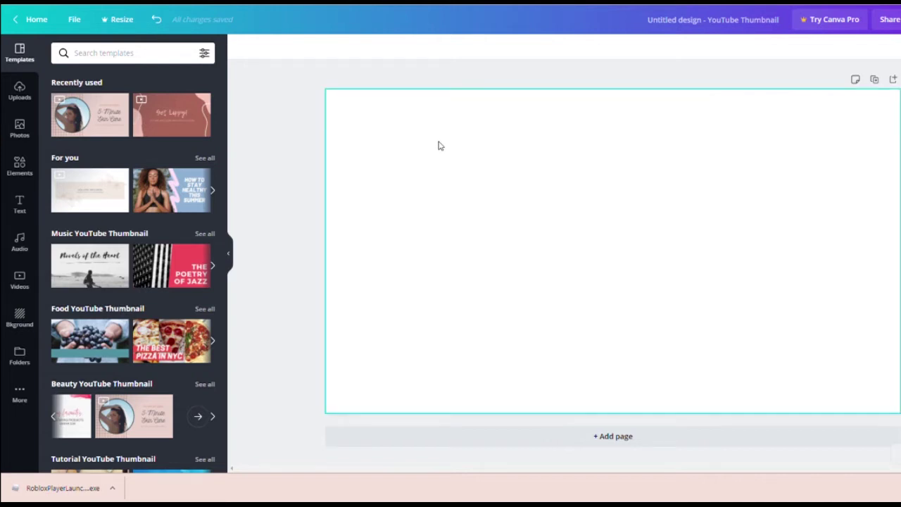
- Switch to the Coolors palette generator and generate several random color palettes
key("ctrl+Tab")
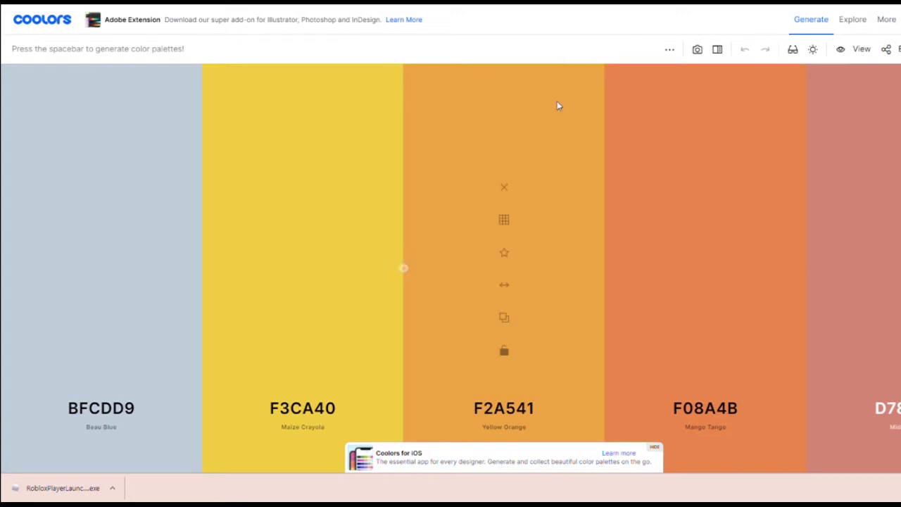
mouse_move(303, 222)
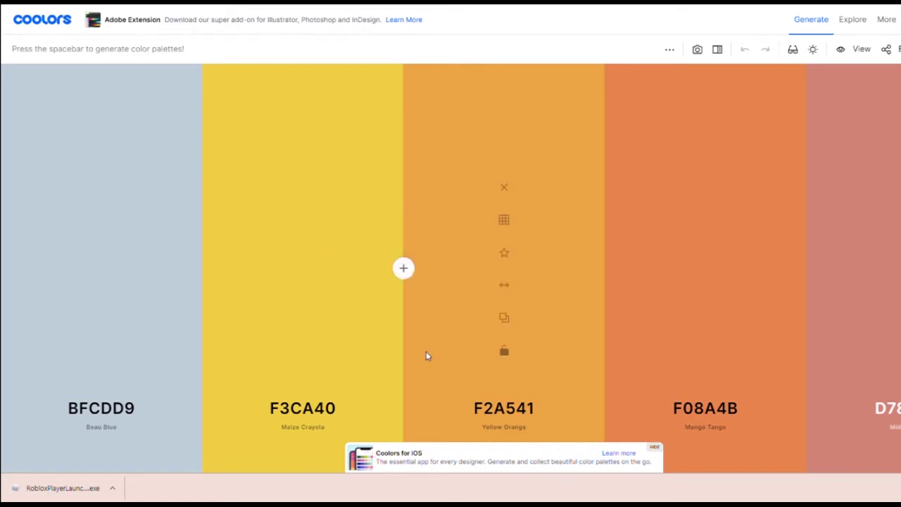
key("space")
key("space")
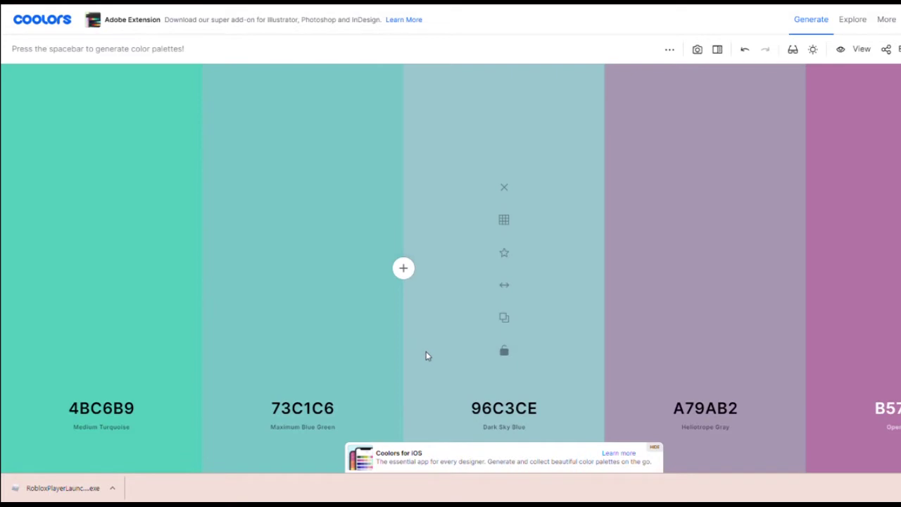
key("space")
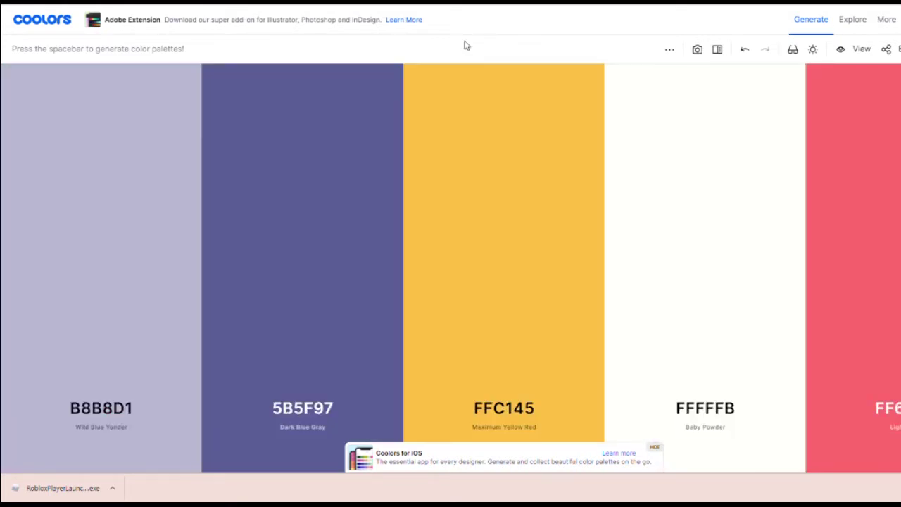
key("space")
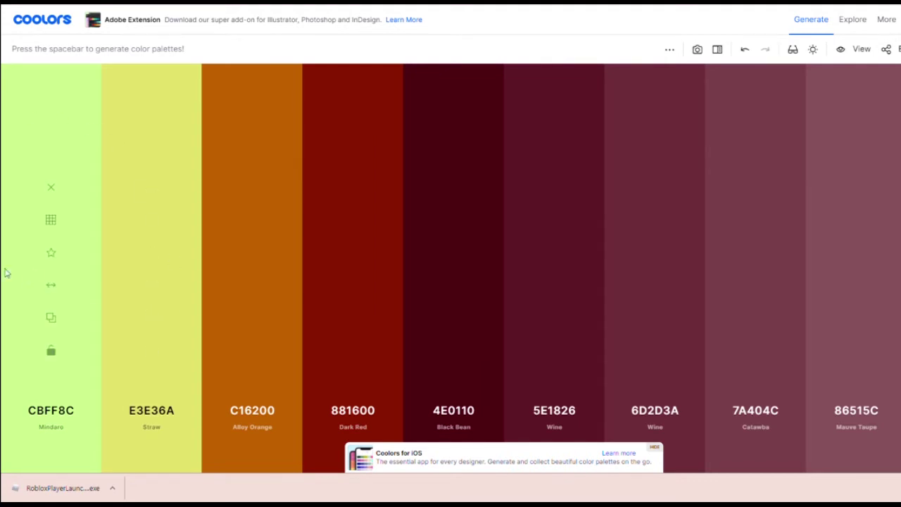
- Generate two more random palettes and undo both to return to the earlier palette
key("space")
key("space")
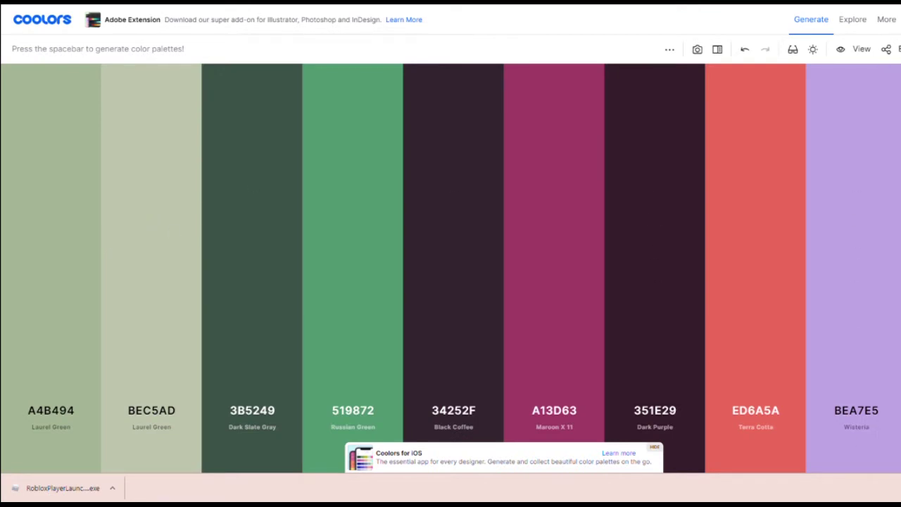
left_click(746, 50)
left_click(745, 50)
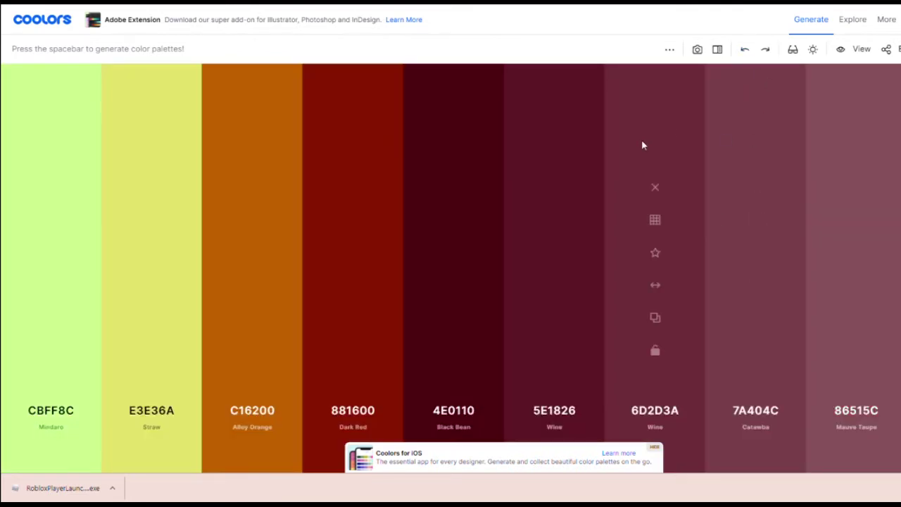
- Generate five further random color palettes in a row
key("space")
key("space")
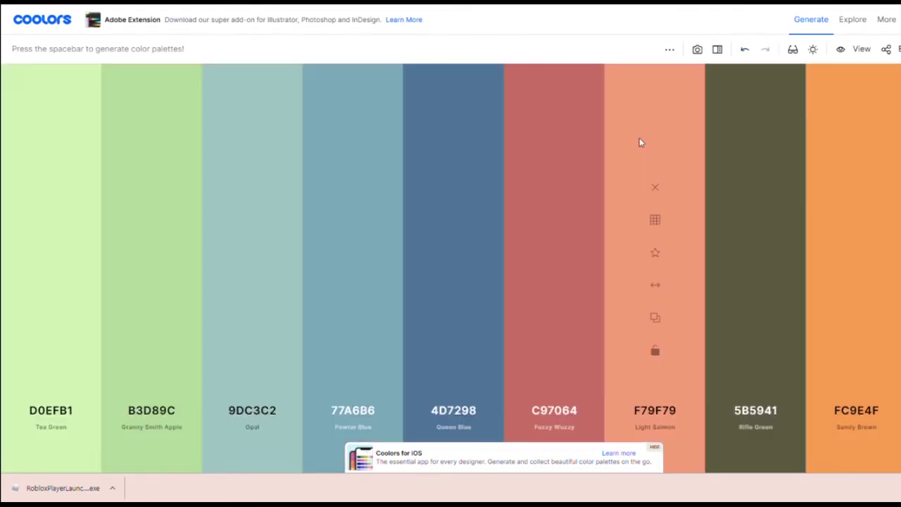
key("space")
key("space")
key("space")
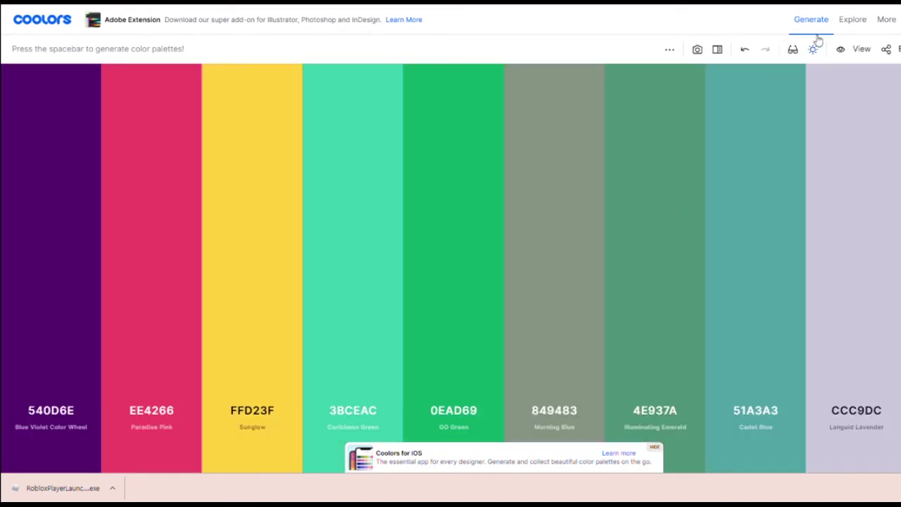
- Browse the trending color palettes and open the five-color pastel pink-to-peach palette in the generator
left_click(887, 49)
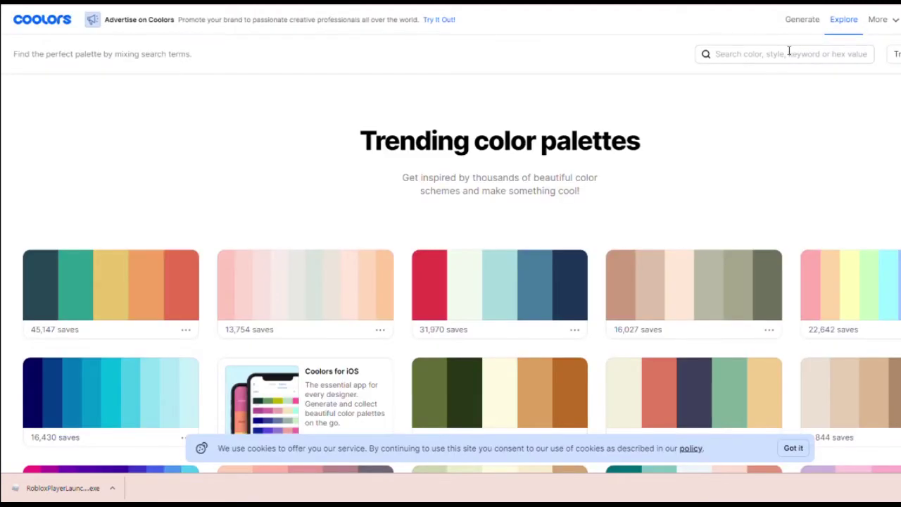
left_click(819, 56)
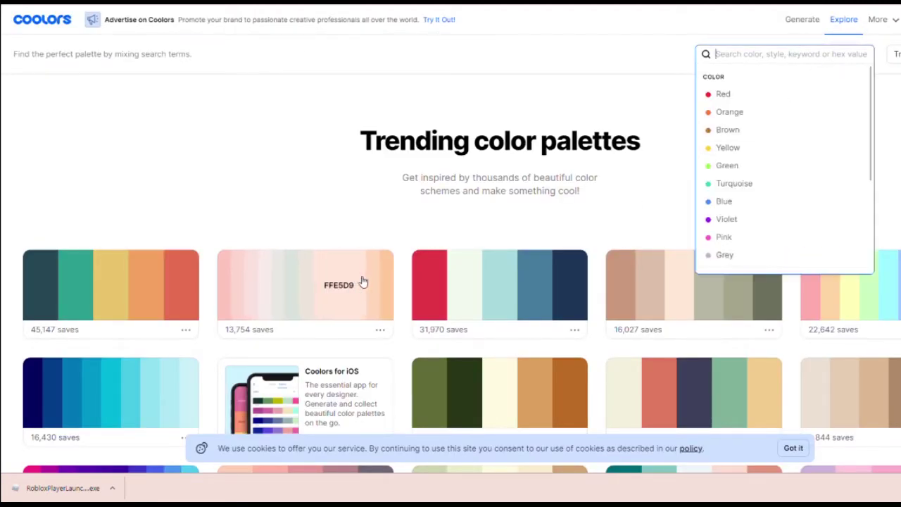
key("Escape")
scroll(451, 282, "down", 3)
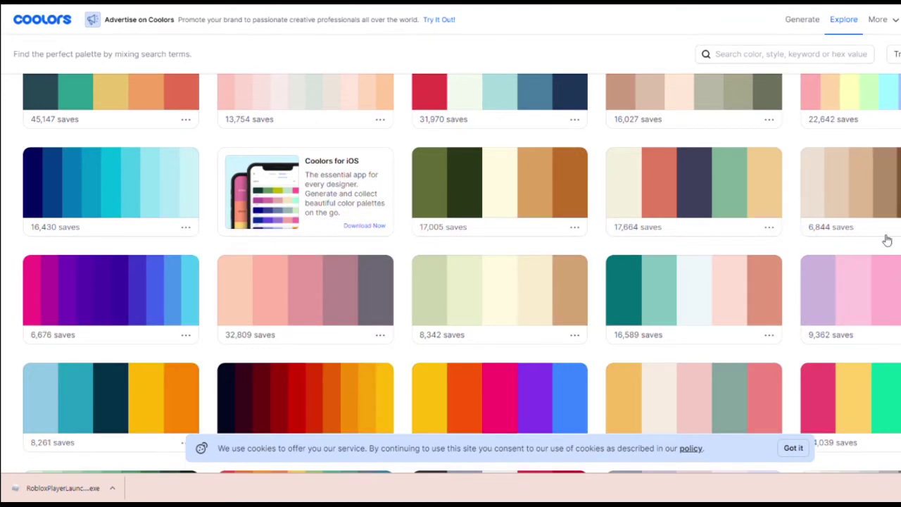
scroll(563, 366, "down", 2)
scroll(584, 366, "down", 3)
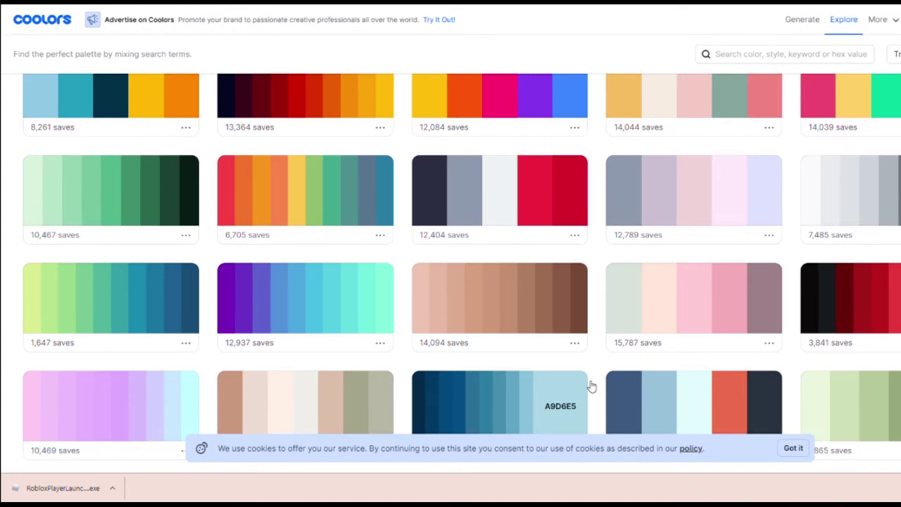
scroll(753, 394, "down", 2)
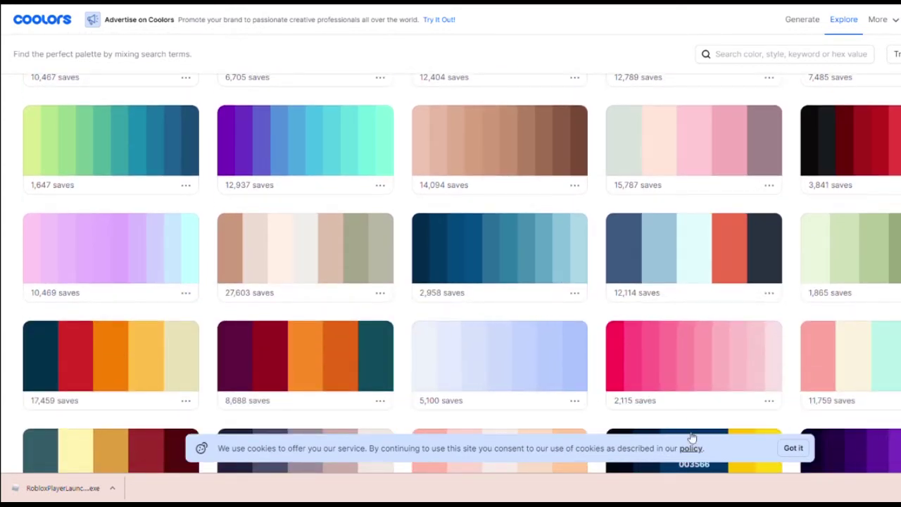
scroll(580, 382, "down", 2)
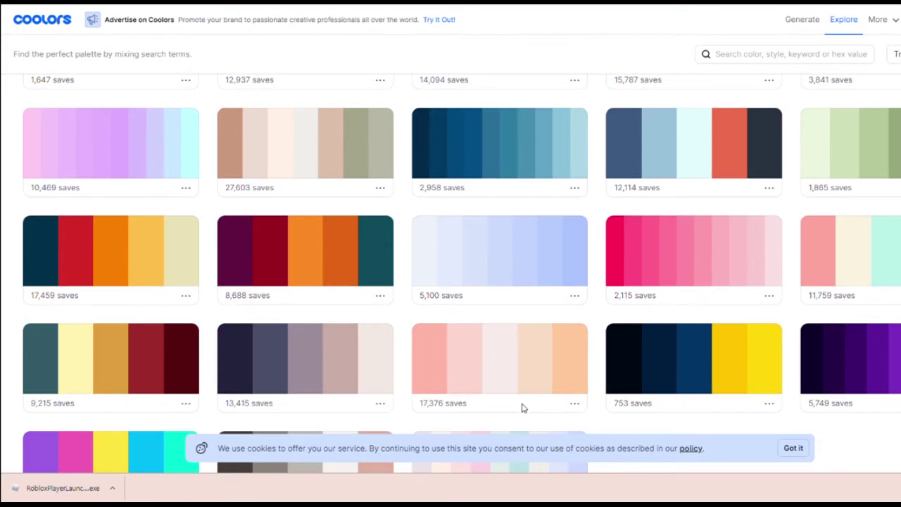
left_click(575, 404)
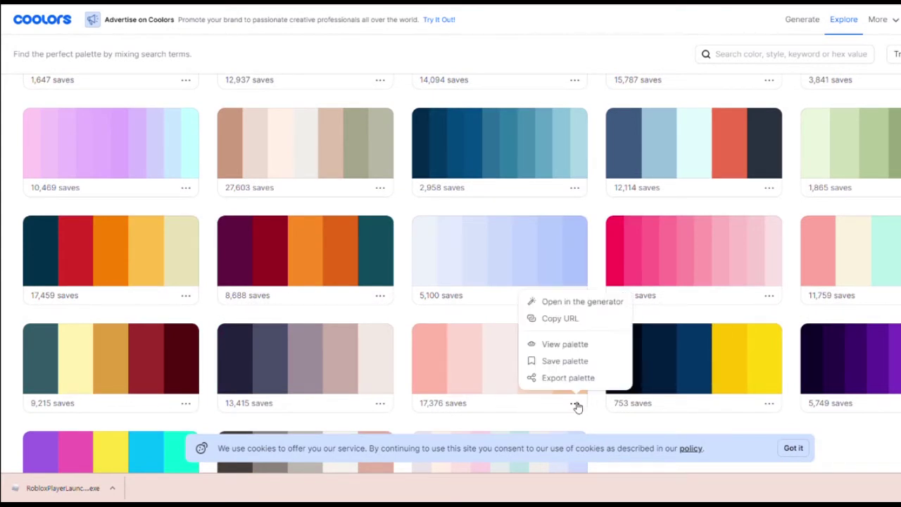
left_click(550, 306)
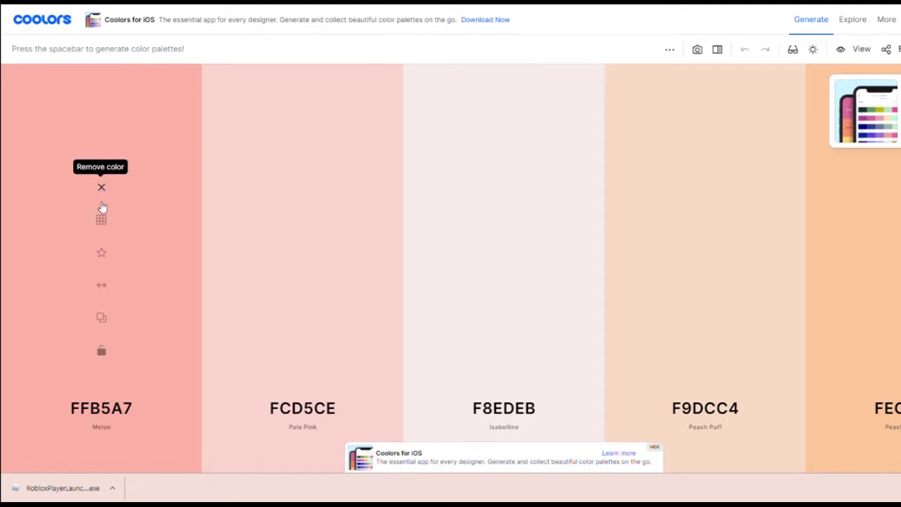
- Check the shades of the FFB5A7 color, and move that color to second place in the palette and back
left_click(102, 221)
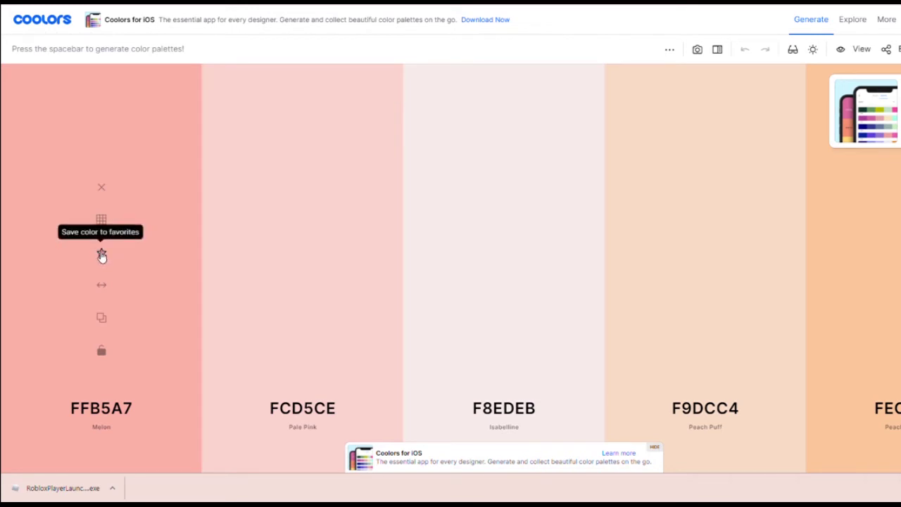
mouse_move(142, 256)
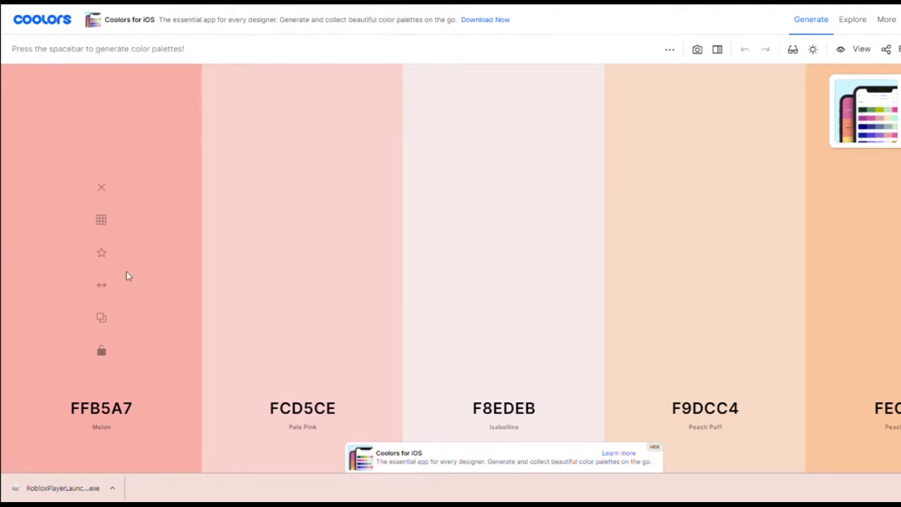
mouse_move(101, 284)
left_mouse_down()
mouse_move(100, 274)
mouse_move(119, 280)
left_mouse_up()
left_click_drag(103, 283, 354, 327)
left_click_drag(317, 295, 103, 263)
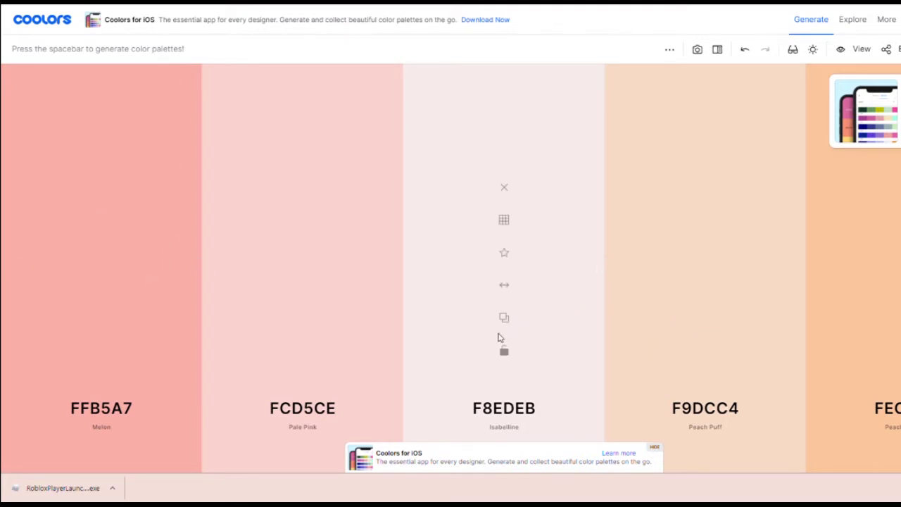
- Hide the Coolors for iOS promotional banner
left_click(654, 451)
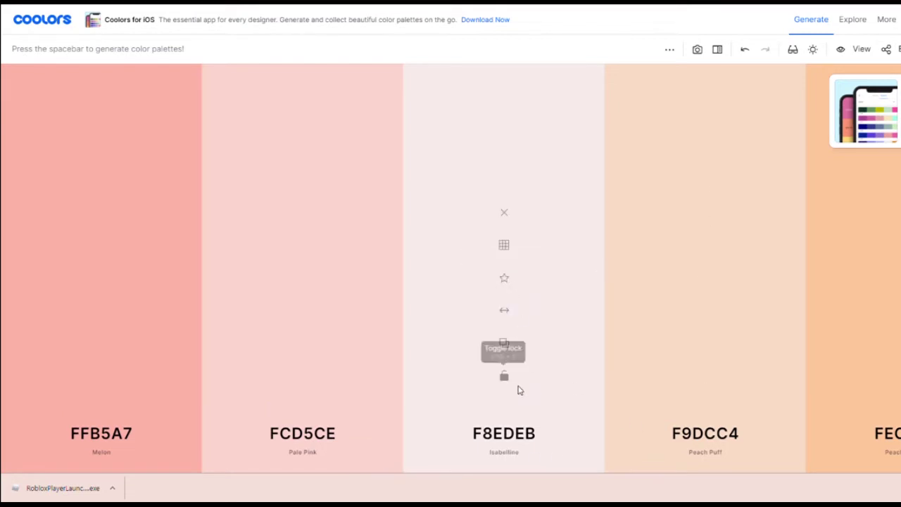
- Copy the F8EDEB color code from the palette, switch to Canva and set it as the thumbnail's background color
left_click(512, 348)
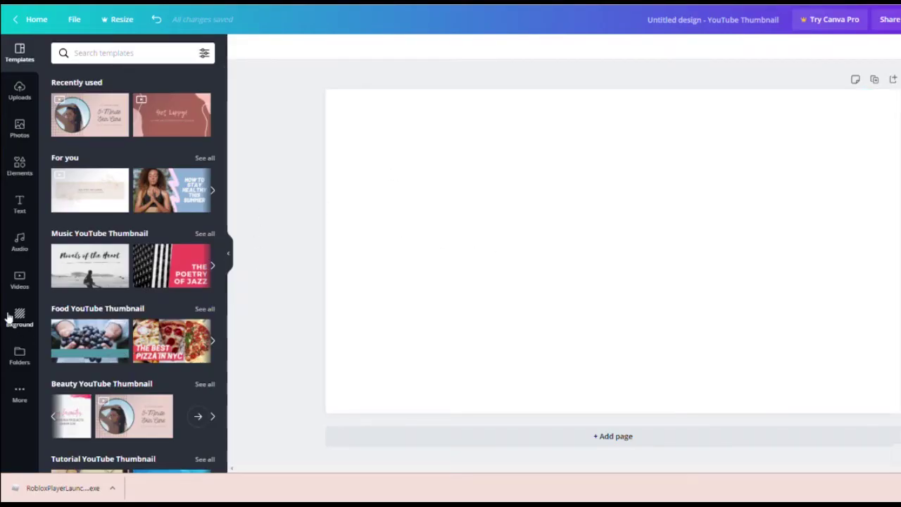
left_click(10, 317)
left_click(64, 83)
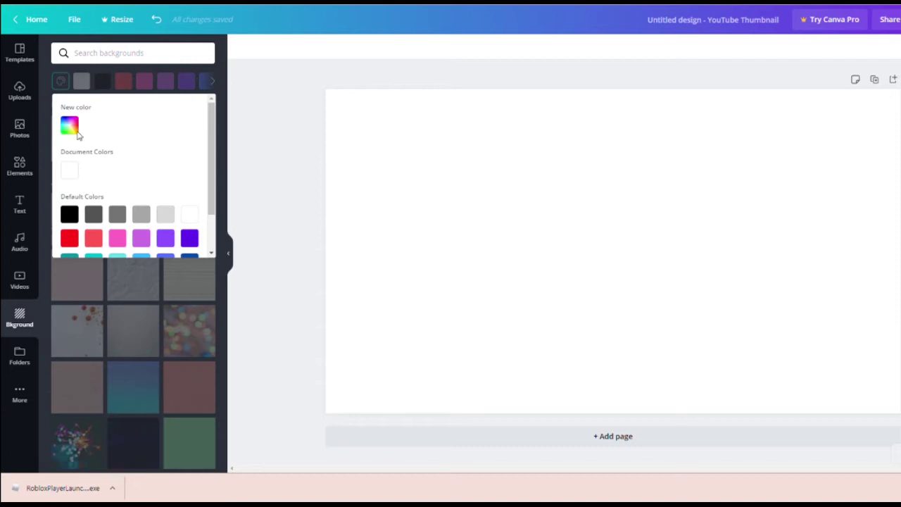
left_click(69, 125)
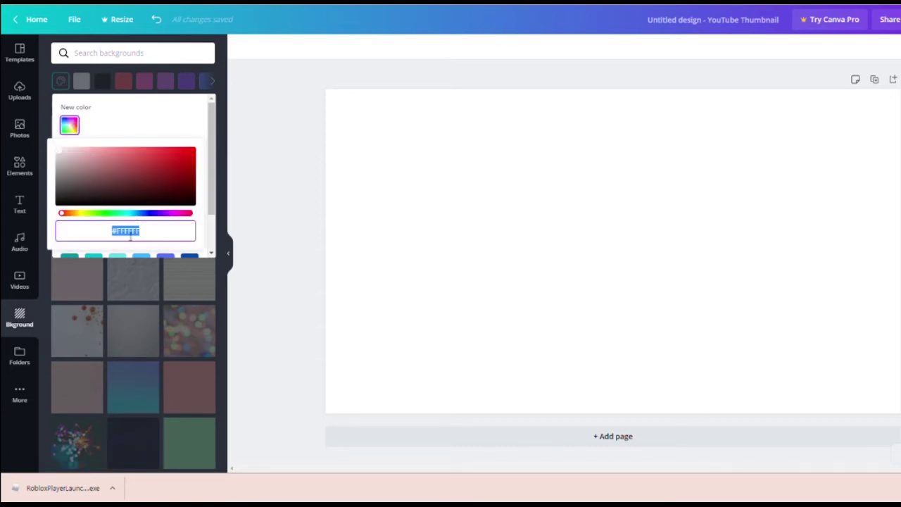
key("ctrl+v")
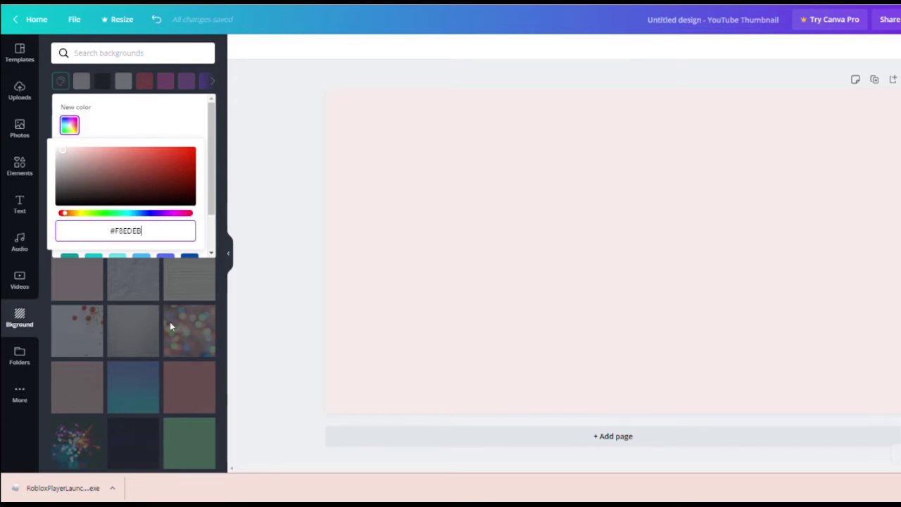
left_click(312, 169)
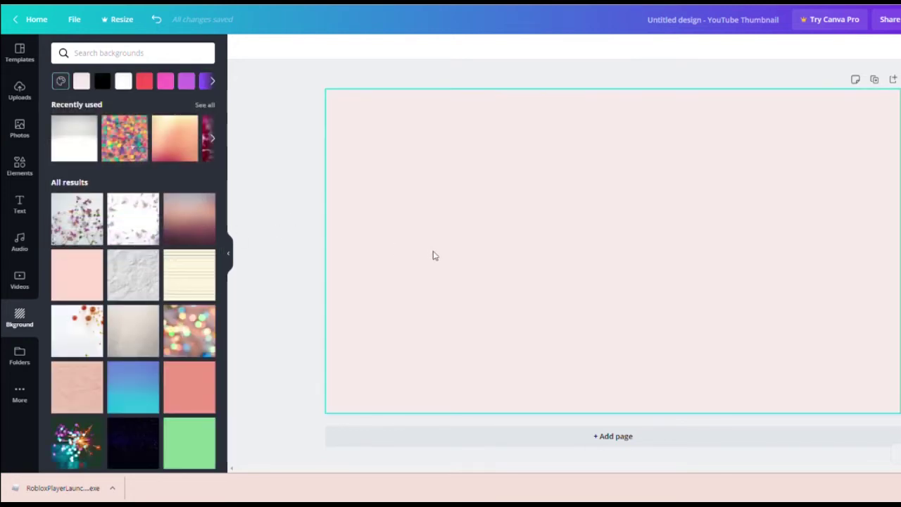
- Add a heading to the page with the text "Test Thumbnail!"
left_click(19, 204)
left_click(162, 102)
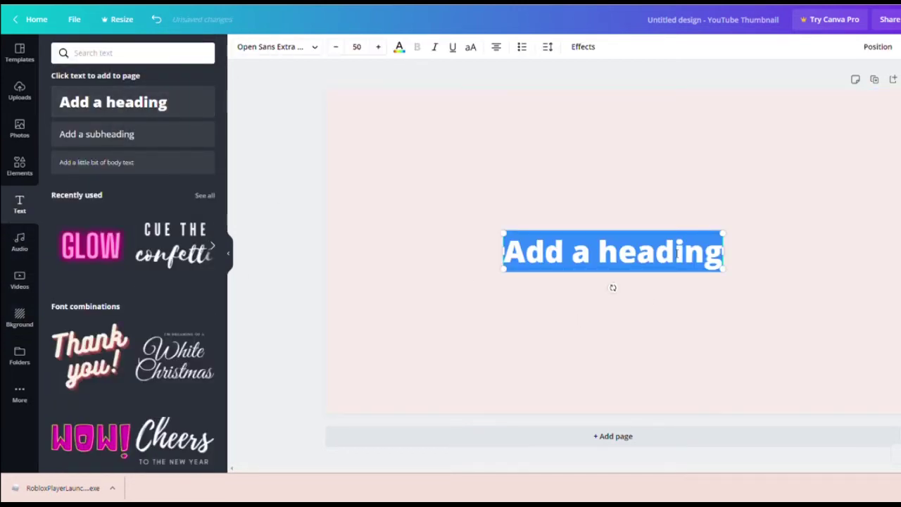
type("THest")
key("BackSpace")
key("BackSpace")
key("BackSpace")
key("BackSpace")
type("est Thumbnna")
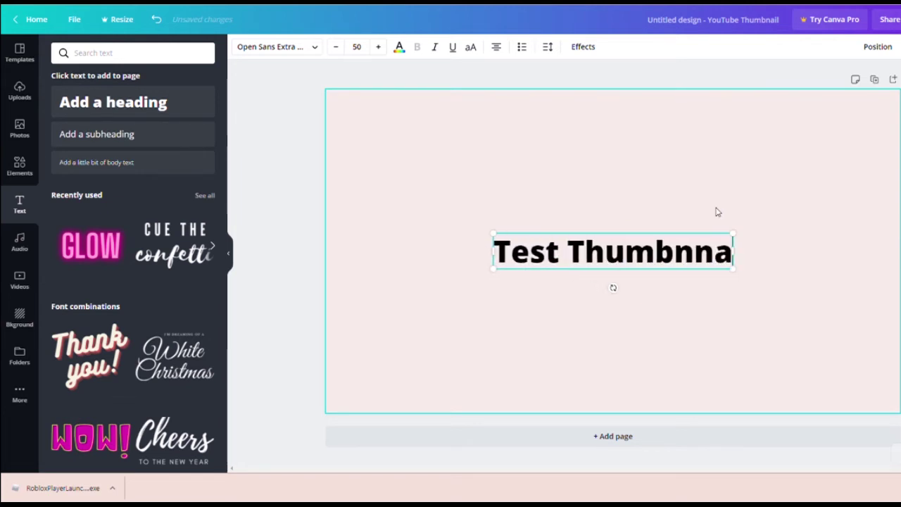
key("BackSpace")
type("ail!")
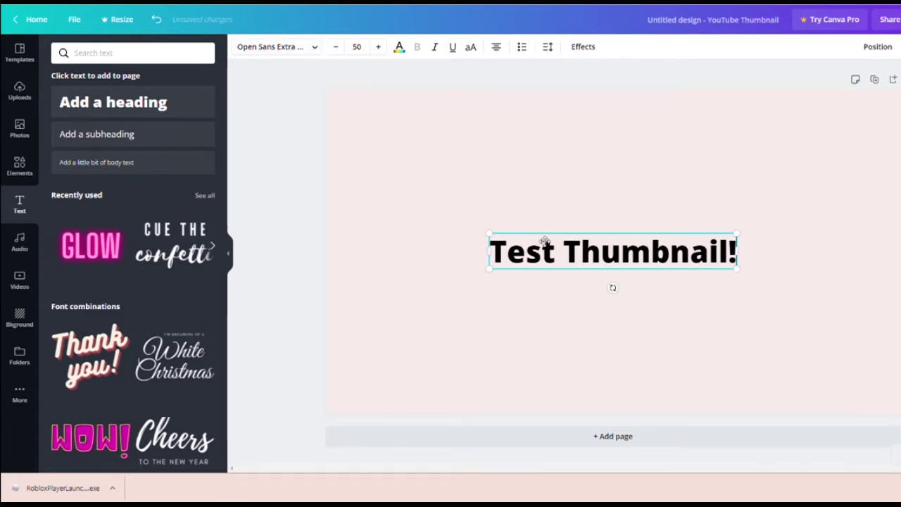
- Replace the word "Test" in the heading so that it reads "Example Thumbnail!"
left_click_drag(562, 260, 489, 257)
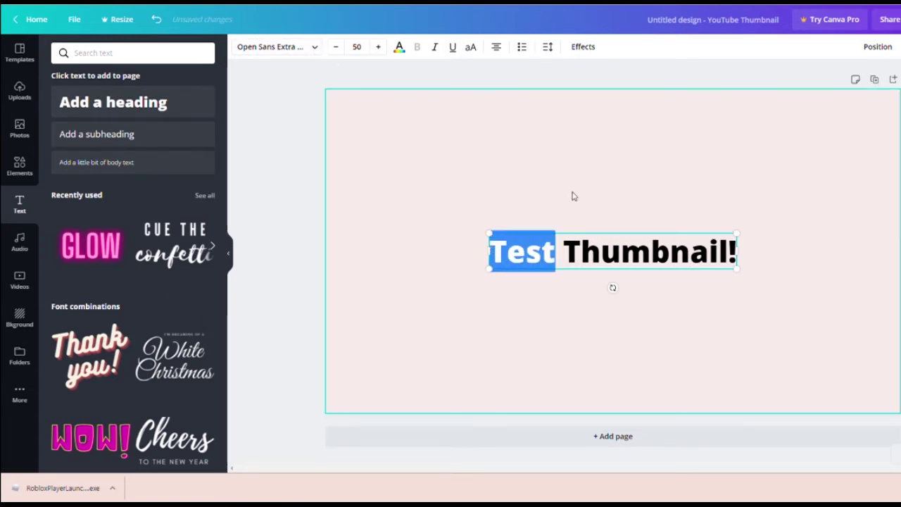
type("Examp")
key("BackSpace")
type("mp;")
key("BackSpace")
type("le!")
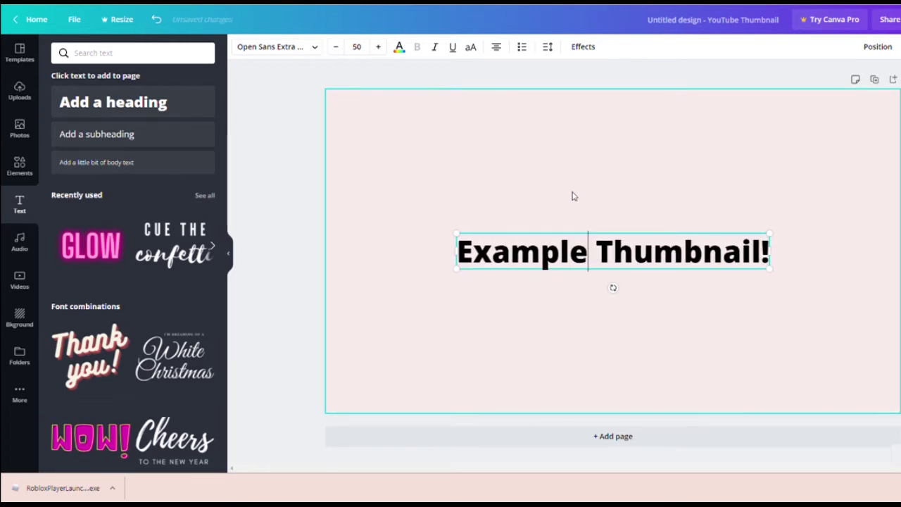
key("BackSpace")
key("Delete")
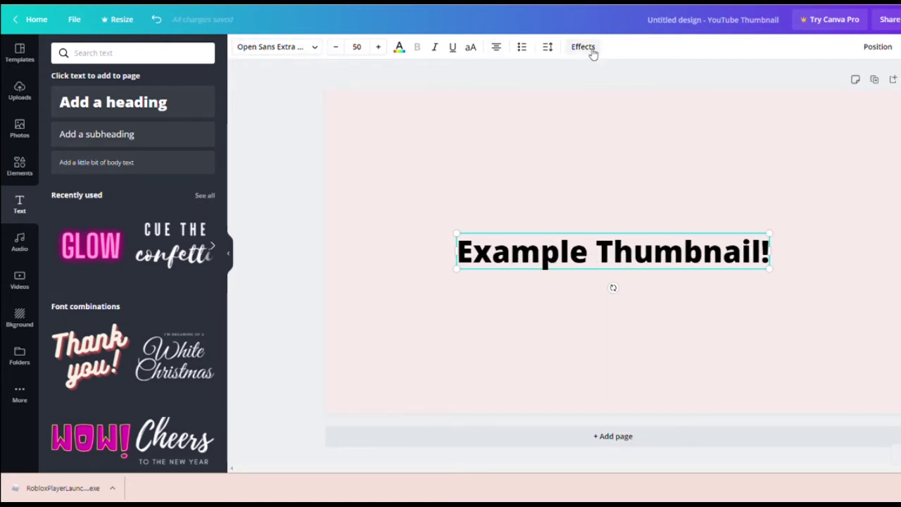
- Set the heading's letter spacing to 294 and line height to 0.94, with its text box narrowed to wrap onto two lines
left_click(548, 48)
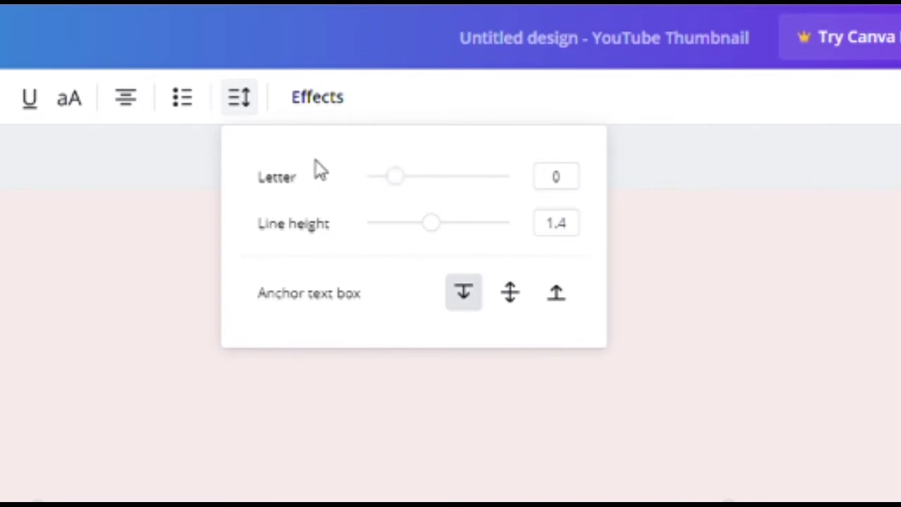
left_click_drag(387, 177, 458, 182)
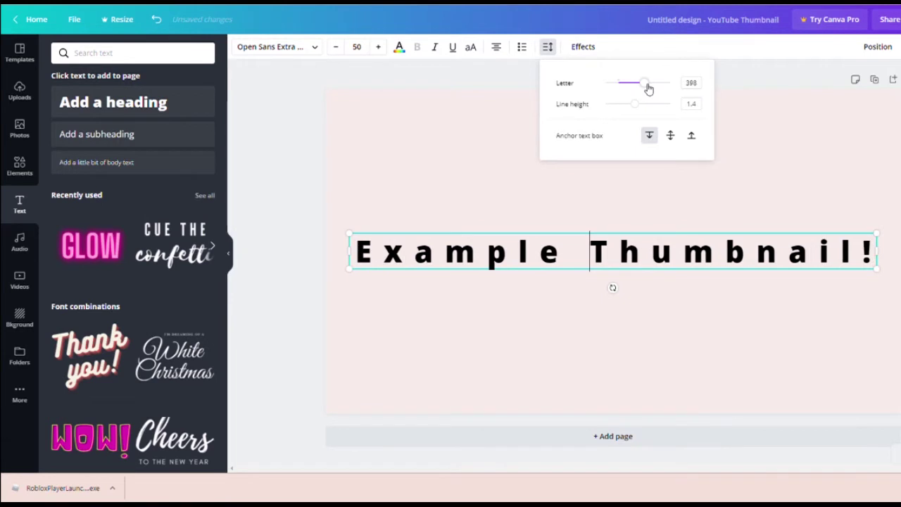
left_click_drag(649, 88, 645, 113)
left_click_drag(886, 260, 761, 261)
left_click(549, 47)
left_click_drag(637, 103, 621, 115)
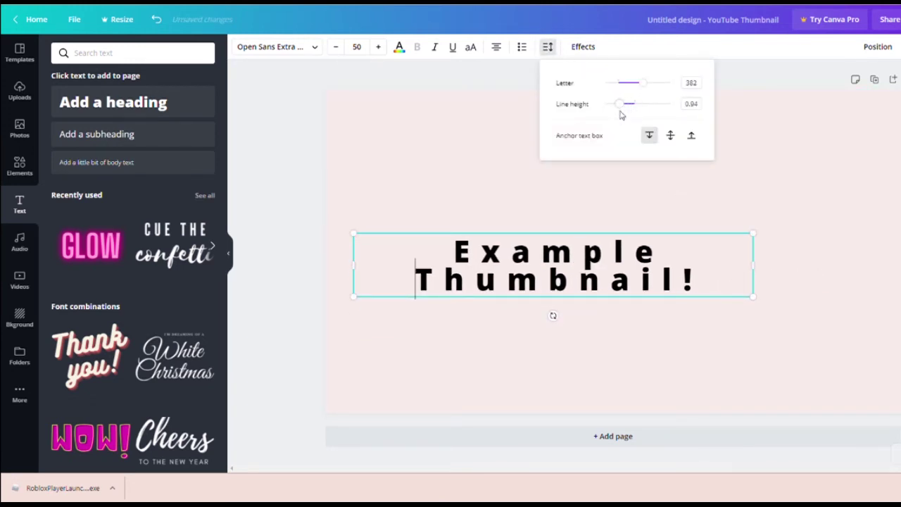
left_click_drag(645, 86, 642, 84)
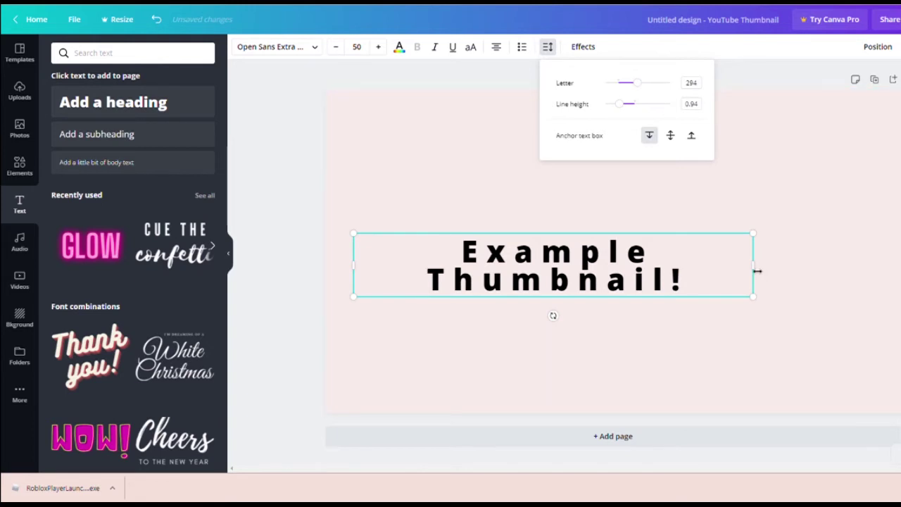
- Widen the heading's text box so the text fits on one line, and move the heading slightly lower
left_click_drag(757, 270, 863, 269)
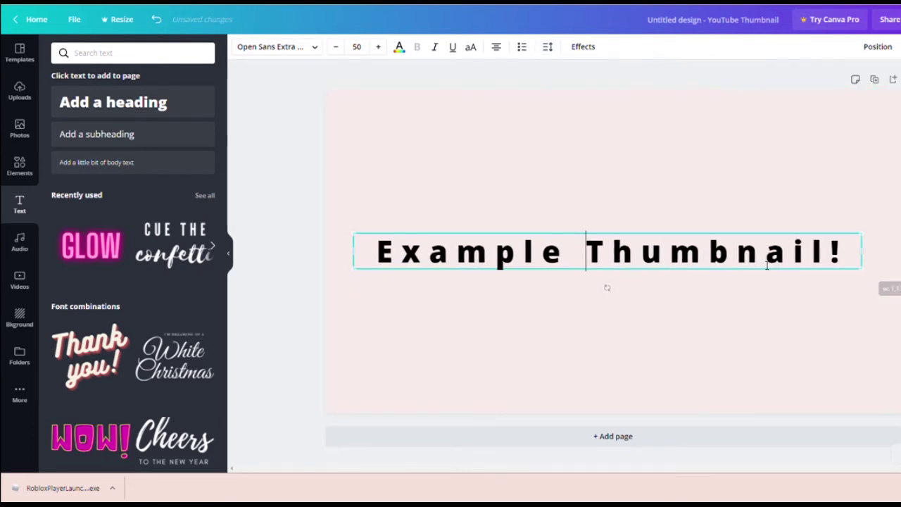
key("BackSpace")
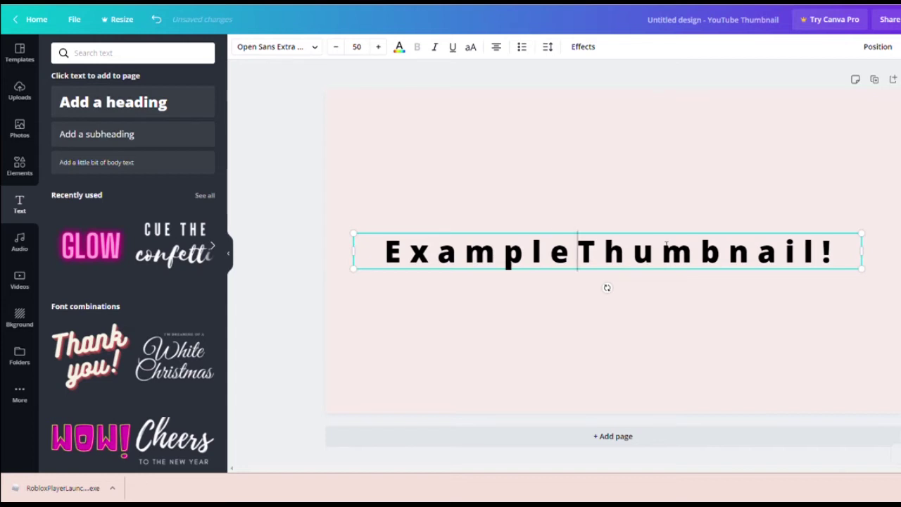
left_click(615, 340)
left_click_drag(594, 268, 613, 282)
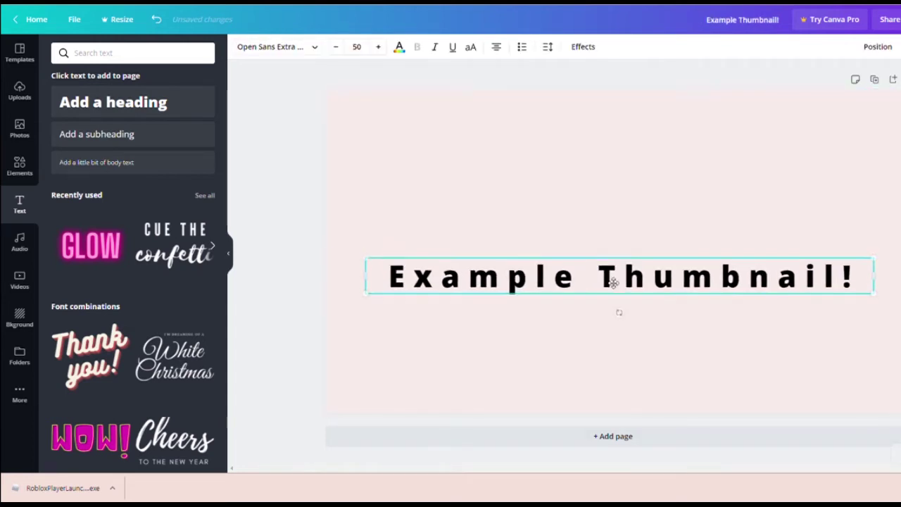
- Set the heading's letter spacing to 0 and its line height to 1.44
left_click(548, 47)
mouse_move(623, 82)
left_mouse_down()
mouse_move(630, 88)
mouse_move(622, 97)
left_mouse_up()
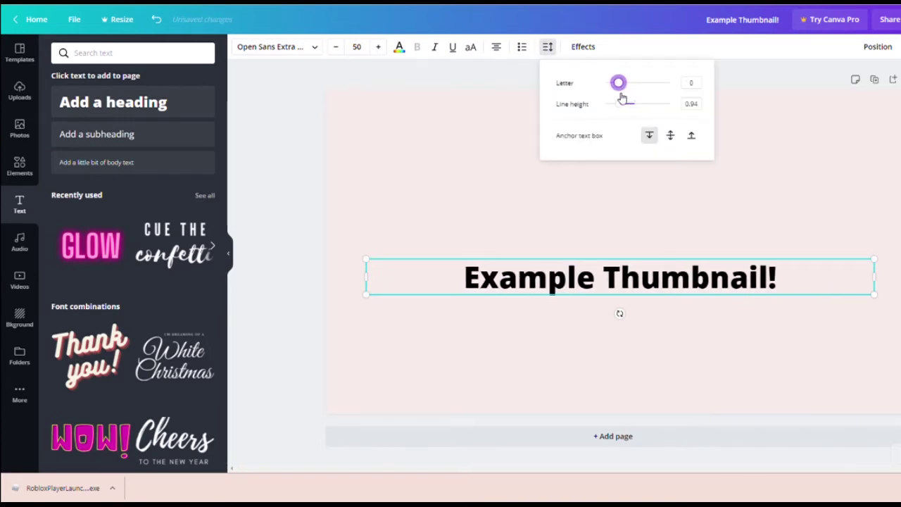
left_click_drag(624, 109, 640, 125)
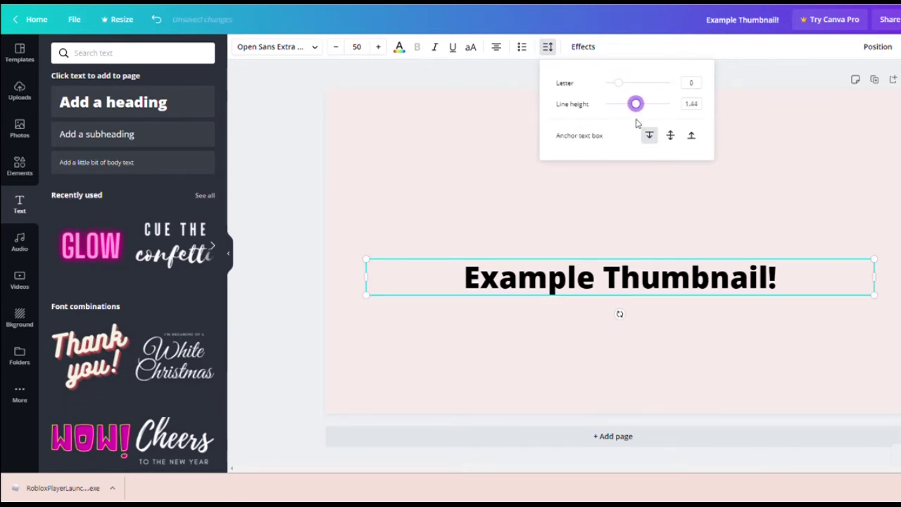
- Move the heading to the upper left of the thumbnail and set its font size to 52
left_click(565, 175)
left_click(592, 244)
left_click_drag(613, 285, 538, 177)
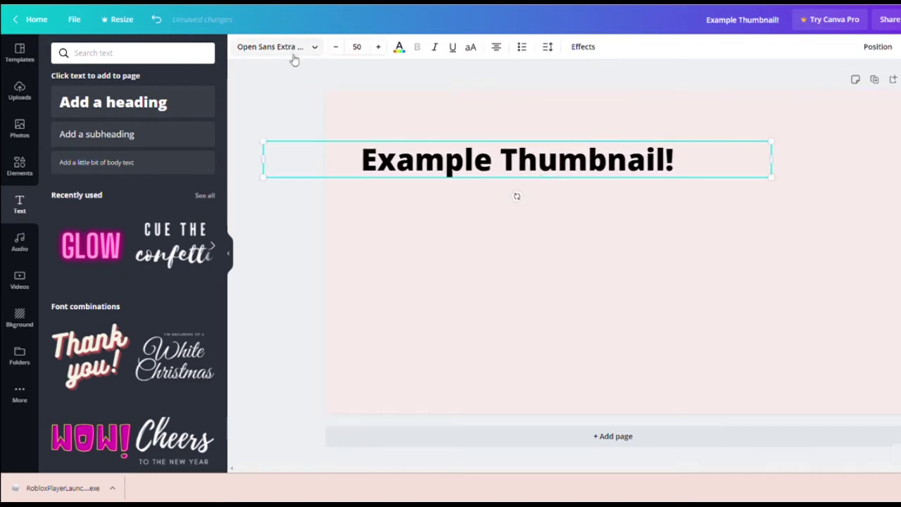
left_click(379, 47)
left_click(379, 46)
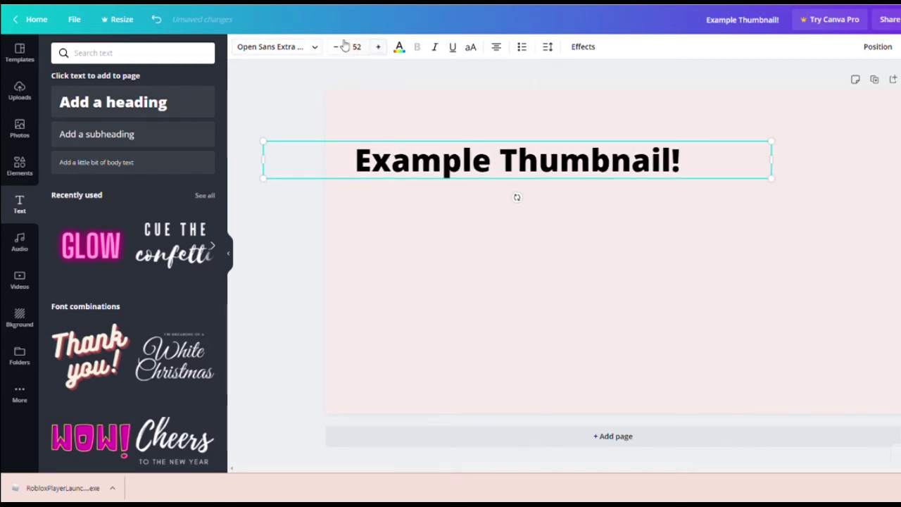
- Try the Major Mono Display font from the Display category on the heading, and move the heading fully onto the page
left_click(315, 46)
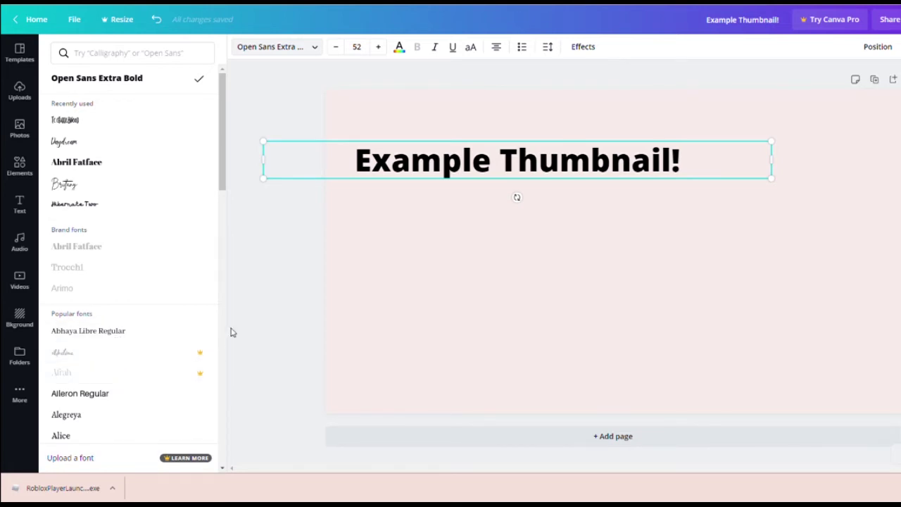
left_click(156, 55)
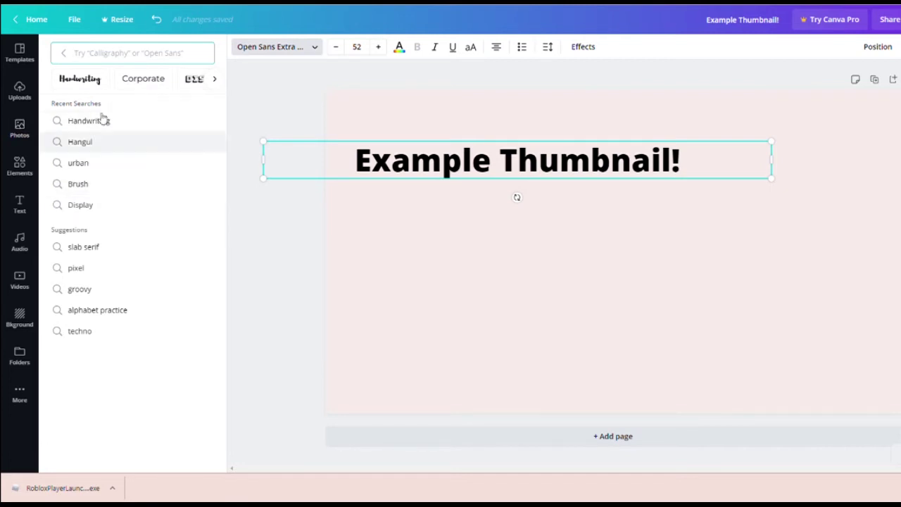
left_click(217, 81)
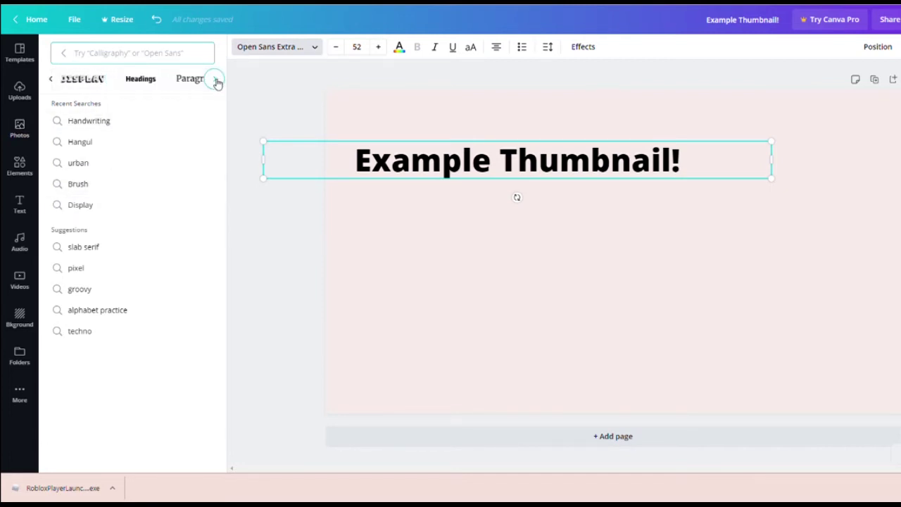
left_click(86, 79)
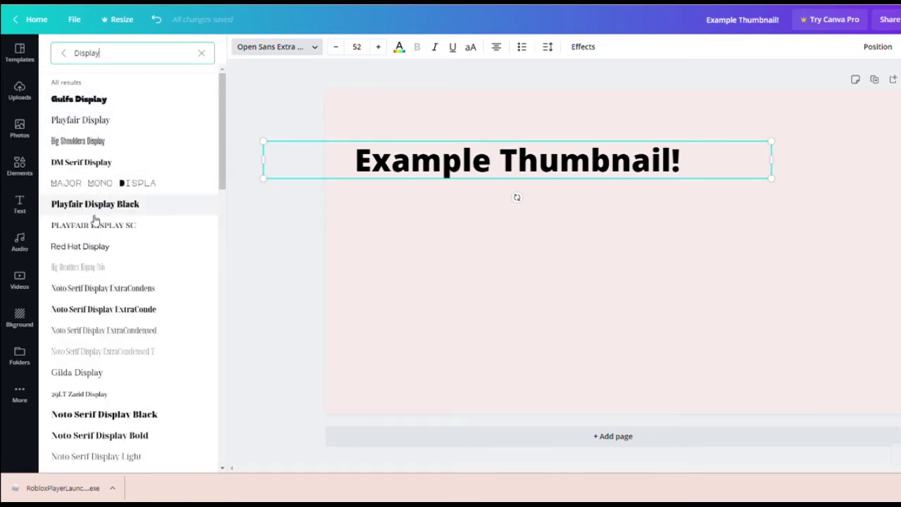
left_click(102, 183)
left_click_drag(402, 147, 467, 127)
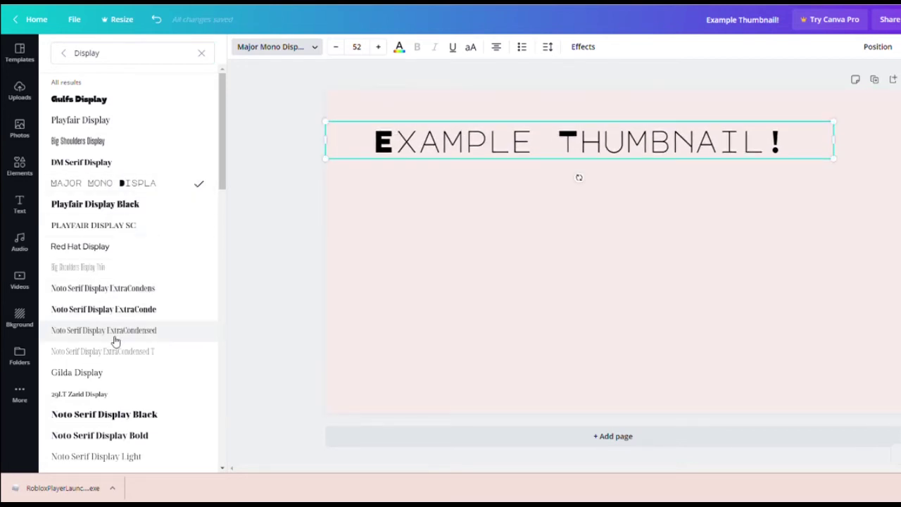
- Try Hibernate and Apricots from the Handwriting fonts on the heading, and apply TC Chaddlewood
left_click(203, 53)
left_click(93, 80)
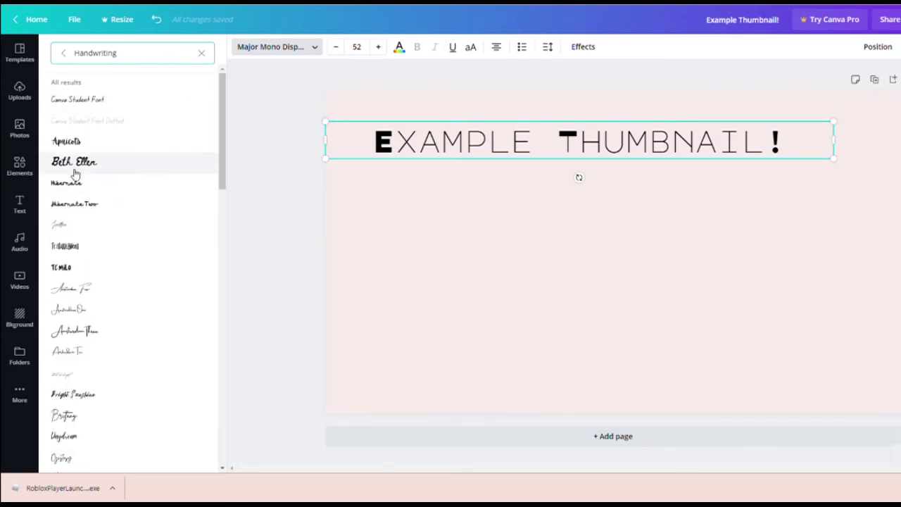
left_click(74, 204)
left_click(74, 197)
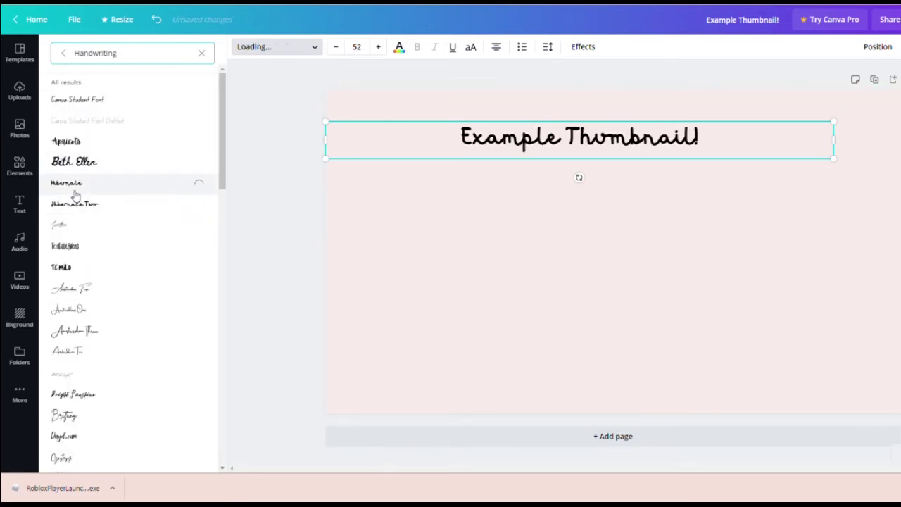
left_click(86, 143)
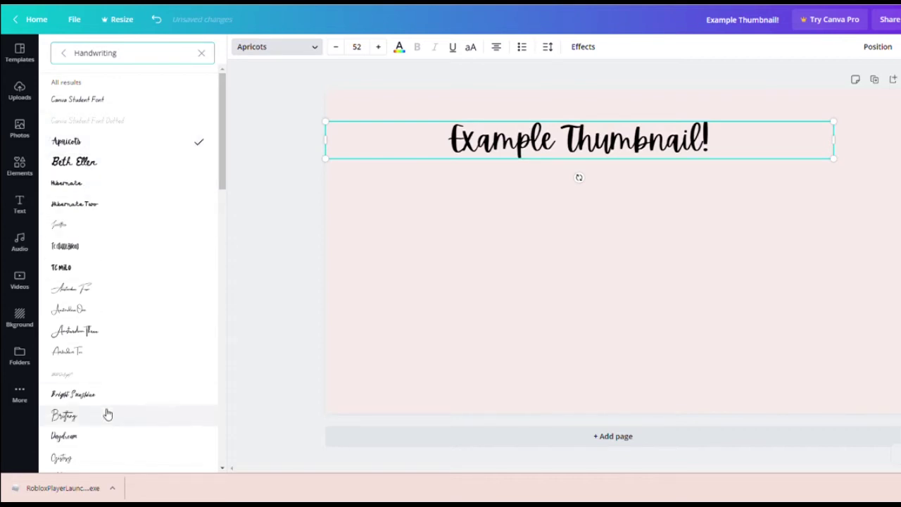
left_click(65, 246)
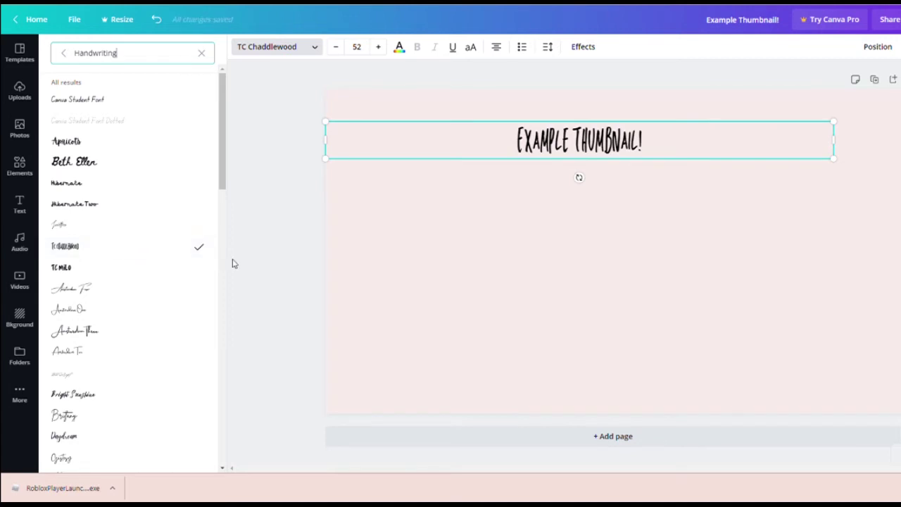
- Increase the heading's font size to 63 and move it into the upper-left part of the thumbnail
left_click_drag(593, 159, 528, 153)
left_click(380, 47)
left_click(379, 47)
left_click(379, 47)
left_click(379, 47)
left_click(379, 46)
left_click(380, 46)
left_click(380, 46)
left_click(380, 47)
left_click(380, 47)
left_click_drag(486, 163, 422, 156)
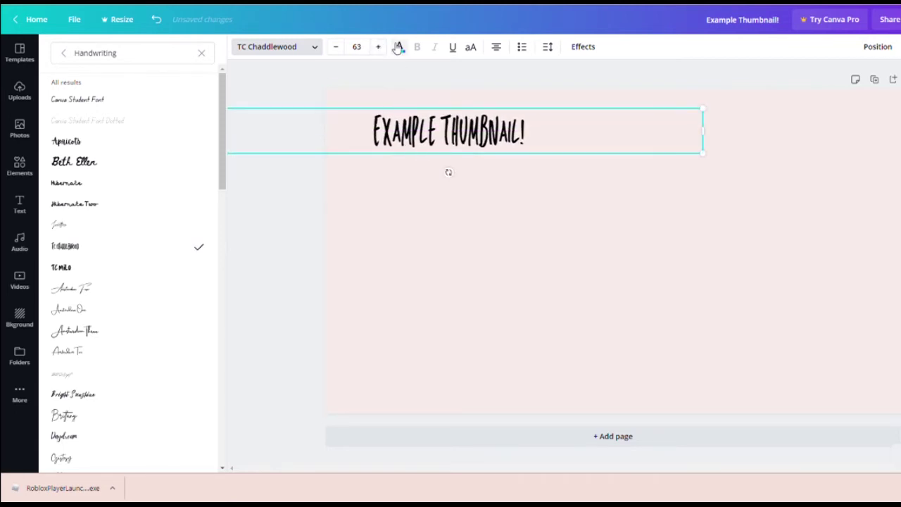
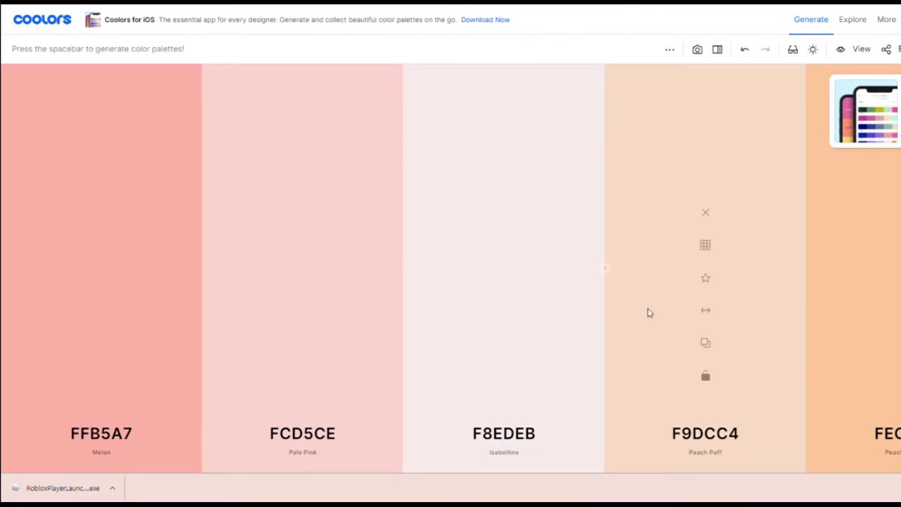
- Recolor the heading with the deepest peach shade copied from the Coolors palette
key("c")
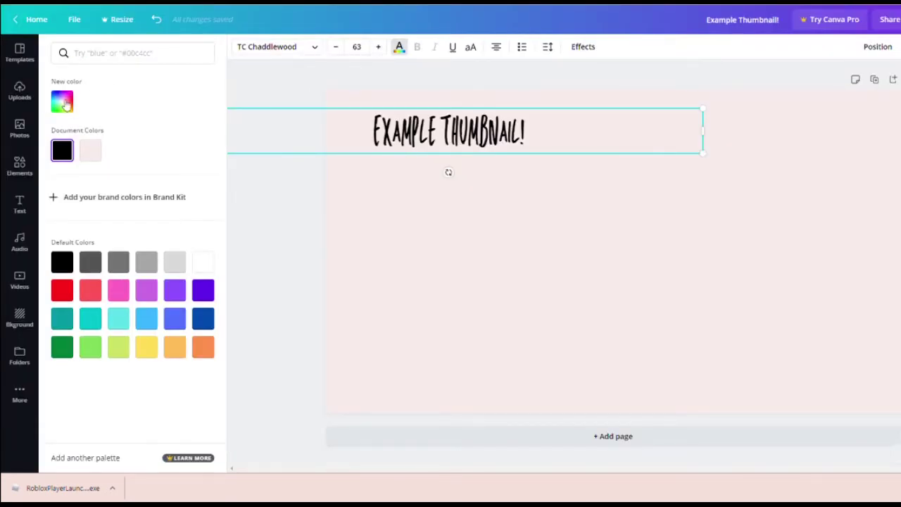
left_click(64, 104)
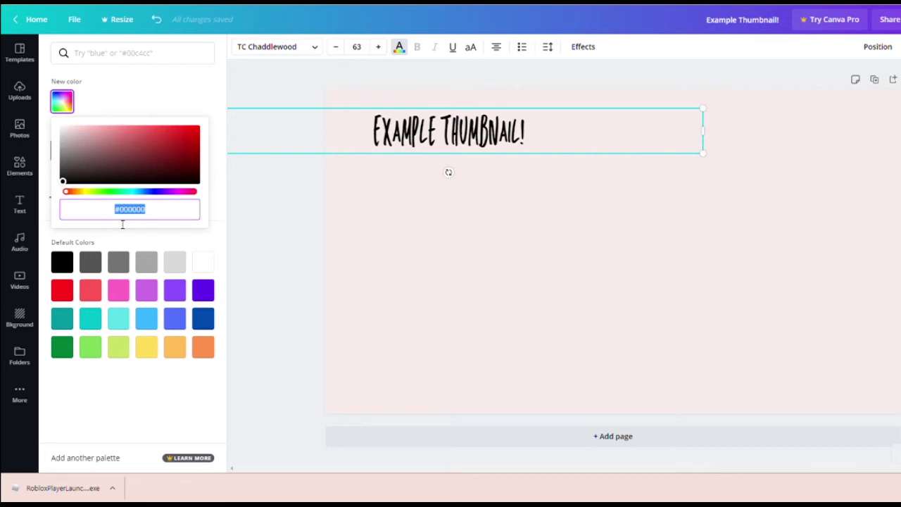
key("ctrl+v")
left_click(231, 223)
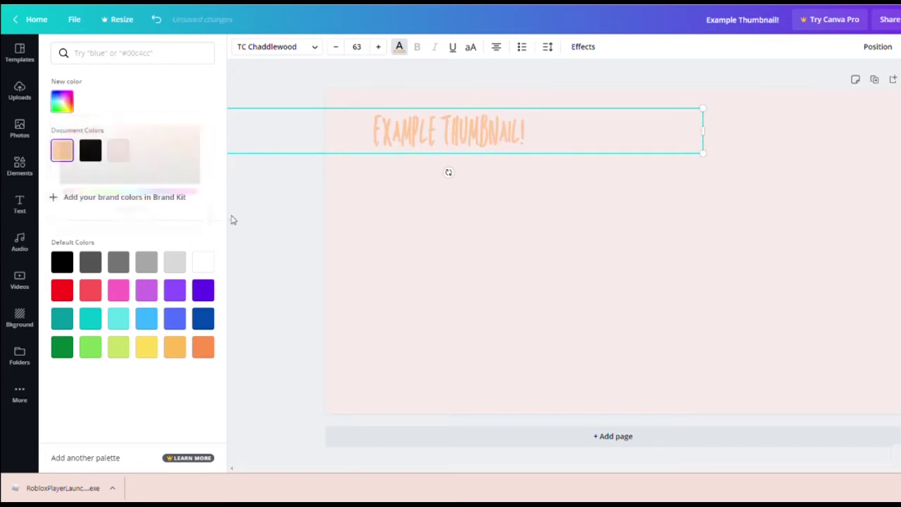
- Enlarge the heading to font size 79.2 and position it in the upper-left part of the thumbnail
left_click_drag(443, 134, 486, 139)
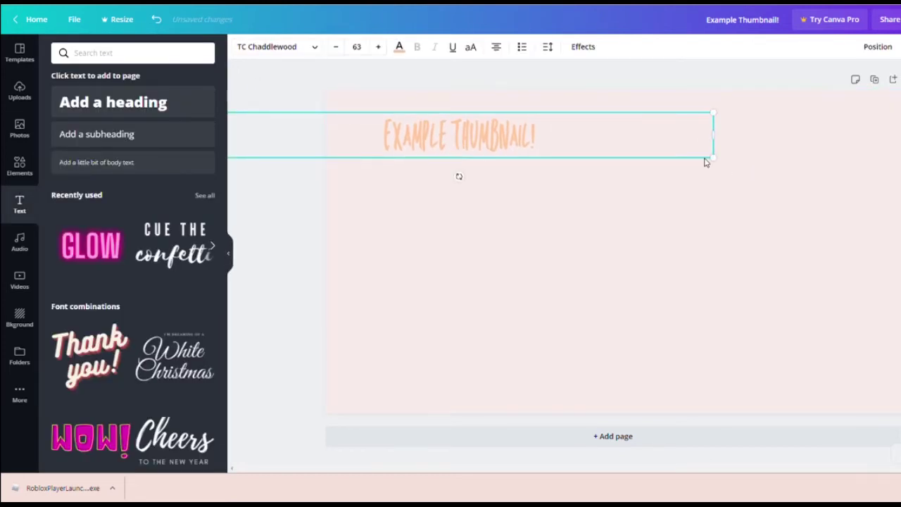
left_click_drag(720, 162, 845, 167)
left_click_drag(669, 155, 593, 144)
left_click(290, 235)
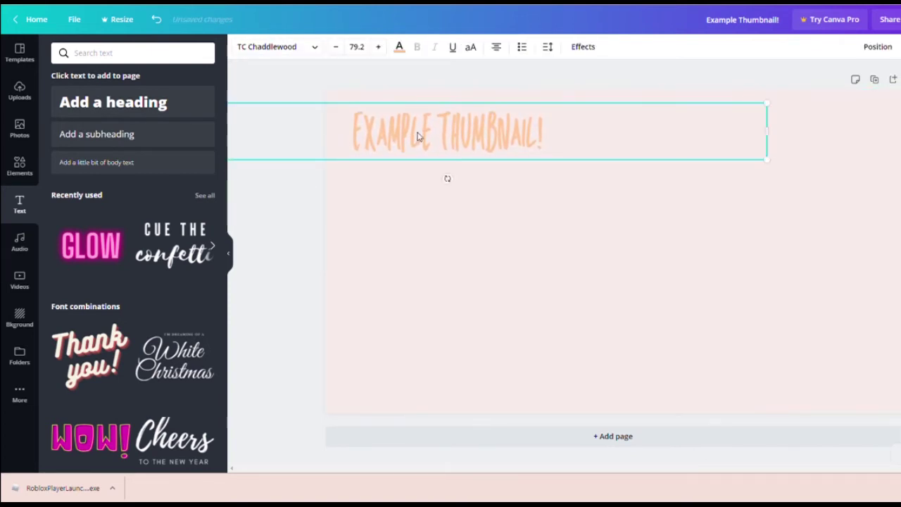
left_click_drag(416, 136, 445, 150)
left_click(280, 246)
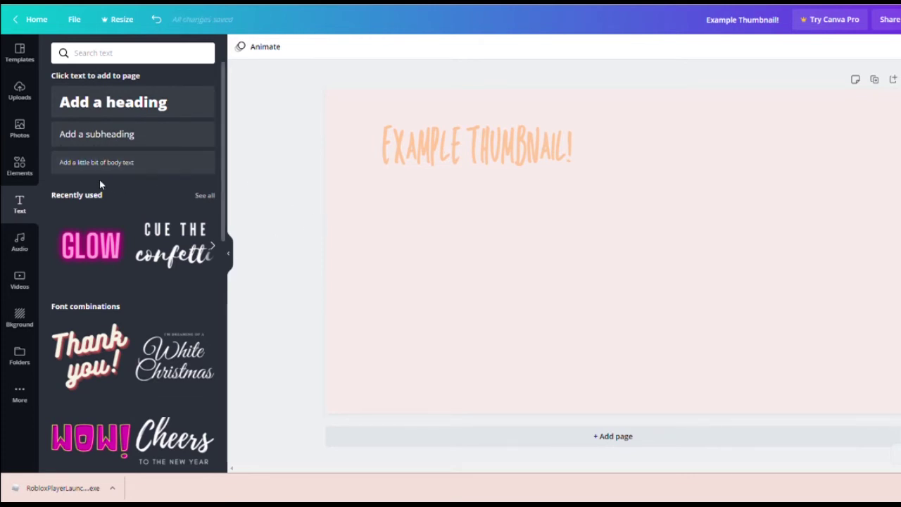
- Add the gold and yellow flower-burst graphic from the recently used elements and place it below the heading
left_click(20, 176)
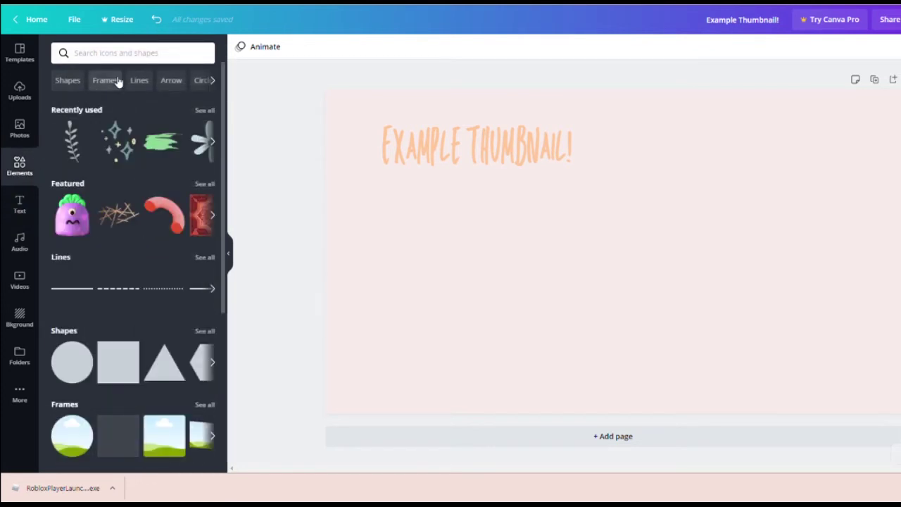
left_click(131, 130)
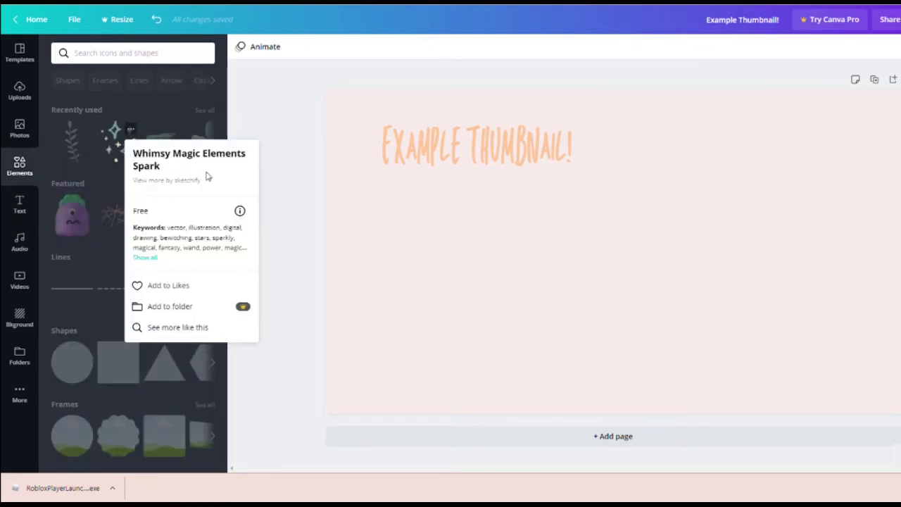
left_click(274, 219)
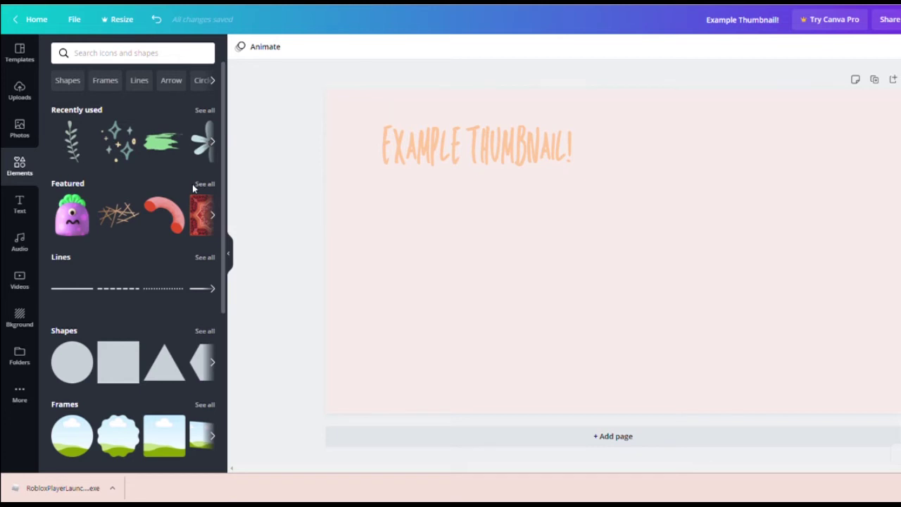
left_click(218, 145)
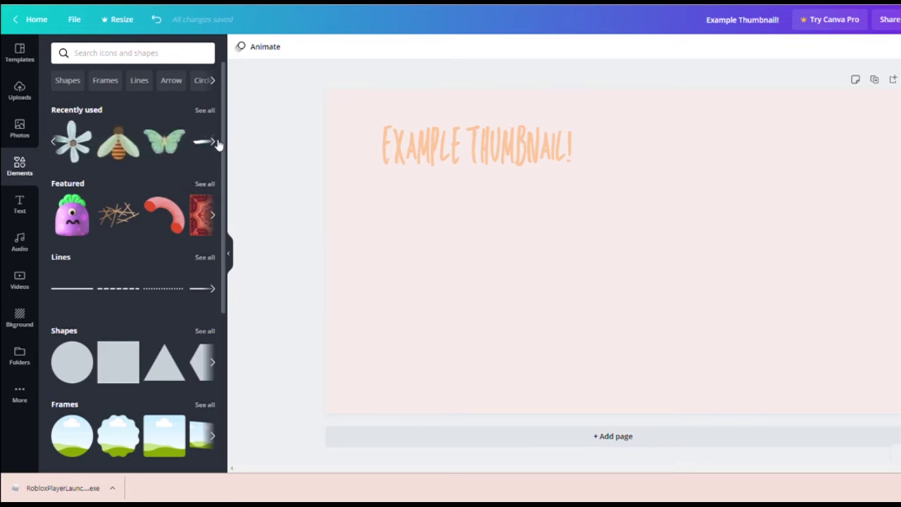
left_click(214, 143)
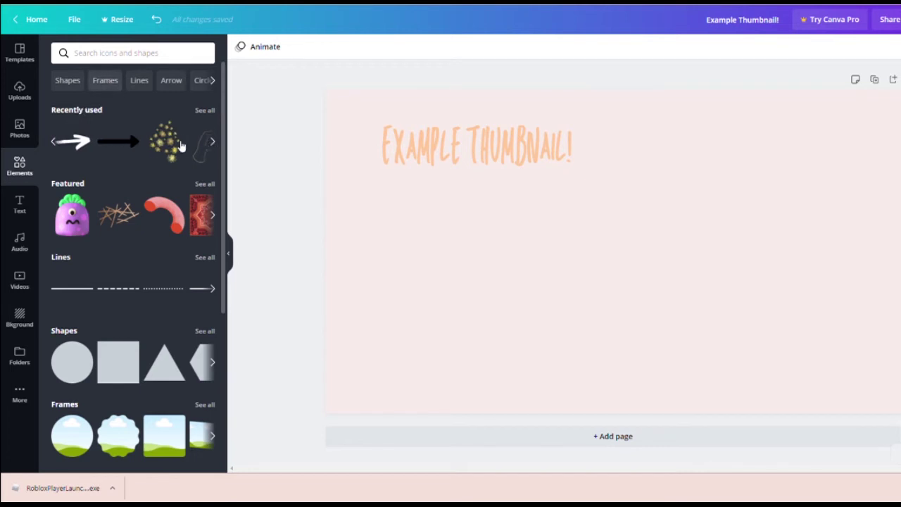
left_click(212, 141)
left_click(93, 154)
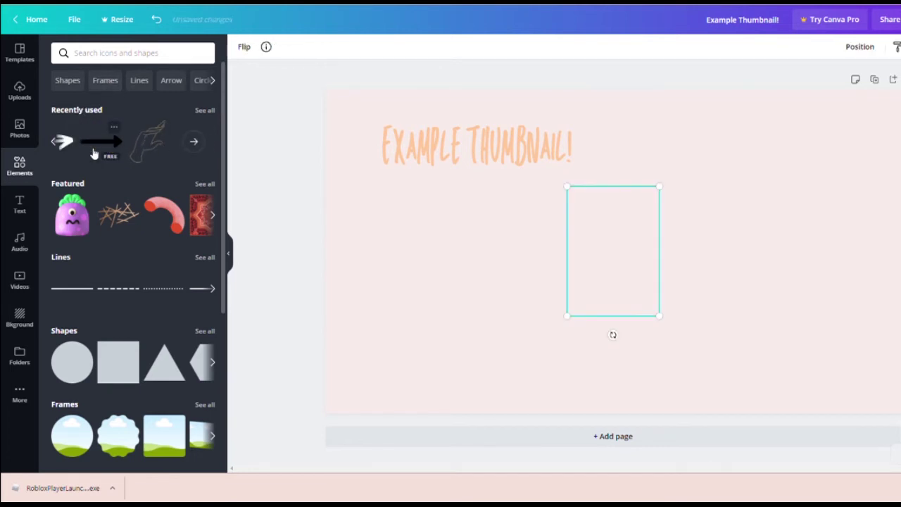
left_click_drag(617, 281, 505, 291)
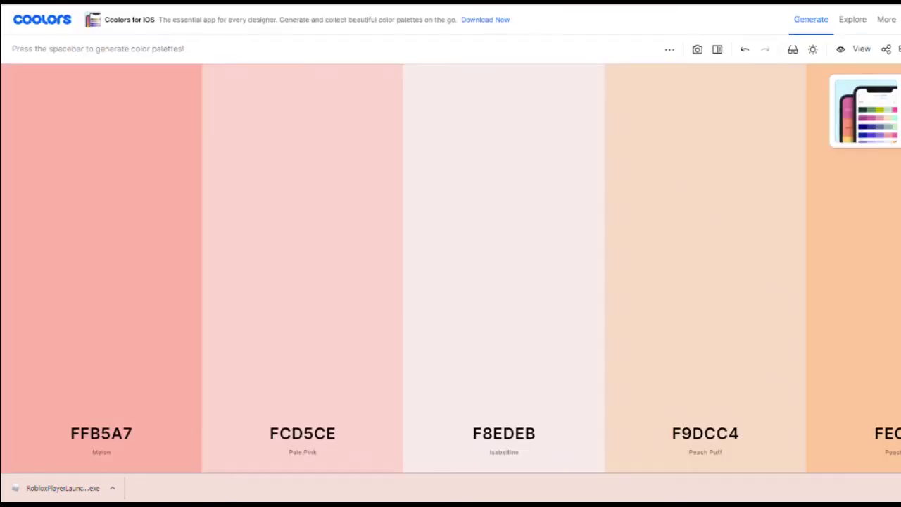
- Copy the F9DCC4 code from Coolors, and recolor the graphic's palest yellow bursts with the heading's peach
left_click(711, 345)
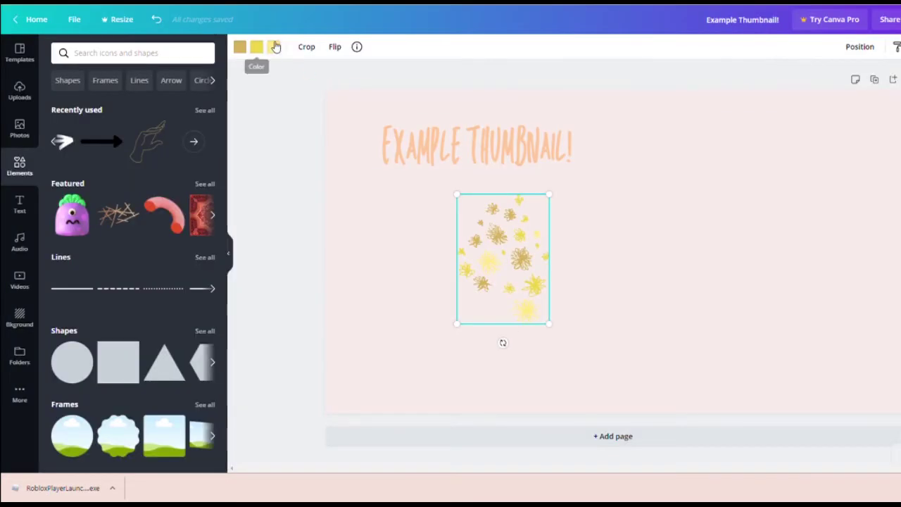
left_click(274, 46)
left_click(121, 162)
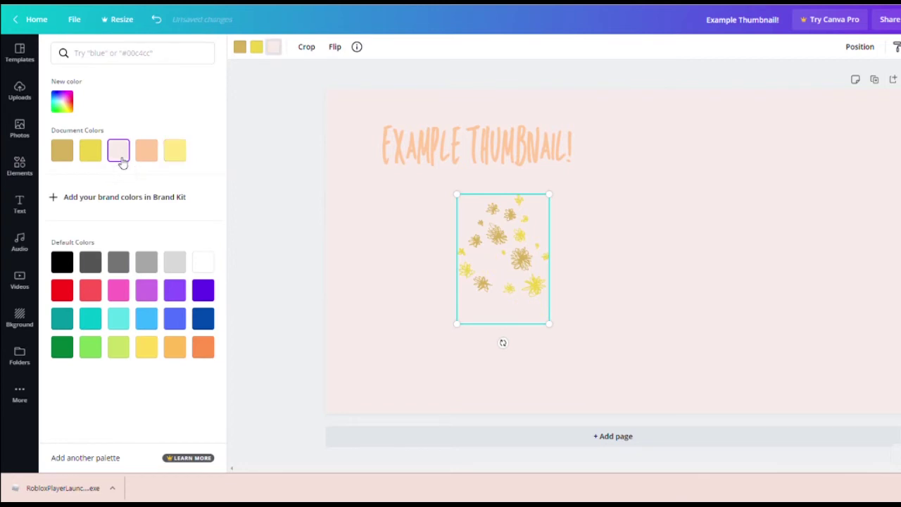
left_click(169, 155)
left_click(146, 151)
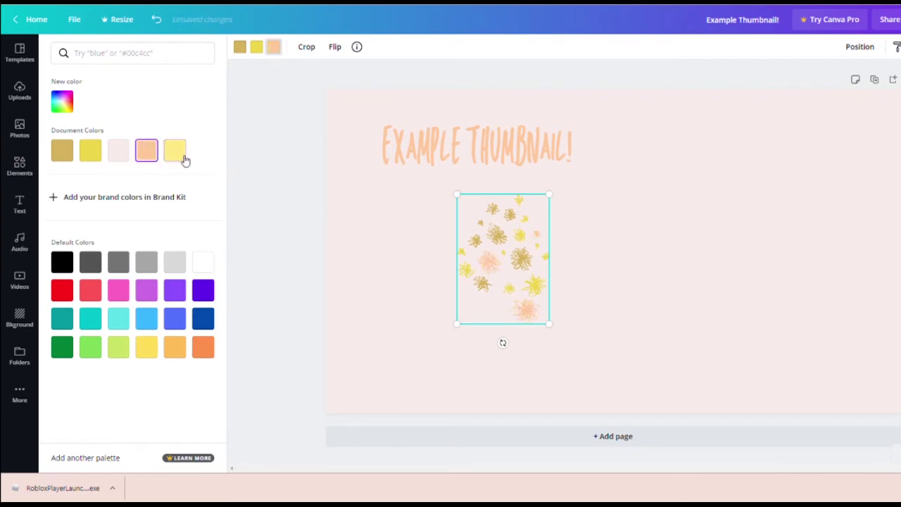
- Recolor the bright yellow flowers in the graphic with F9DCC4
left_click(256, 48)
left_click(62, 102)
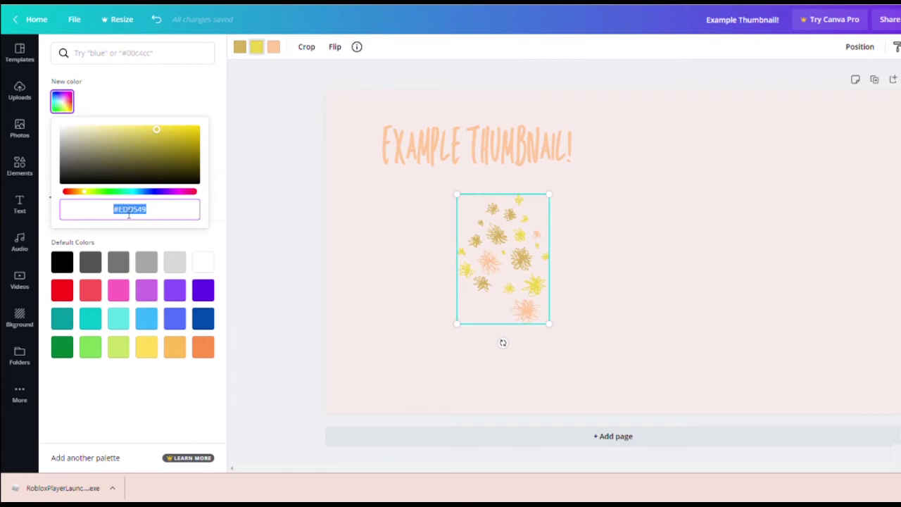
key("ctrl+v")
left_click(124, 243)
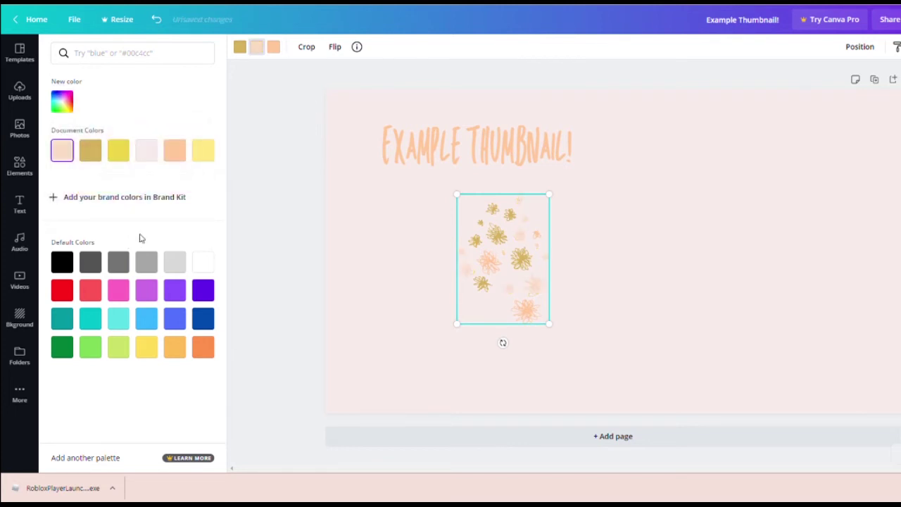
- Copy the Melon color code FFB5A7 from the Coolors palette and return to the Canva design
key("ctrl+Tab")
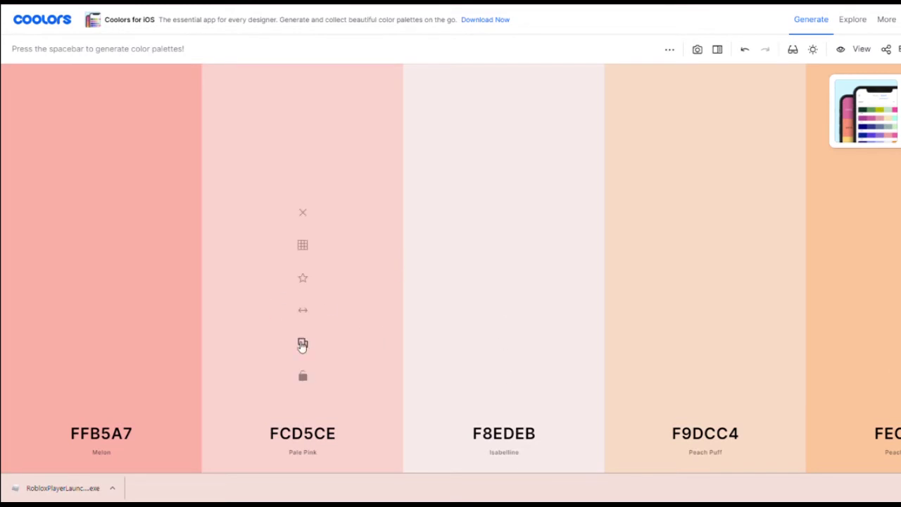
left_click(101, 343)
key("ctrl+Tab")
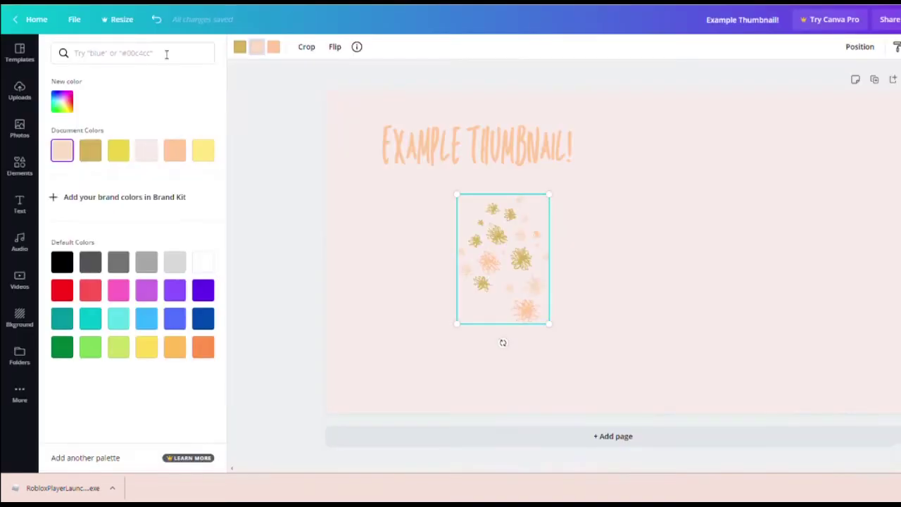
- Try FFB5A7 on the flowers colored F9DCC4, and undo that color change
left_click(62, 101)
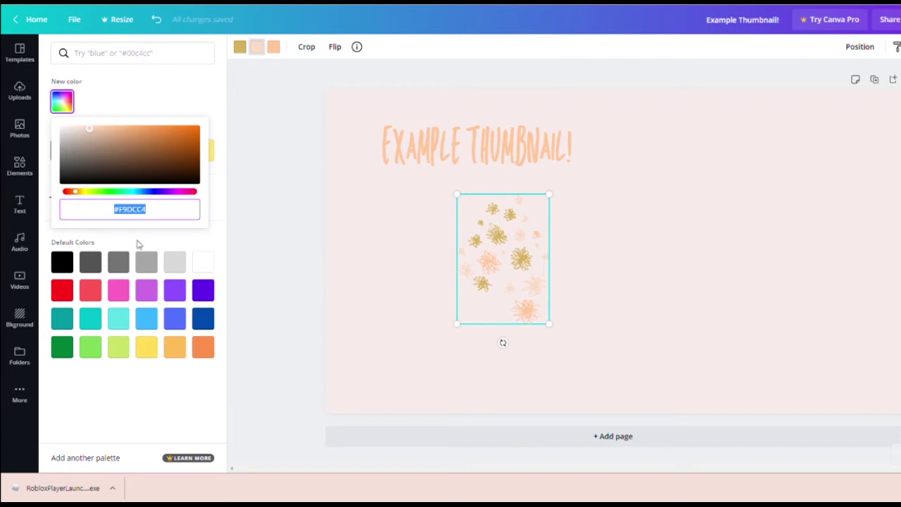
key("ctrl+v")
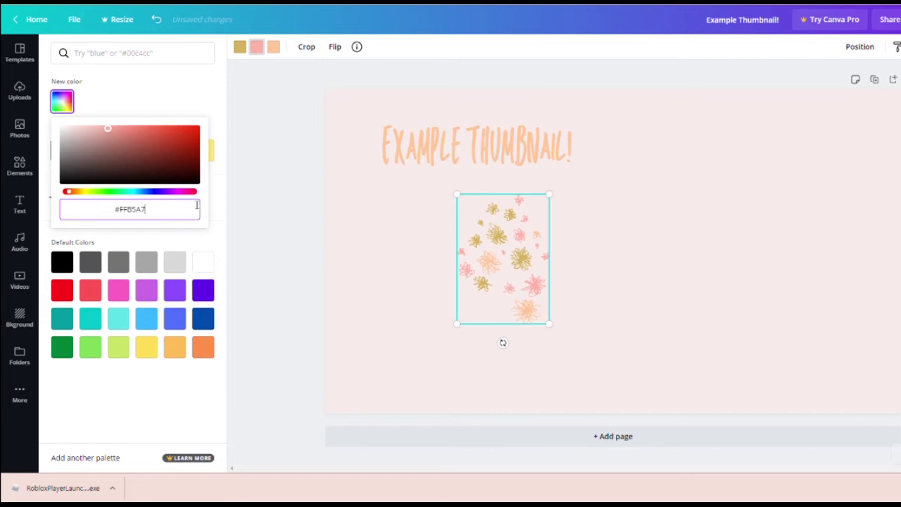
key("Escape")
key("ctrl+z")
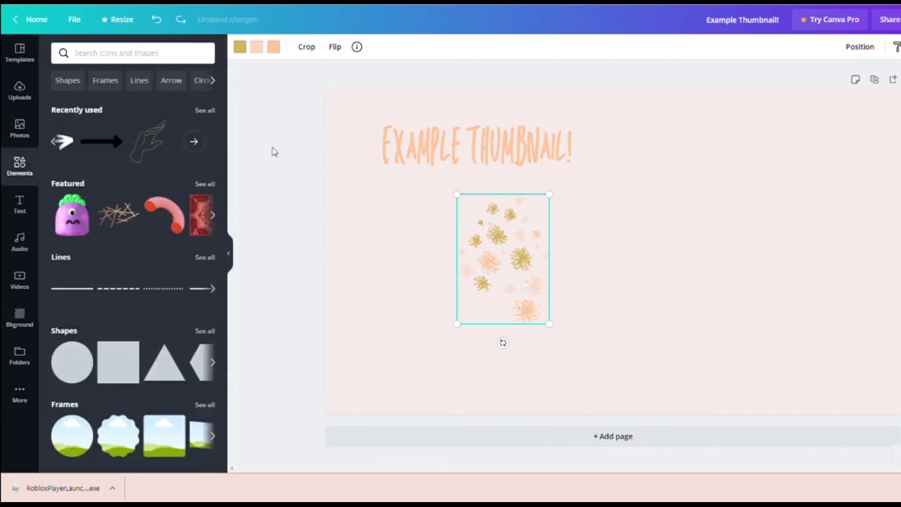
- Recolor the dark gold flowers in the graphic with FFB5A7
left_click(240, 47)
left_click(62, 150)
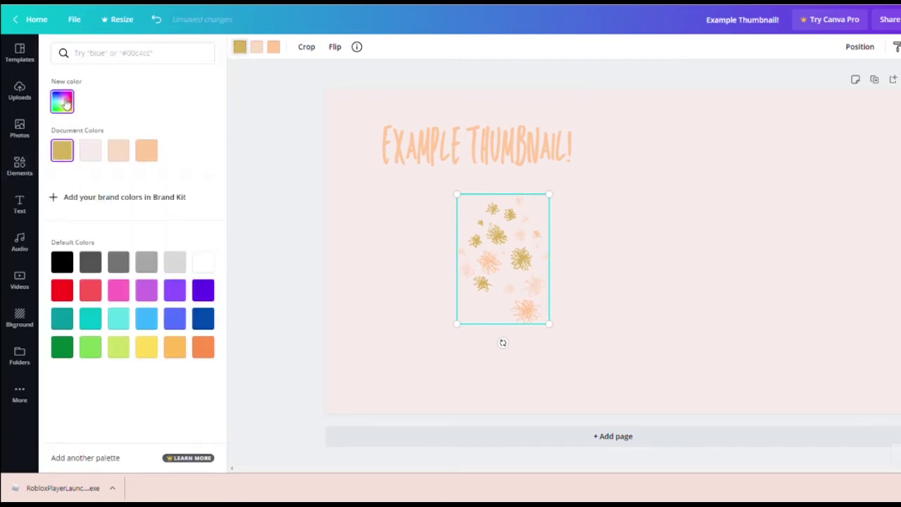
left_click(63, 102)
key("ctrl+v")
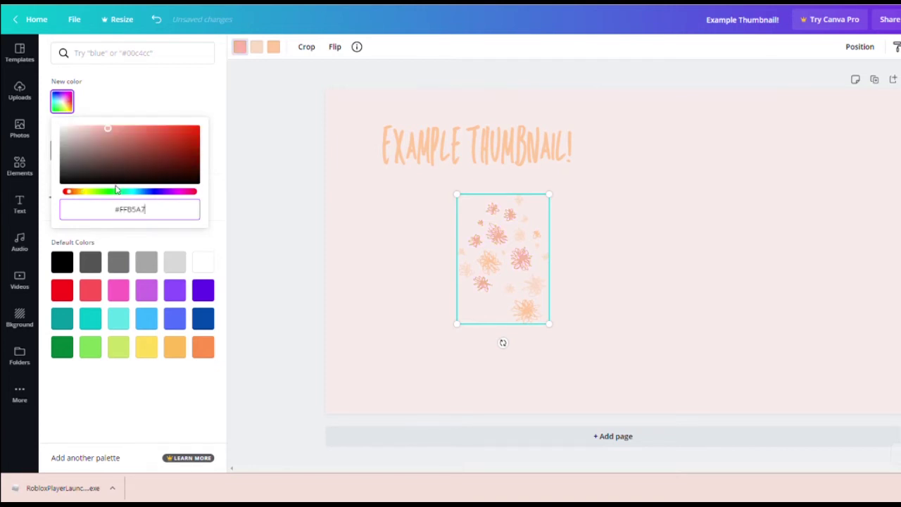
left_click(253, 233)
left_click(370, 229)
- Rotate the flower graphic to about -19° and place it in the lower-left corner of the thumbnail
left_click_drag(476, 259, 427, 381)
left_click_drag(450, 427, 481, 415)
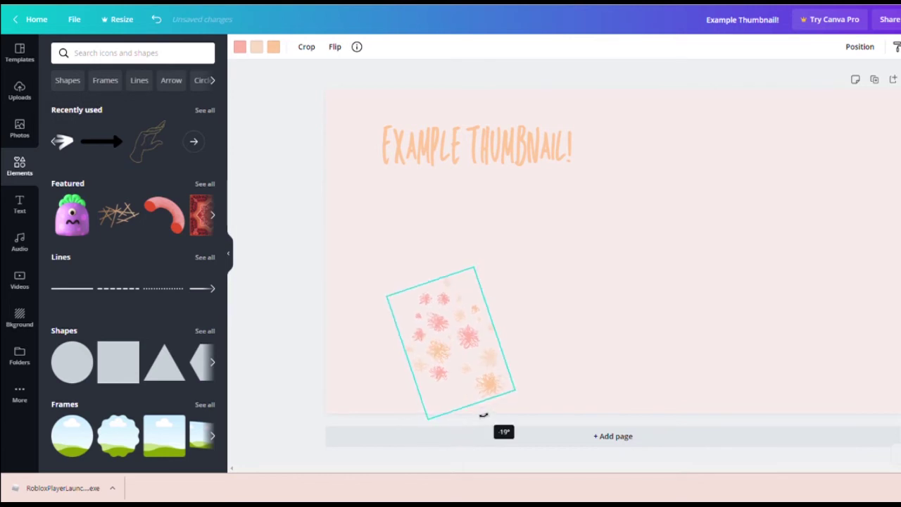
left_click_drag(437, 369, 363, 384)
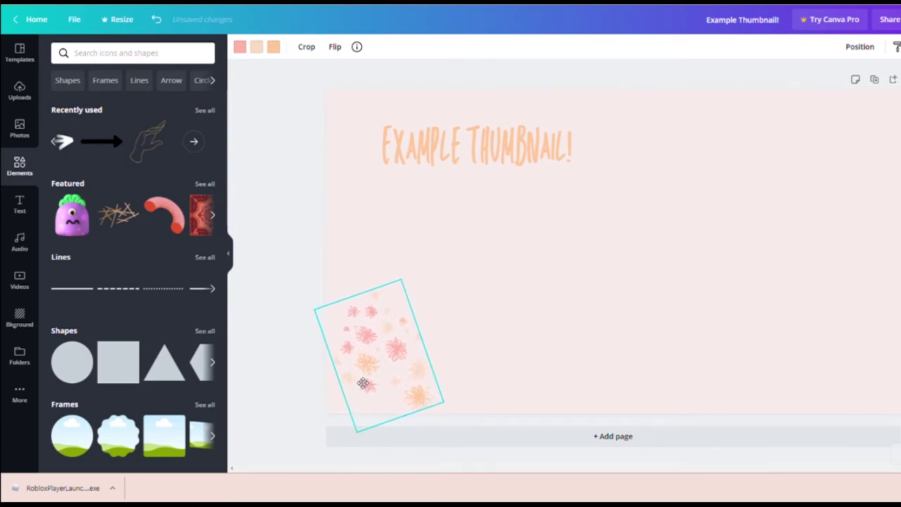
left_click(304, 372)
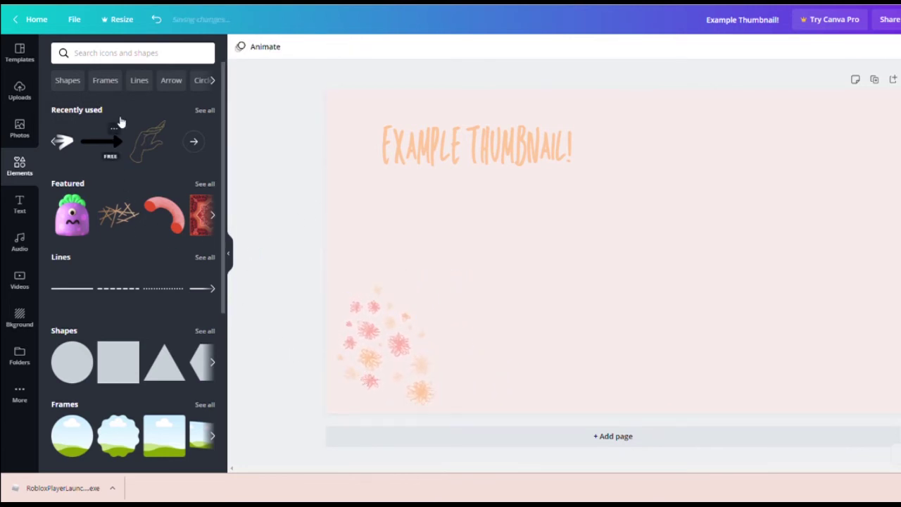
- Add the Whimsy Magic Elements Spark graphic, rotate it about 9°, and enlarge it in the thumbnail's upper-right area
left_click(56, 142)
left_click(57, 141)
left_click(56, 142)
left_click(129, 143)
left_click_drag(612, 337, 739, 324)
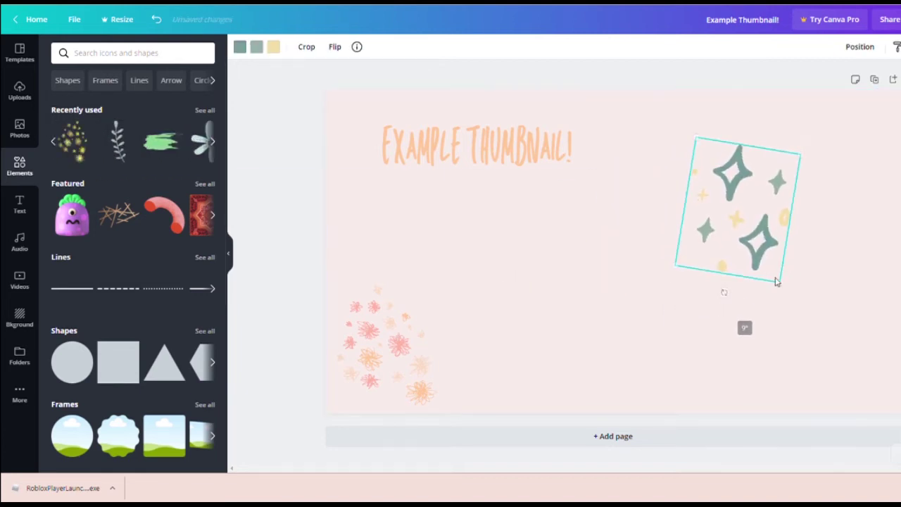
left_click_drag(784, 281, 833, 235)
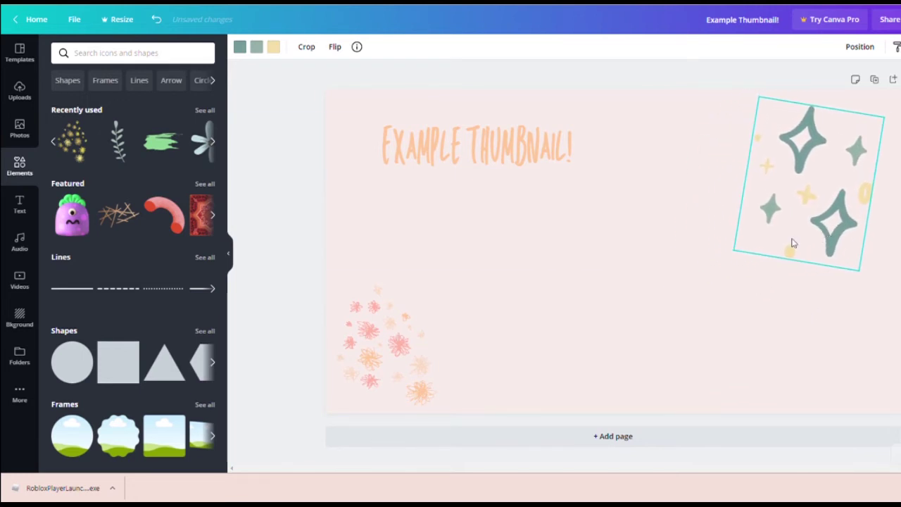
- Recolor the large outlined stars in the sparkle graphic with the thumbnail's pale pink background color
left_click(240, 47)
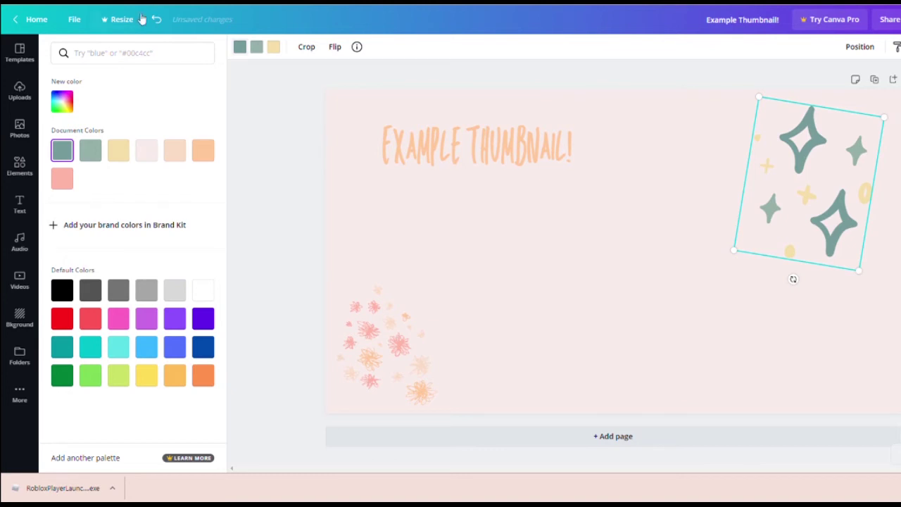
left_click(125, 150)
left_click(146, 151)
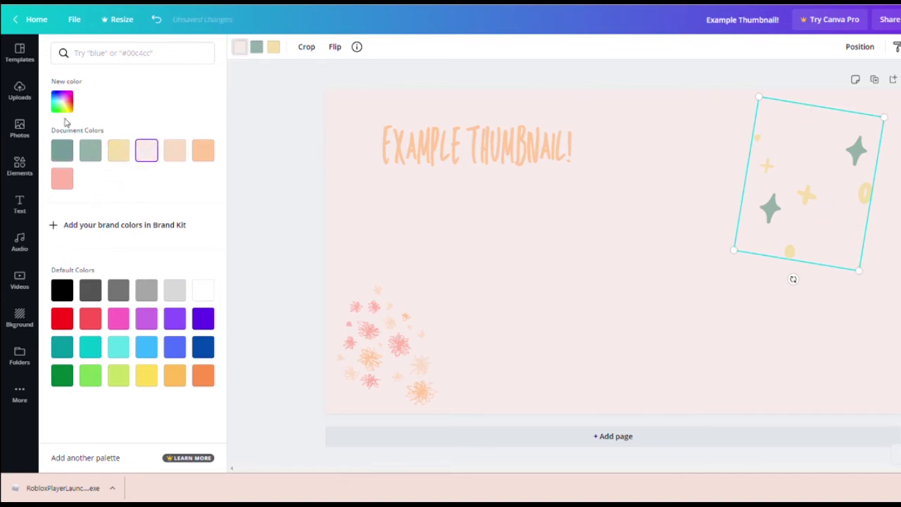
- Recolor the sparkle graphic's small solid stars with the heading's peach and its yellow accents with the lighter peach F9DCC4
left_click(258, 48)
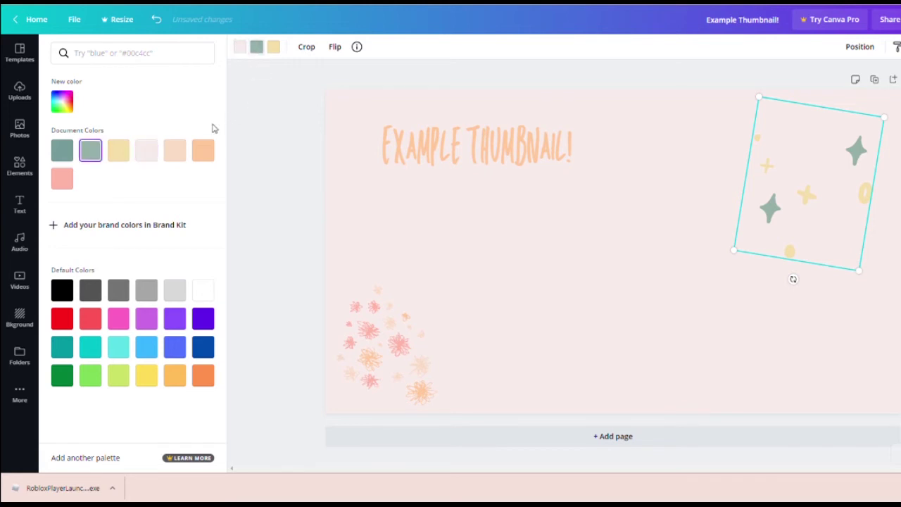
left_click(202, 149)
left_click(277, 46)
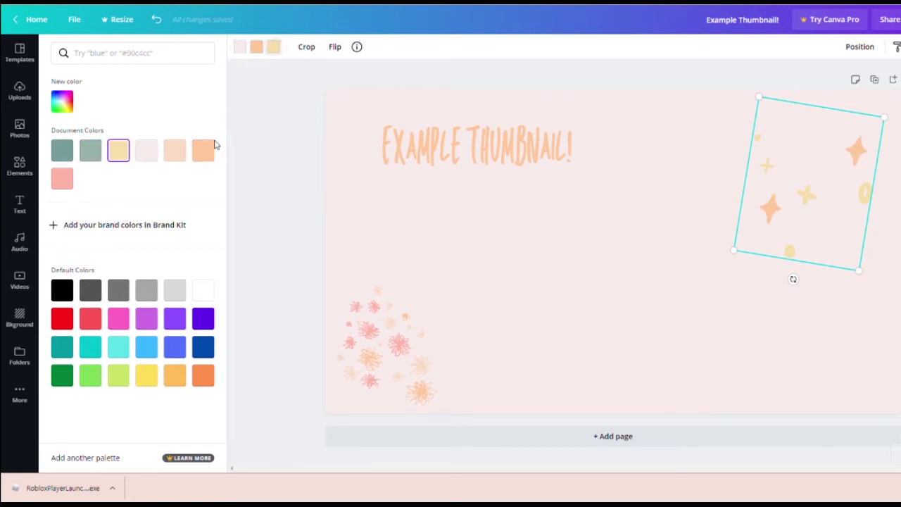
left_click(176, 155)
key("Escape")
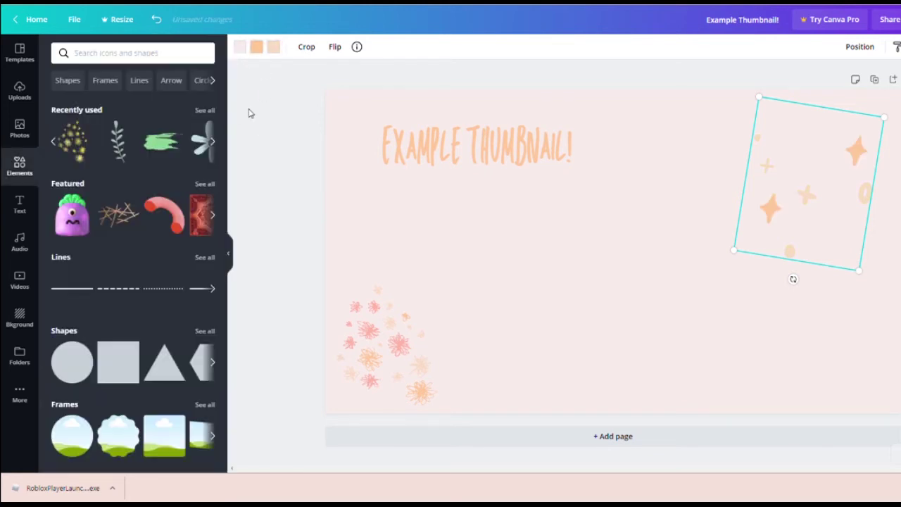
- Recolor the large outlined stars in the sparkle graphic with the coral pink from the document colors
left_click(238, 46)
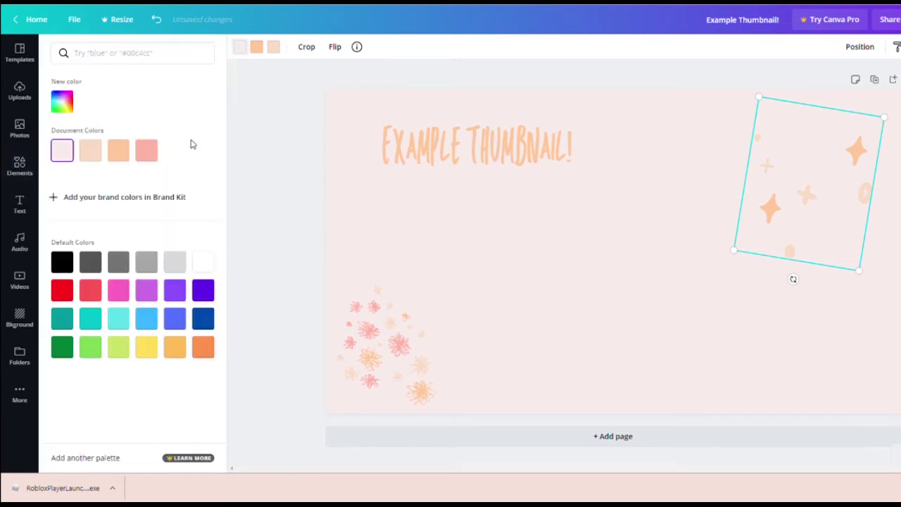
left_click(89, 156)
left_click(119, 150)
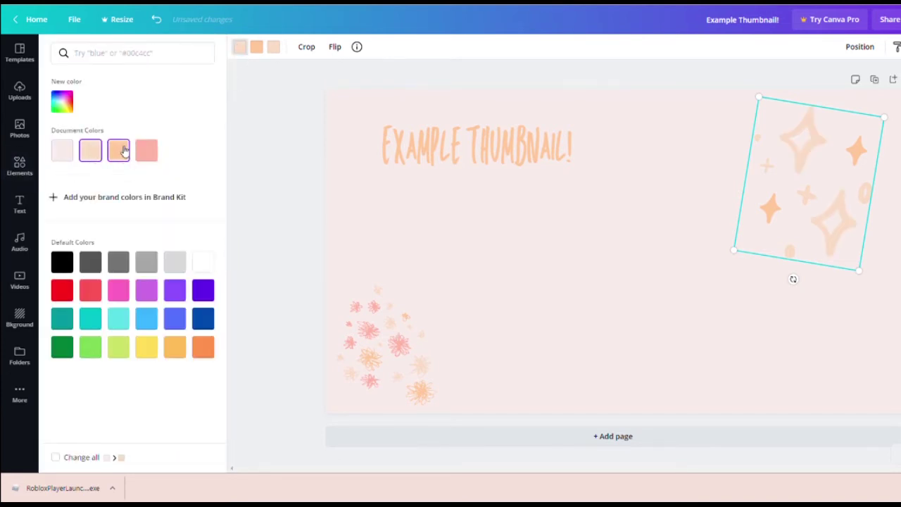
left_click(147, 150)
left_click(294, 114)
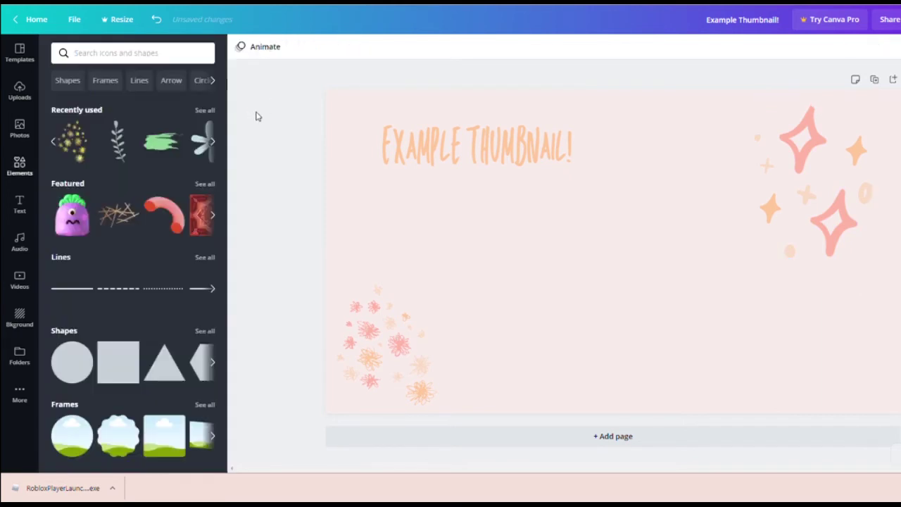
- Delete the flower graphic from the thumbnail's lower-left corner
left_click(378, 392)
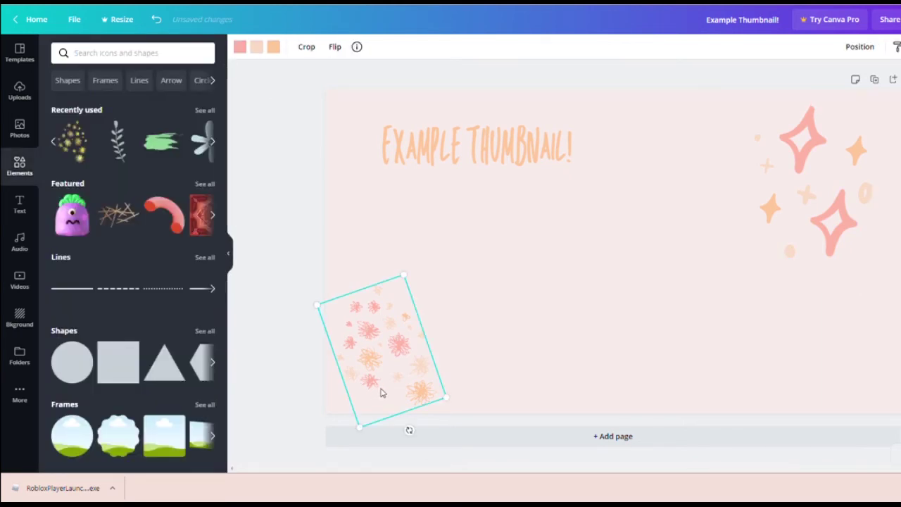
key("Delete")
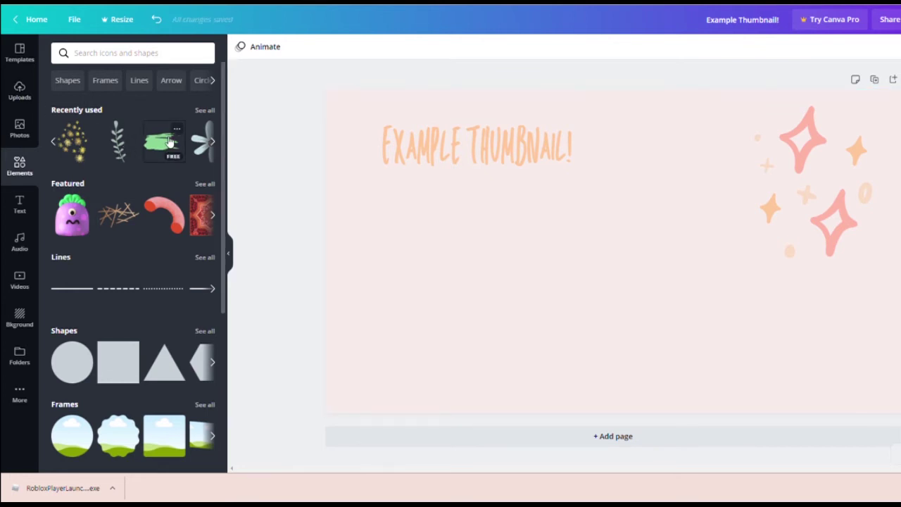
- Add the green brush-stroke graphic over the heading and tilt it slightly counterclockwise
left_click(169, 143)
mouse_move(535, 239)
left_mouse_down()
mouse_move(465, 151)
mouse_move(428, 135)
left_mouse_up()
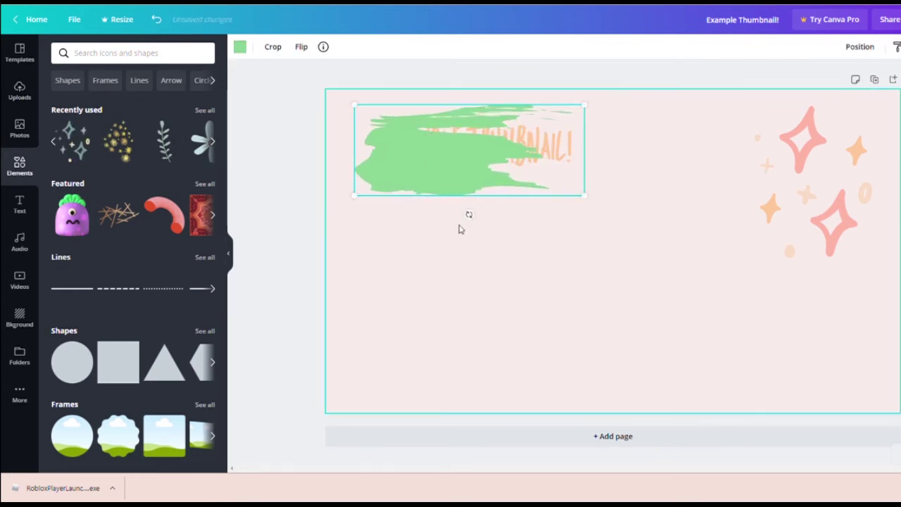
left_click_drag(470, 216, 493, 221)
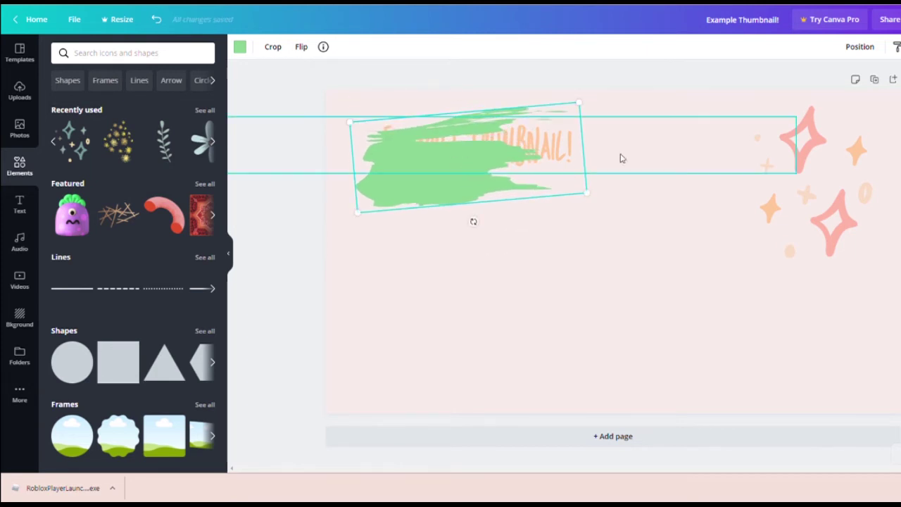
- Move the heading toward the thumbnail's left edge and delete the green brush-stroke graphic
left_click_drag(612, 147, 573, 168)
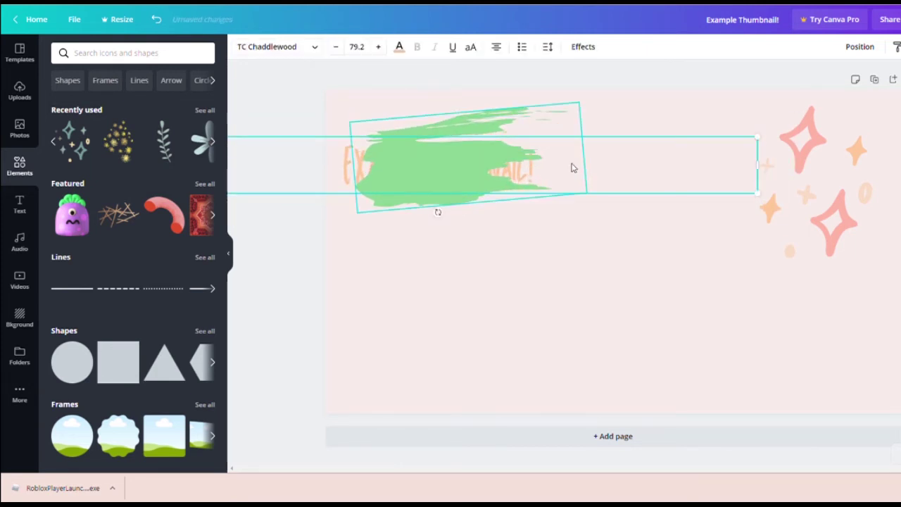
key("Delete")
key("ctrl+z")
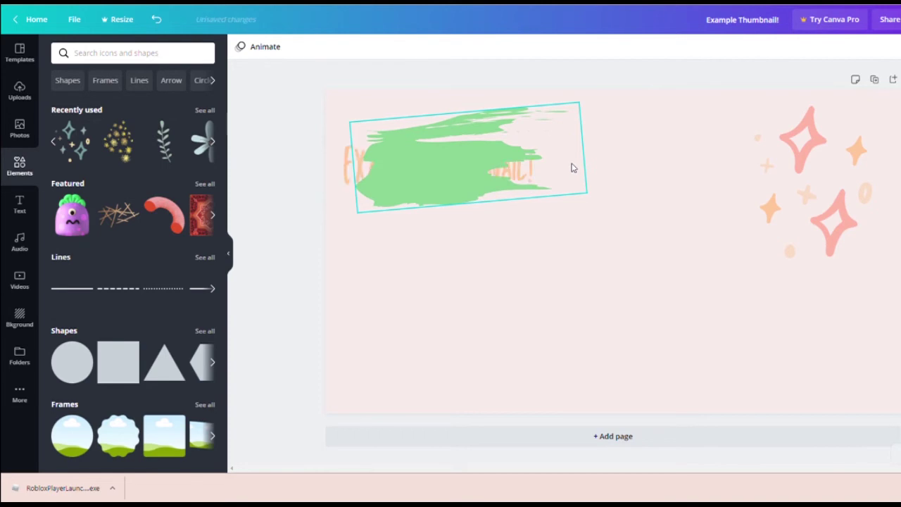
left_click(572, 174)
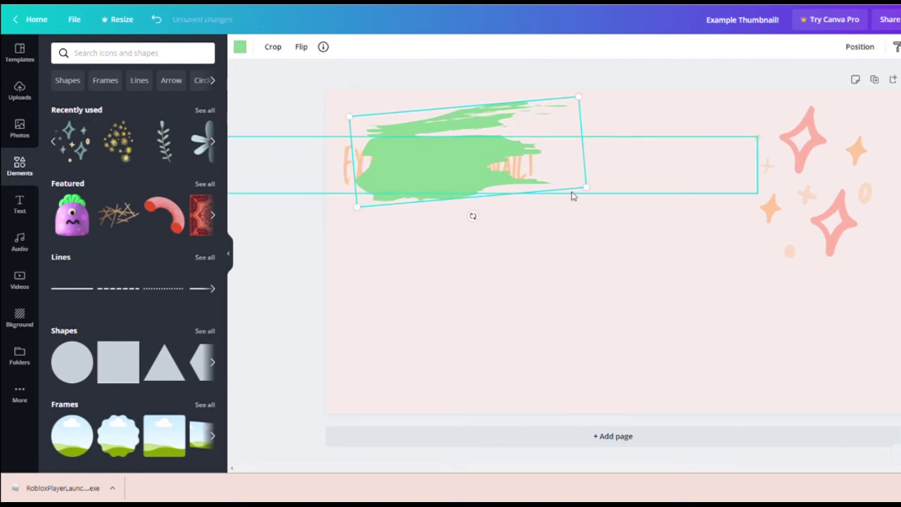
key("Delete")
- Browse the photo library's Spring category for a background picture
left_click(15, 131)
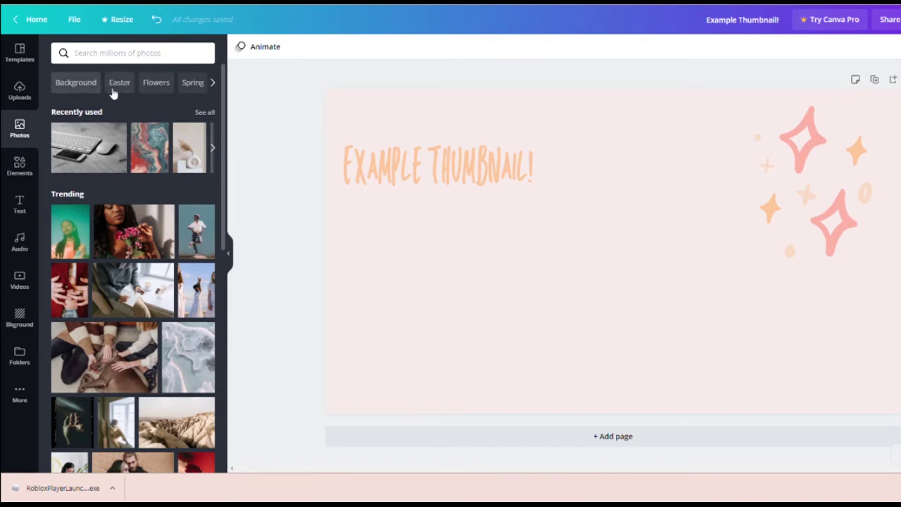
left_click(190, 82)
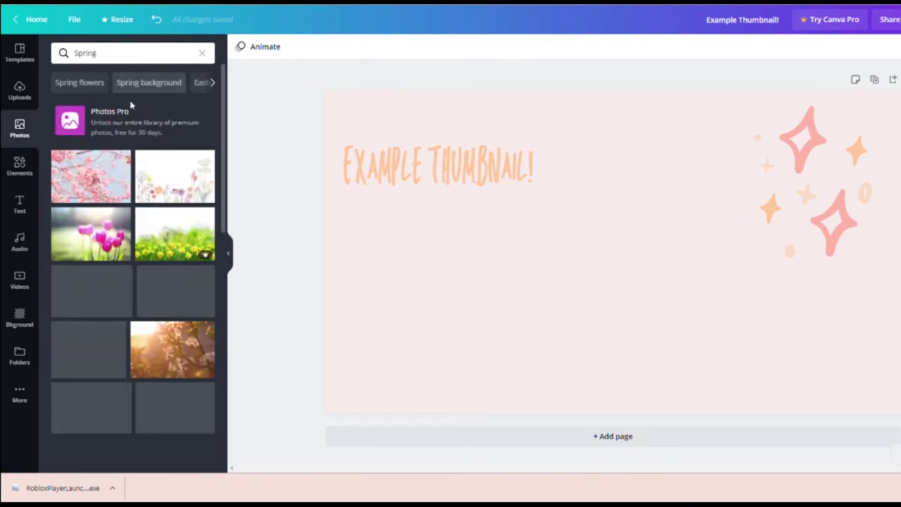
scroll(130, 309, "down", 3)
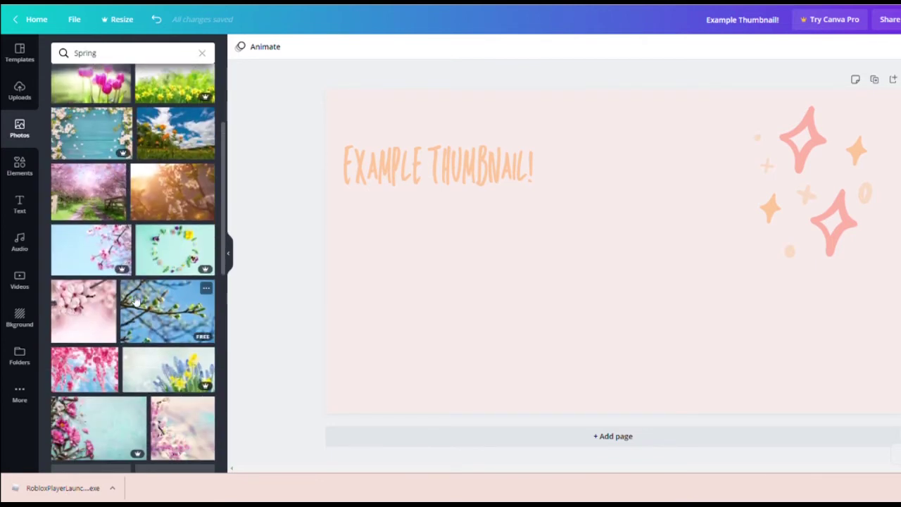
scroll(154, 202, "down", 3)
scroll(153, 202, "down", 2)
scroll(153, 202, "up", 5)
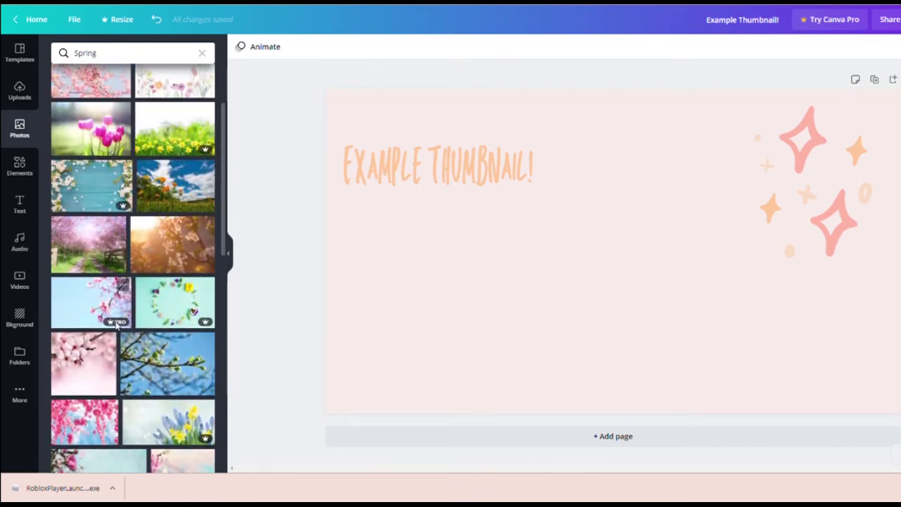
- Add the sunlit blossom branch photo, shrink it, and place it in the right half of the thumbnail
left_click(193, 257)
left_click_drag(481, 276, 477, 260)
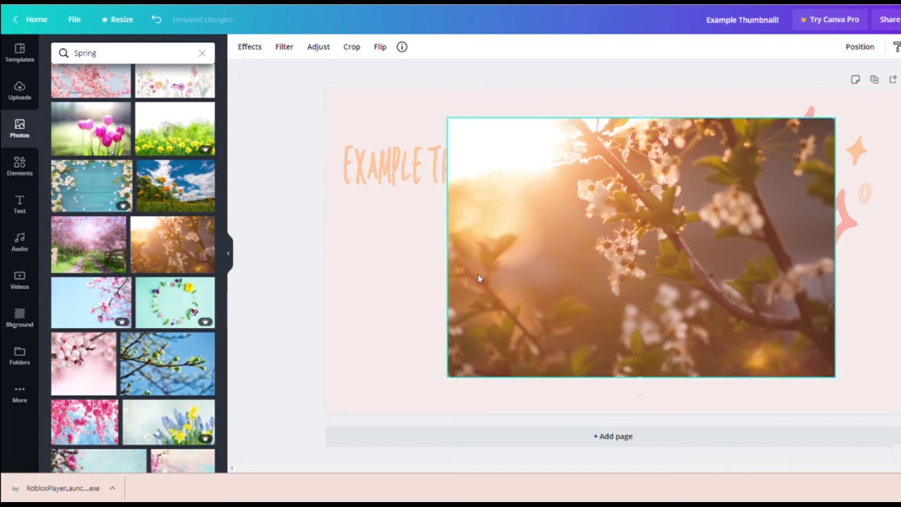
left_click_drag(454, 380, 533, 317)
left_click_drag(593, 254, 616, 282)
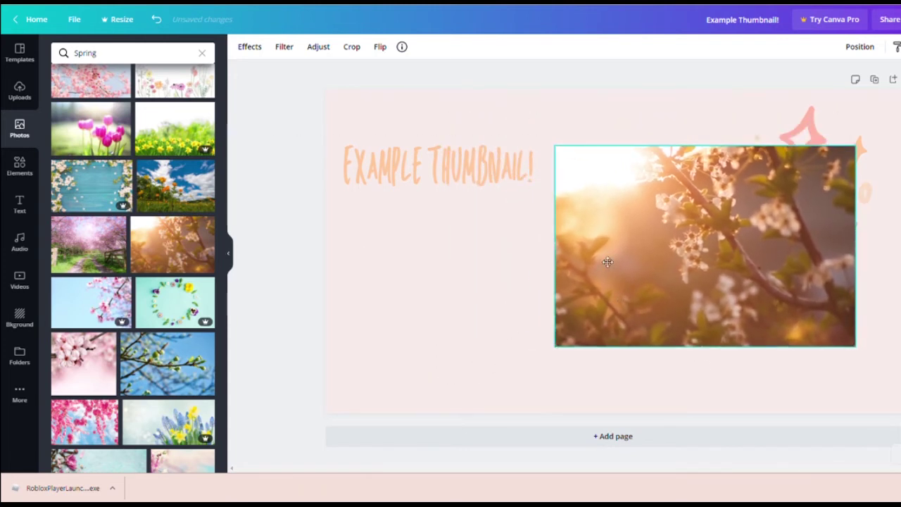
- Stretch the blossom photo across nearly the whole thumbnail, leaving a thin pink border around it
left_click_drag(709, 155, 708, 88)
left_click_drag(870, 224, 900, 232)
left_click_drag(738, 354, 704, 406)
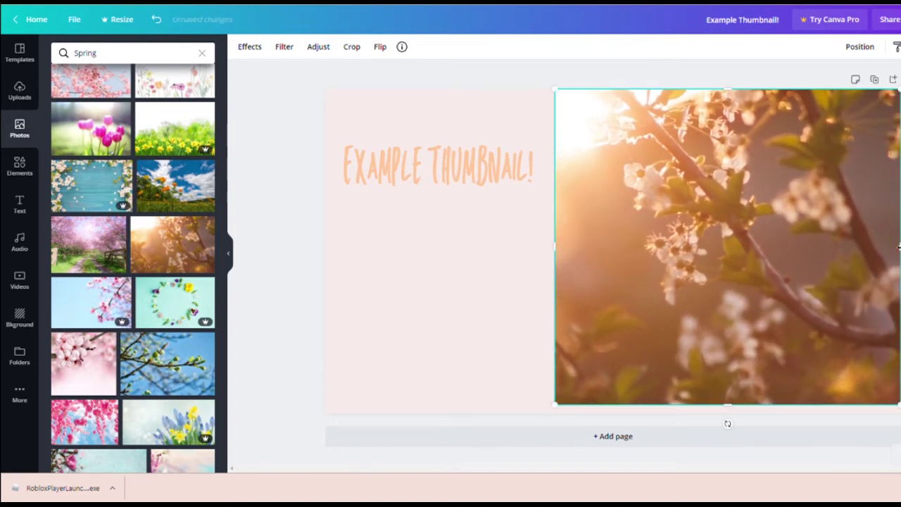
mouse_move(900, 246)
left_mouse_down()
mouse_move(880, 259)
mouse_move(888, 273)
mouse_move(884, 254)
left_mouse_up()
left_click_drag(728, 94, 728, 102)
left_click_drag(567, 263, 337, 284)
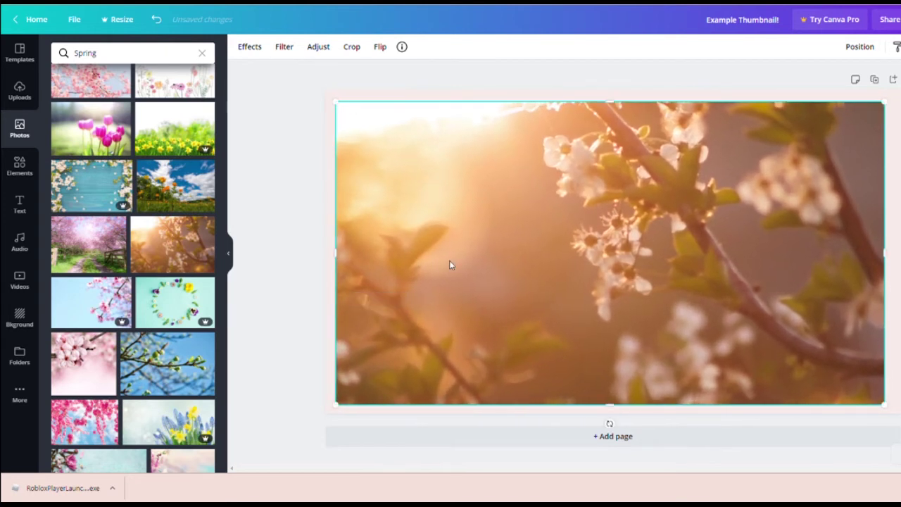
- Send the blossom photo to the back, behind the heading and the sparkle graphic
right_click(452, 263)
left_click(256, 297)
left_click(503, 194)
right_click(504, 193)
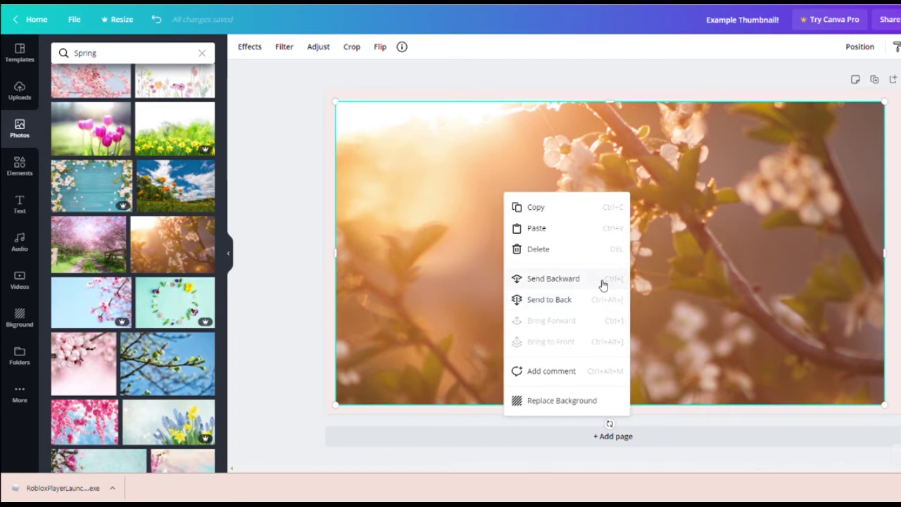
left_click(539, 299)
- Bring the blossom photo to the front, and send it backward one layer at a time behind the sparkles and heading
right_click(480, 248)
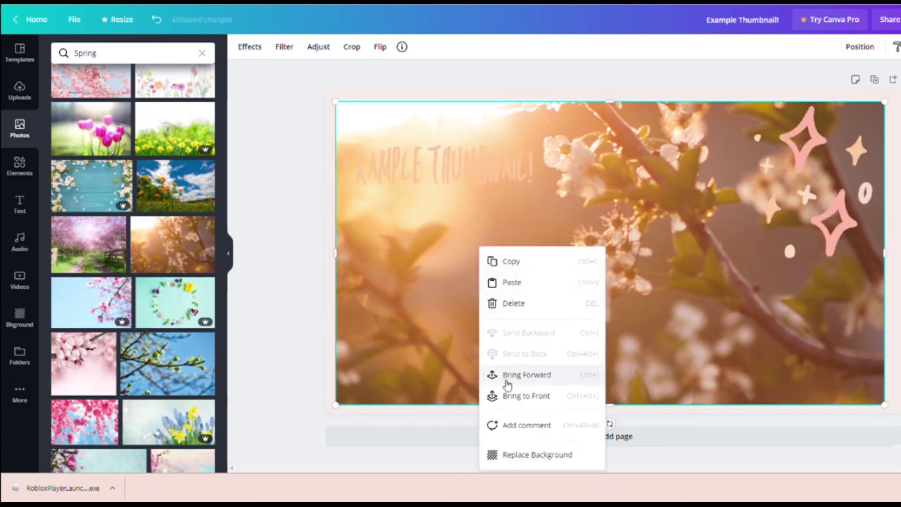
left_click(494, 398)
right_click(486, 331)
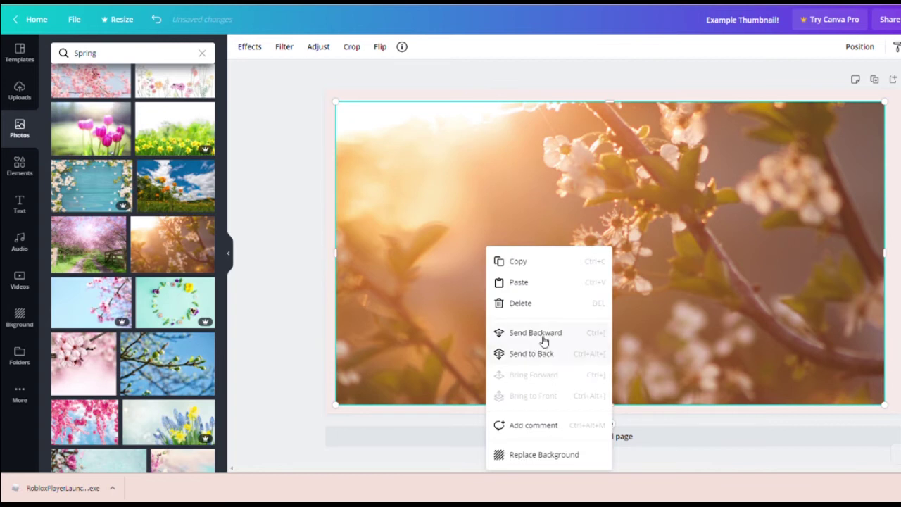
left_click(532, 334)
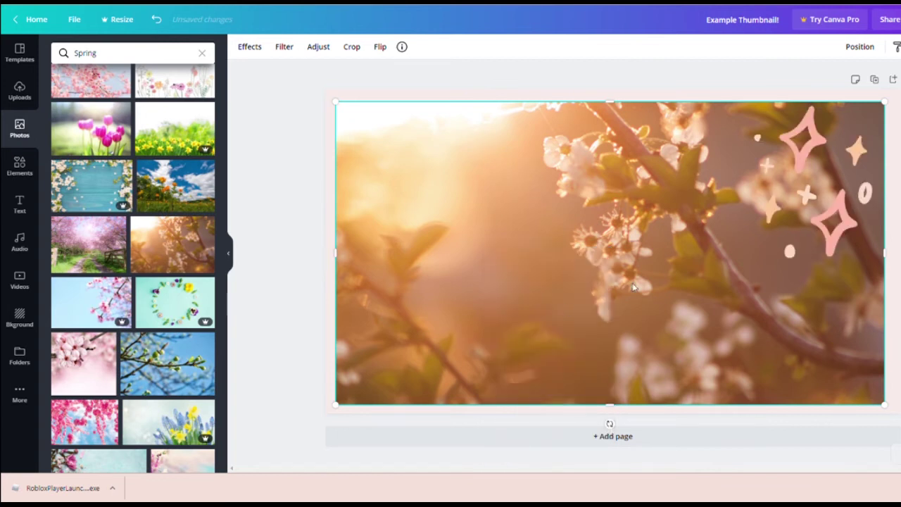
right_click(573, 282)
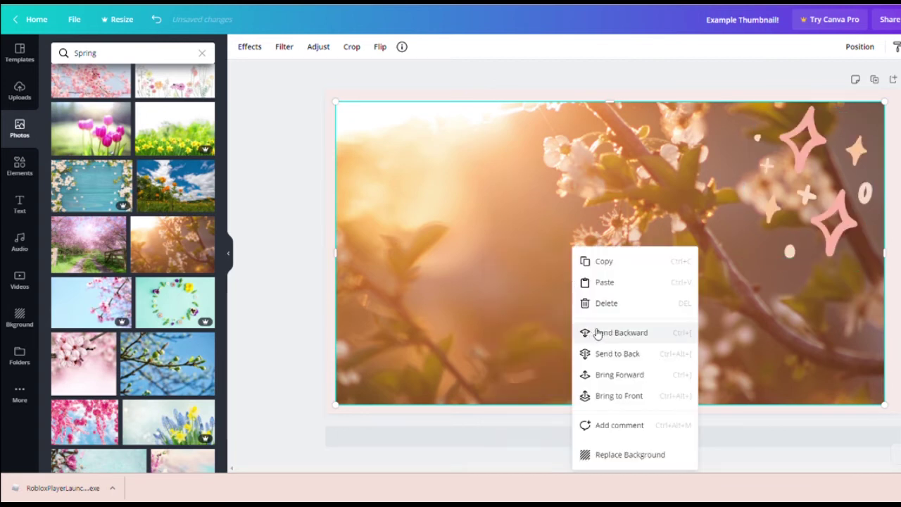
left_click(597, 332)
- Shift the heading slightly up and to the right, and delete the blossom photo
right_click(536, 276)
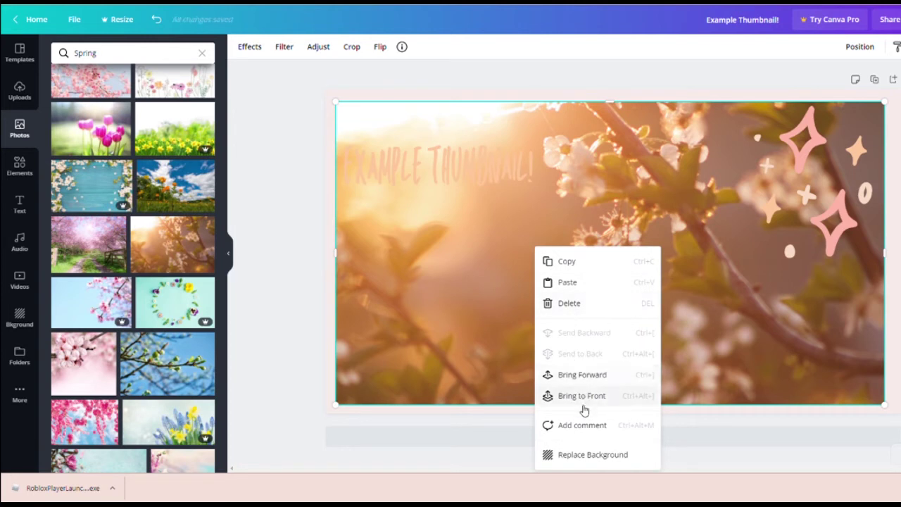
left_click_drag(469, 165, 492, 158)
left_click(524, 281)
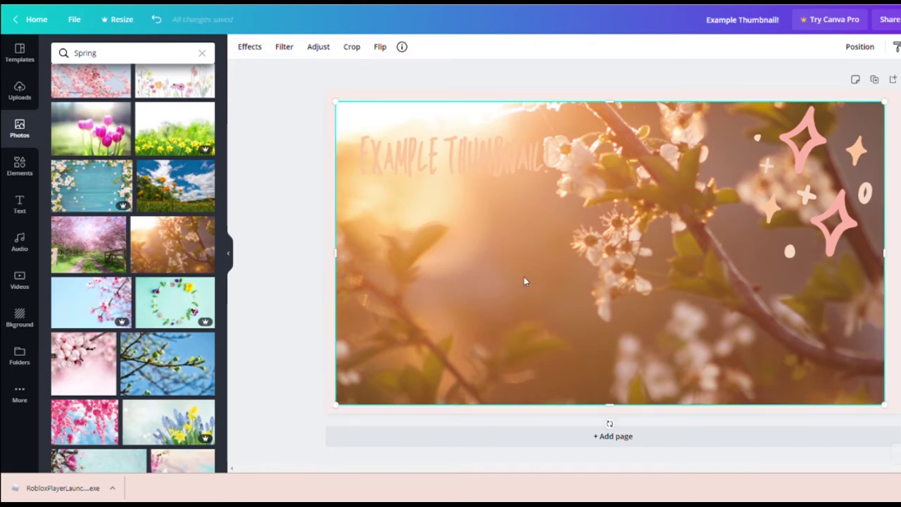
key("Delete")
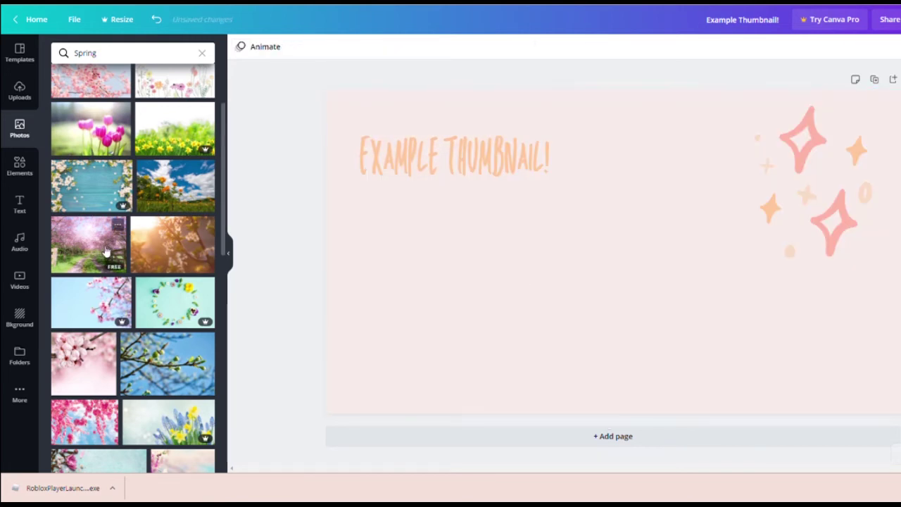
- Add the white photo with watercolor wildflowers and widen it to nearly the thumbnail's full width
scroll(143, 158, "up", 3)
left_click(151, 173)
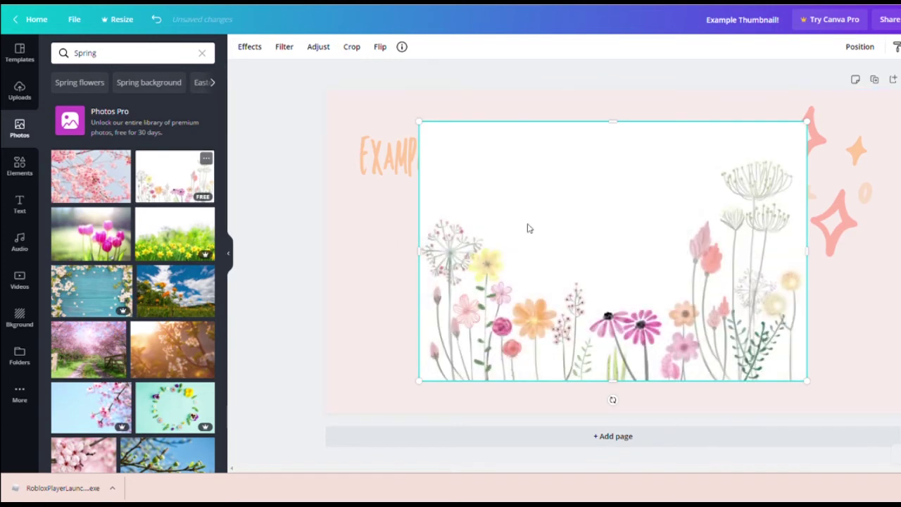
left_click_drag(637, 228, 564, 228)
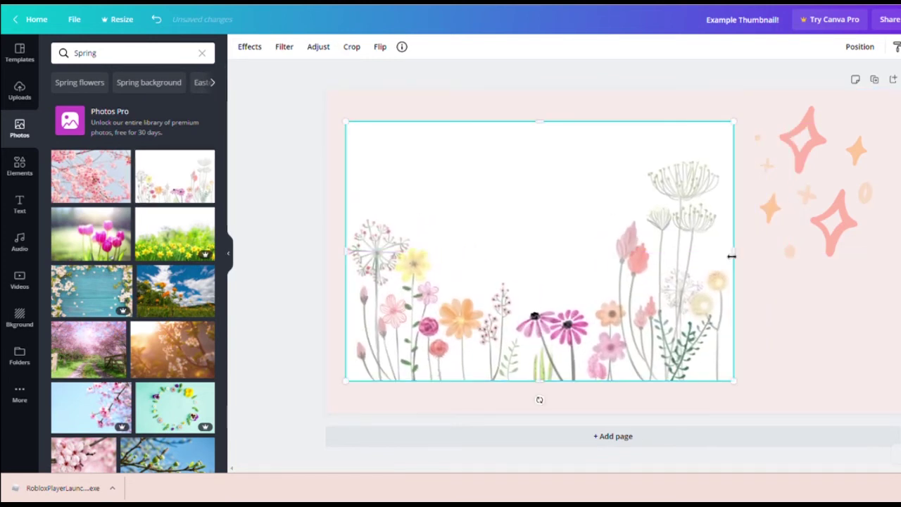
left_click_drag(741, 256, 870, 267)
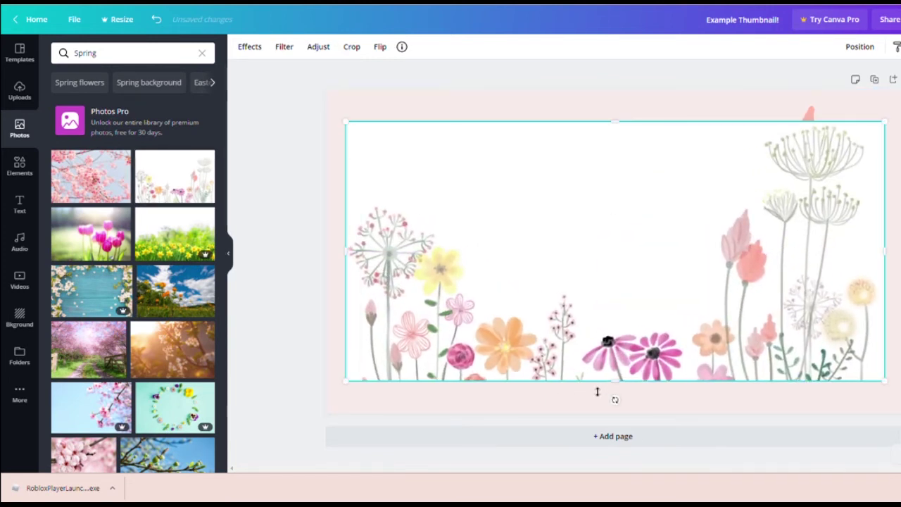
- Extend the wildflower photo's height to leave a thin pink border, and send it behind the heading and sparkles
left_click_drag(620, 390, 622, 417)
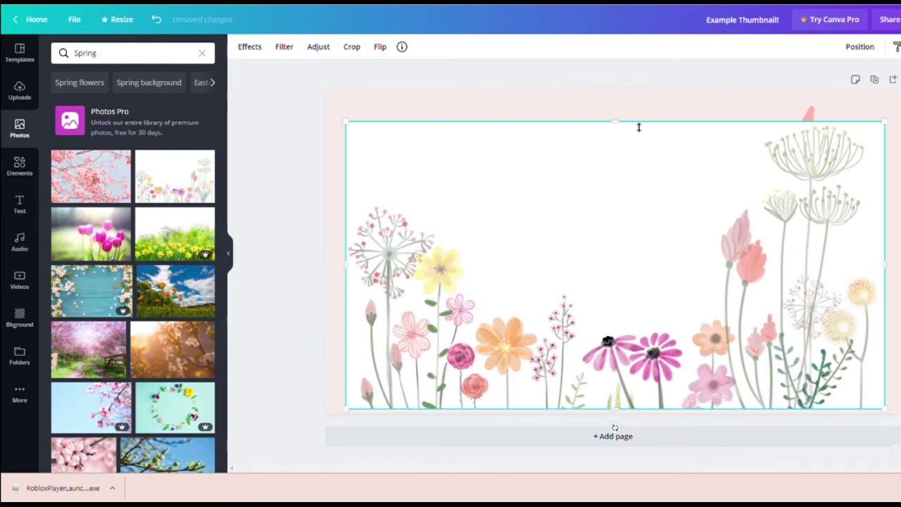
left_click_drag(623, 126, 620, 101)
right_click(725, 202)
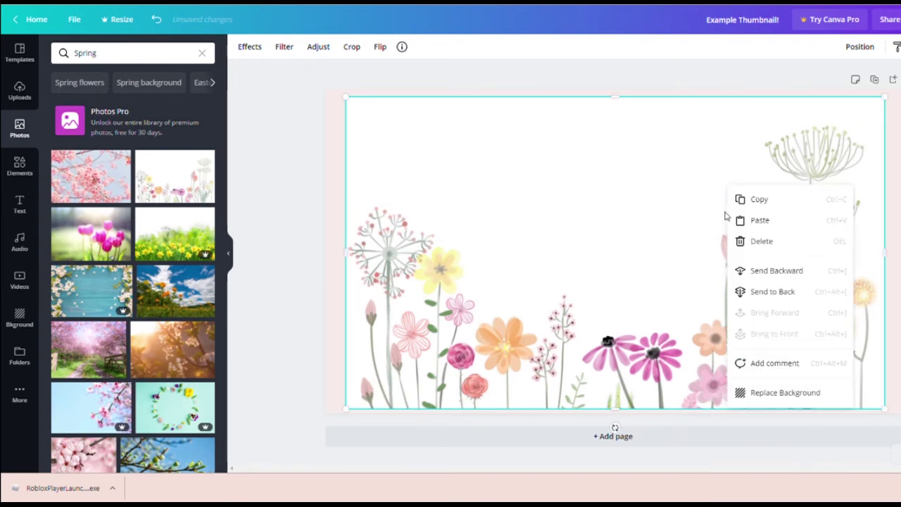
left_click(754, 292)
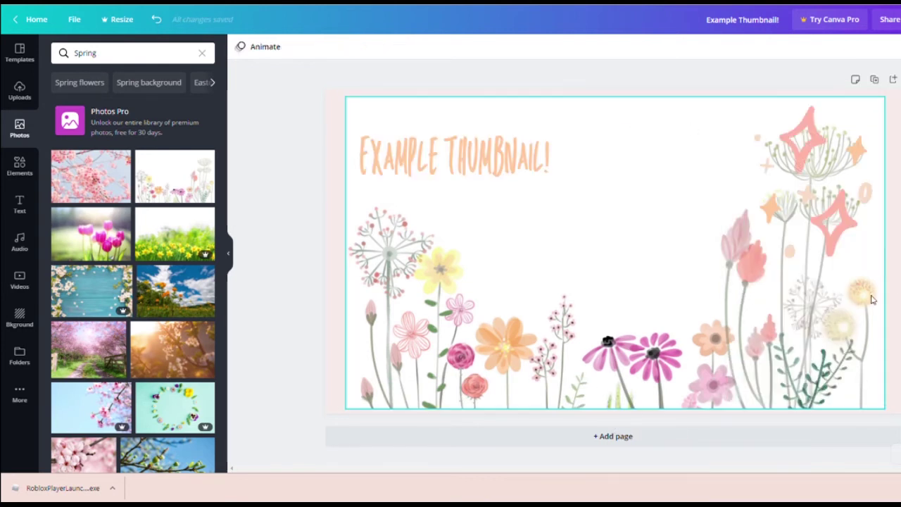
- Enlarge the "Example Thumbnail!" heading to size 96.2 and move it to the horizontal middle of the thumbnail's upper half
left_click(498, 146)
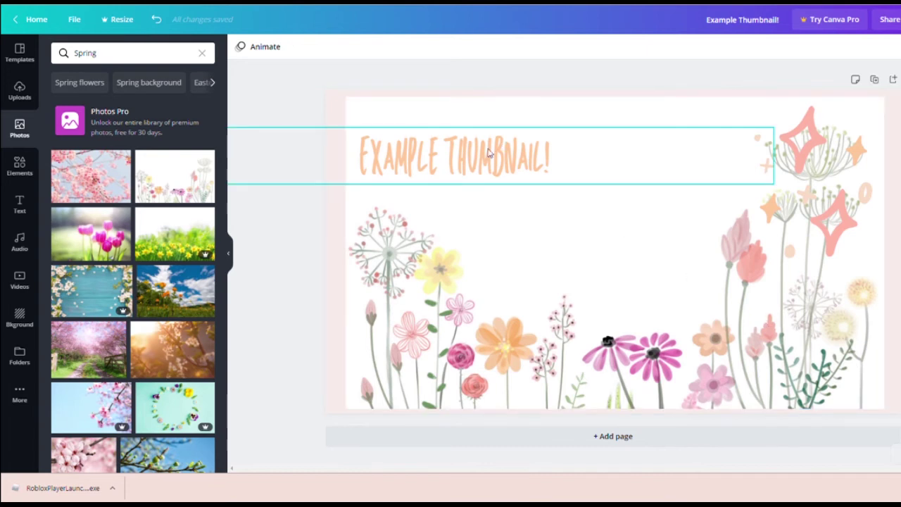
left_click_drag(779, 189, 900, 240)
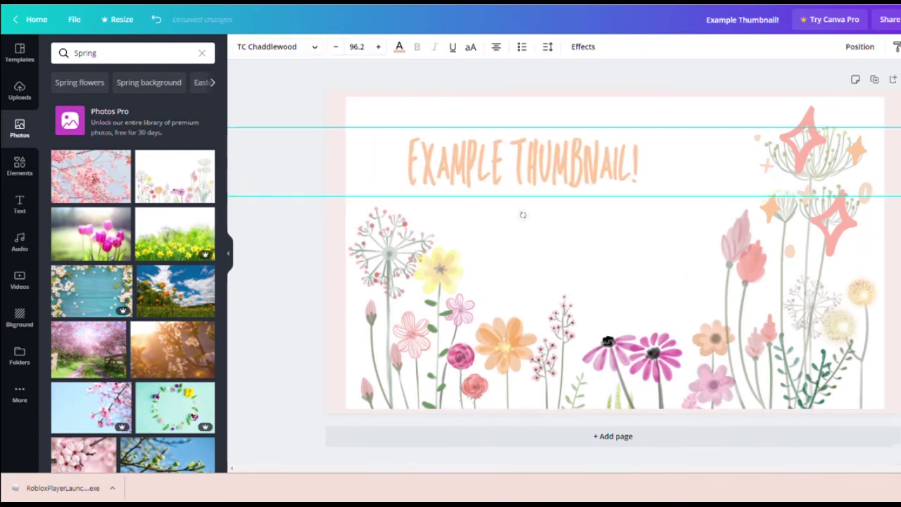
left_click_drag(900, 161, 785, 176)
left_click_drag(370, 142, 530, 165)
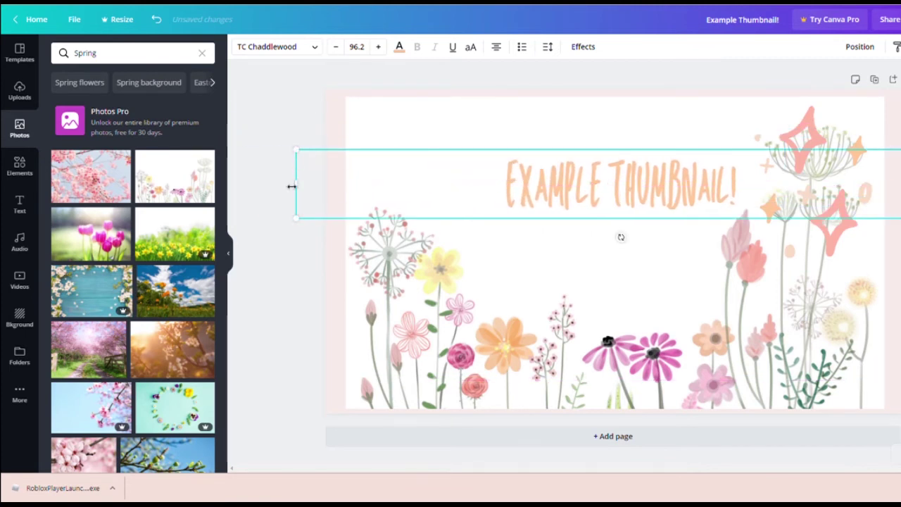
- Narrow the "Example Thumbnail!" heading's text box around its text and move it to the wildflower photo's upper-left area
left_click_drag(301, 195, 647, 226)
mouse_move(772, 187)
left_mouse_down()
mouse_move(677, 203)
mouse_move(762, 187)
left_mouse_up()
left_click_drag(858, 203, 636, 177)
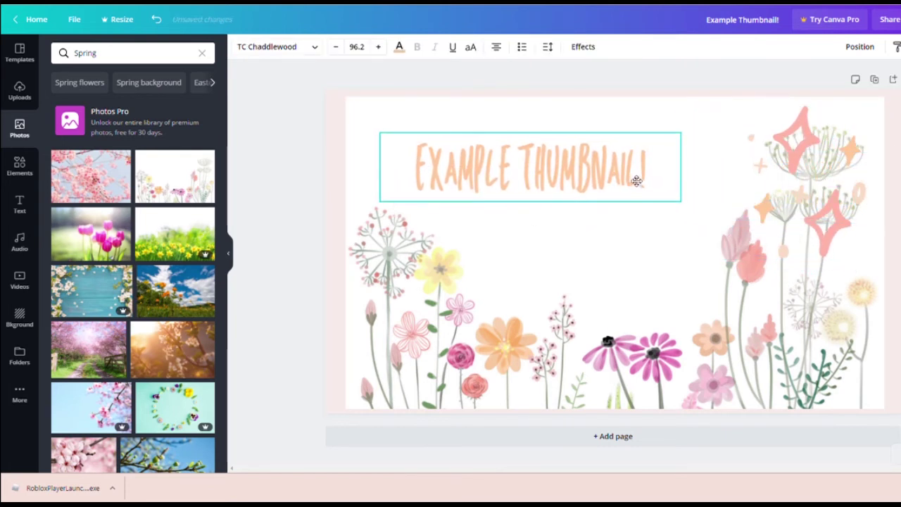
left_click_drag(702, 203, 709, 226)
left_click_drag(605, 185, 561, 156)
left_click(306, 124)
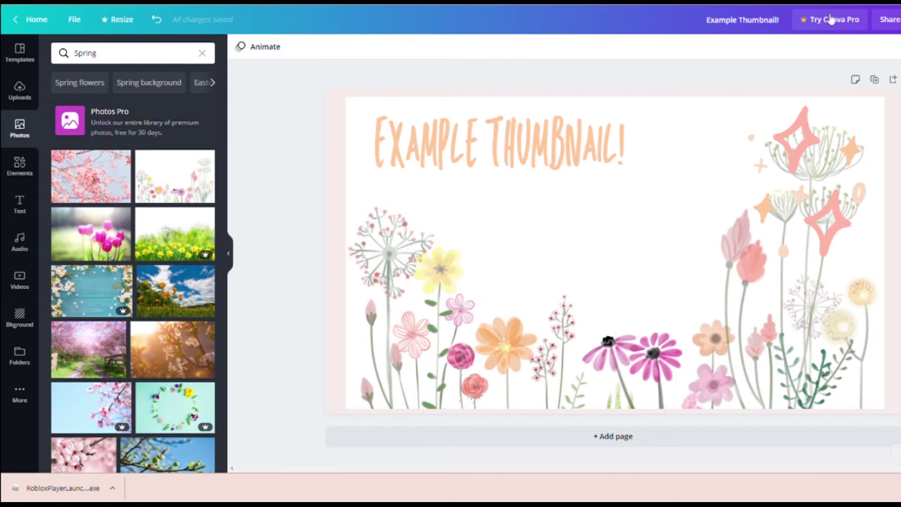
- Nudge the pastel sparkle graphic slightly upward near the wildflower photo's upper-right corner
left_click_drag(836, 149, 835, 139)
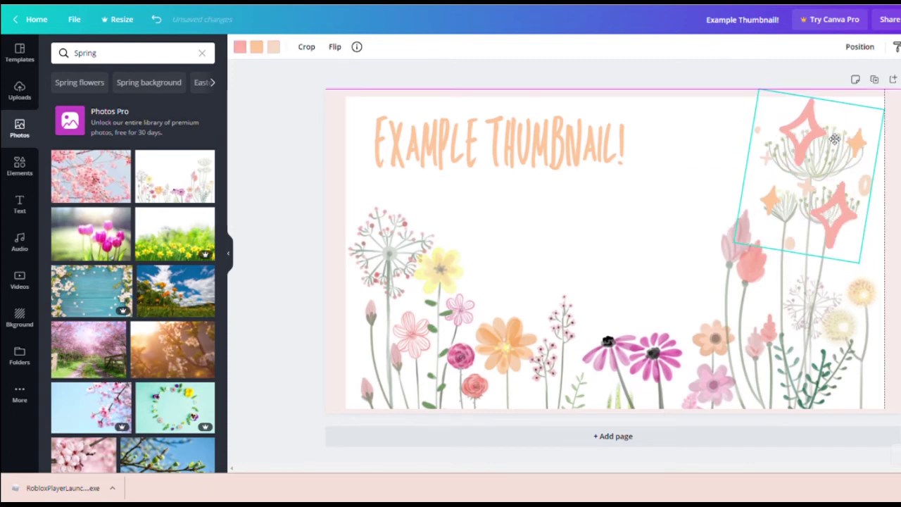
left_click(599, 81)
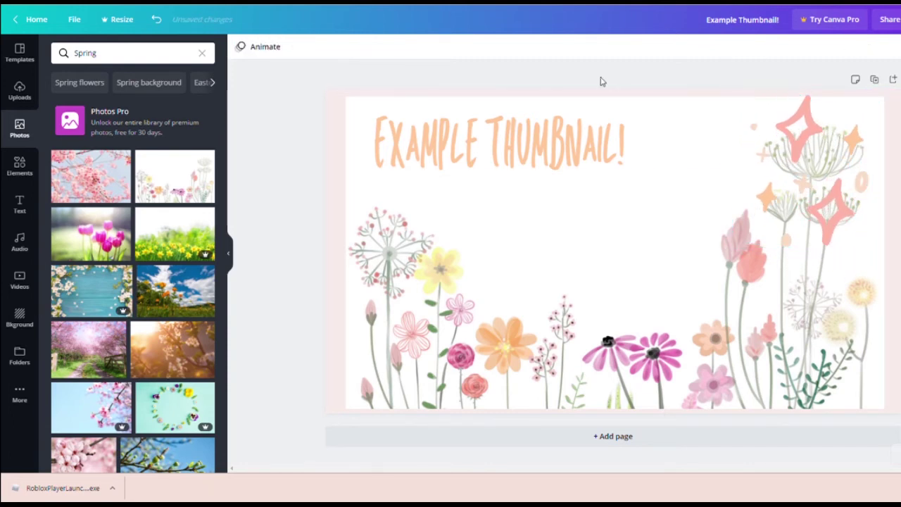
- Add a subheading reading "*runs into wall*" and place it just below the "Example Thumbnail!" heading
left_click(26, 201)
left_click(93, 138)
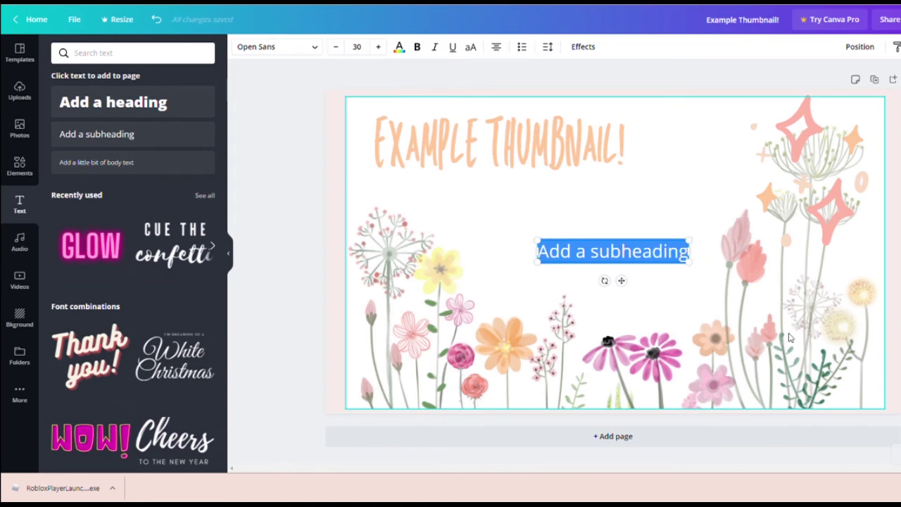
type("*")
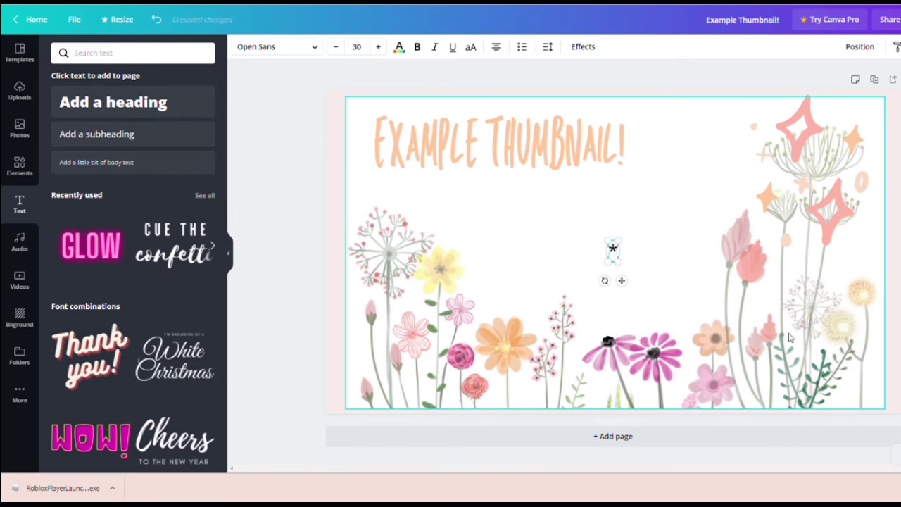
type("runs into wall")
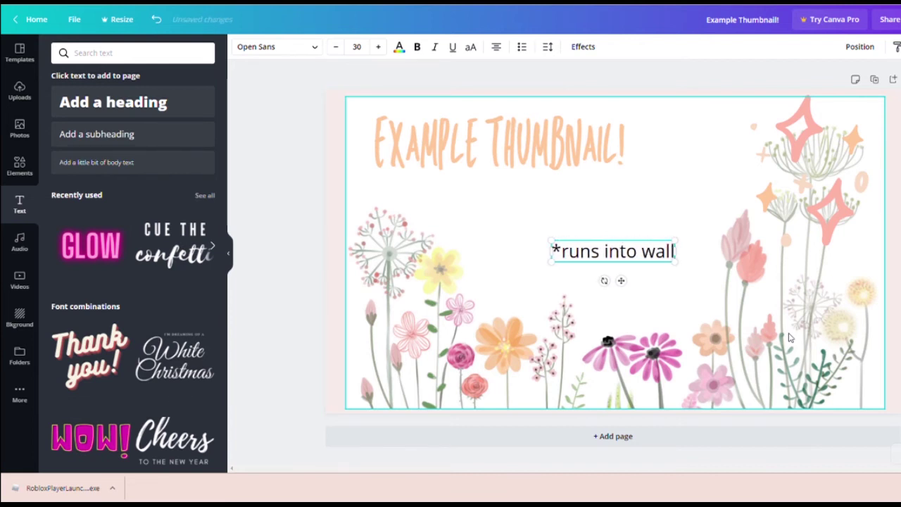
type("*")
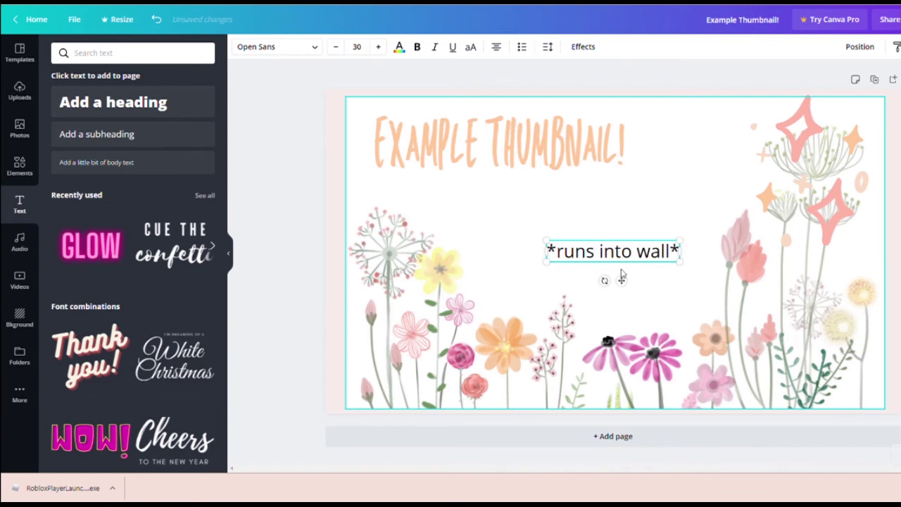
left_click_drag(625, 283, 547, 224)
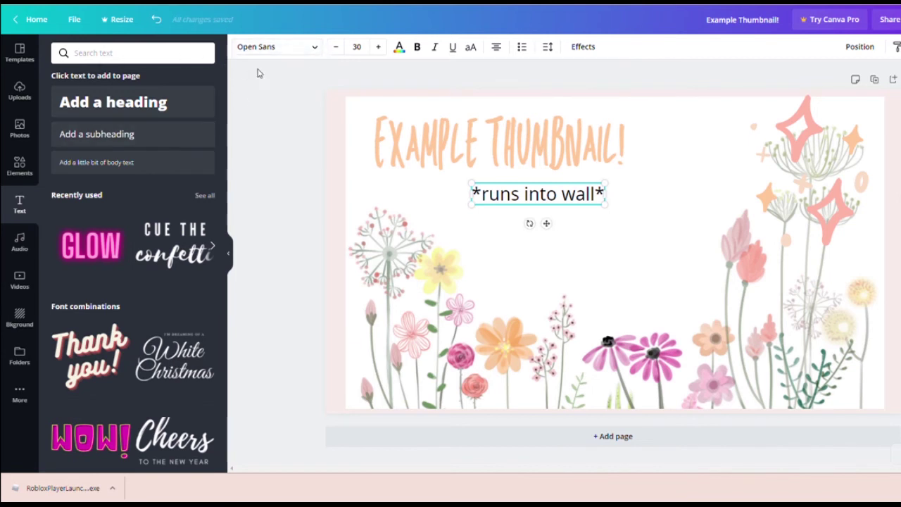
- Try Canva Student Font Dotted and one of the brand fonts on the "*runs into wall*" subheading
left_click(316, 52)
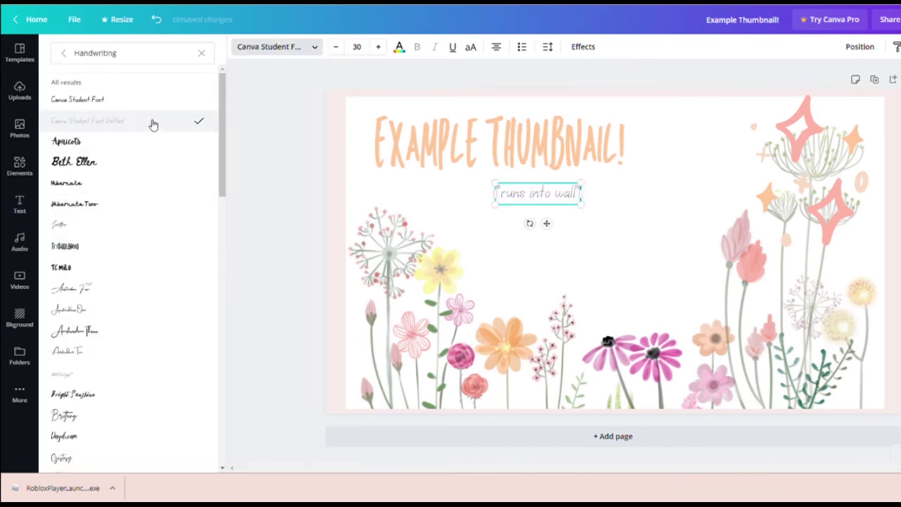
left_click(203, 52)
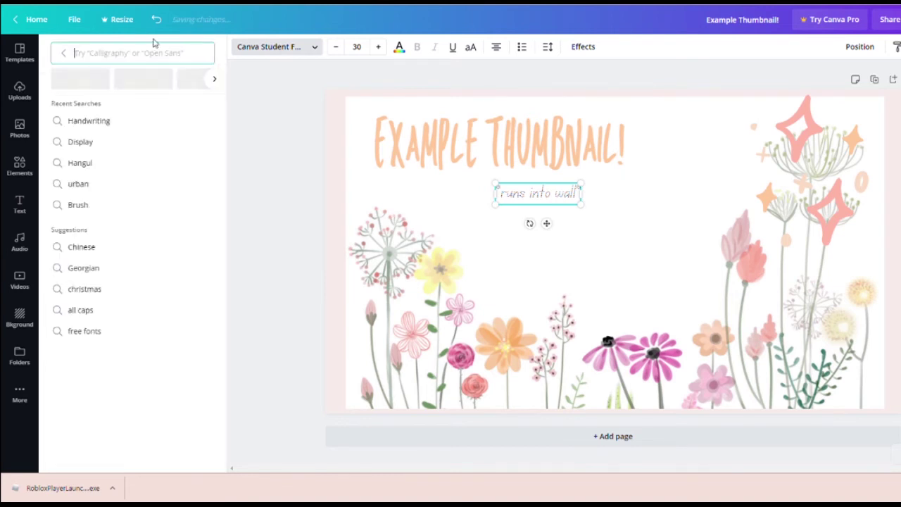
left_click(64, 53)
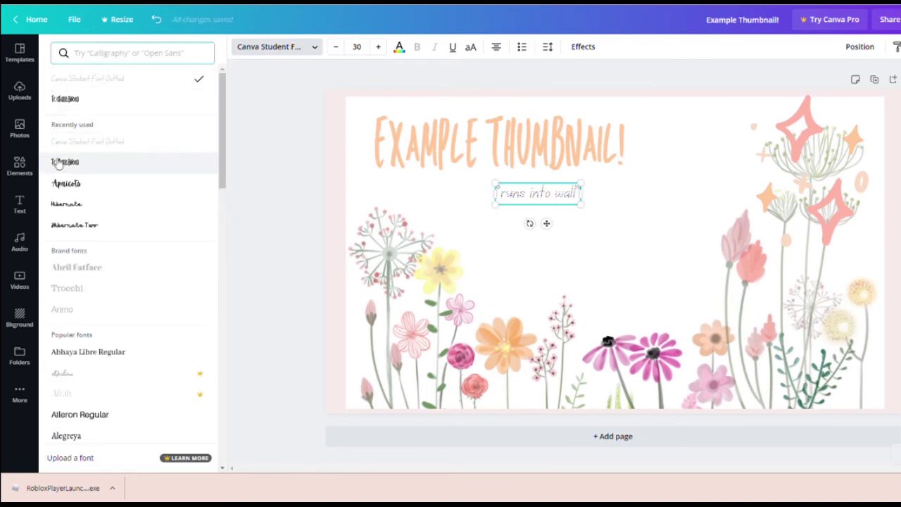
left_click(62, 299)
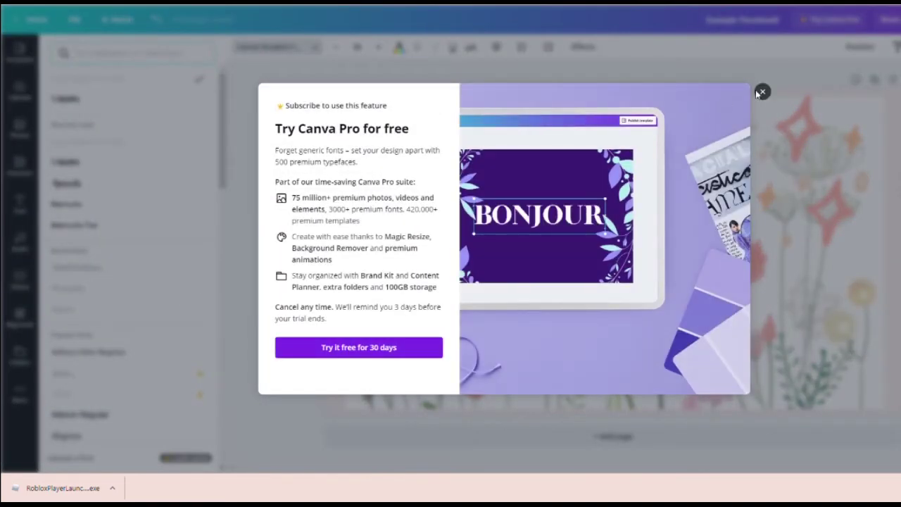
left_click(761, 93)
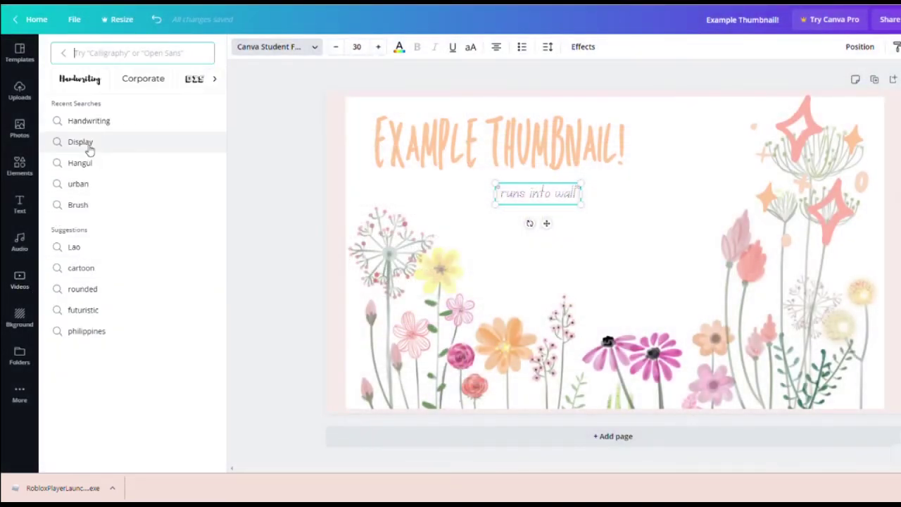
- Search the fonts for "urban" and set the "*runs into wall*" subheading to Lacquer
left_click(77, 185)
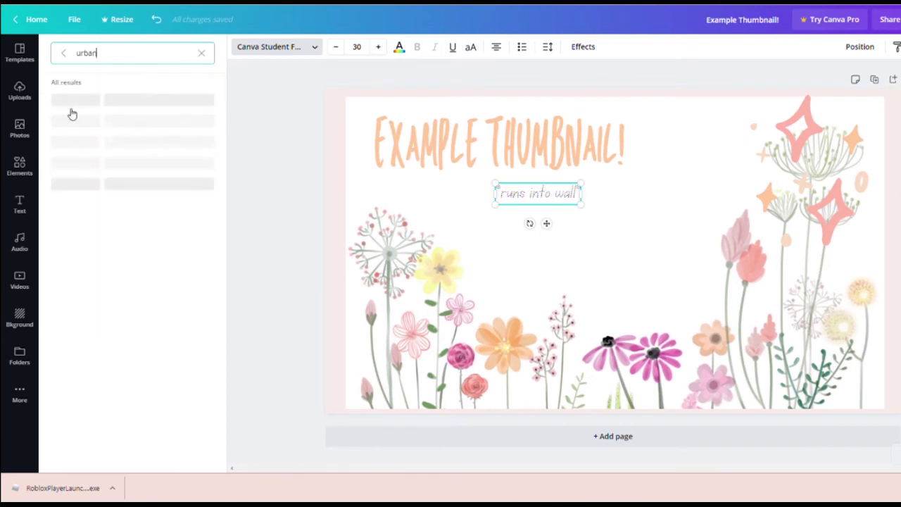
left_click(108, 128)
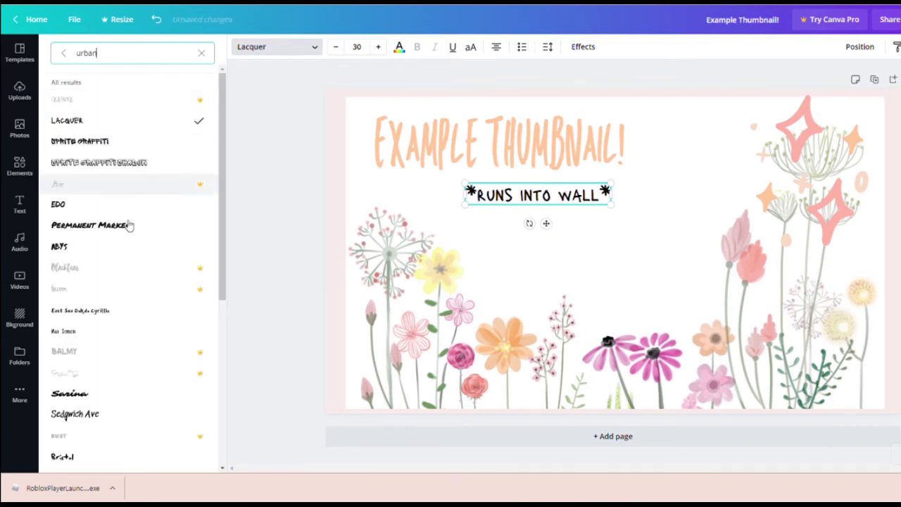
left_click(232, 364)
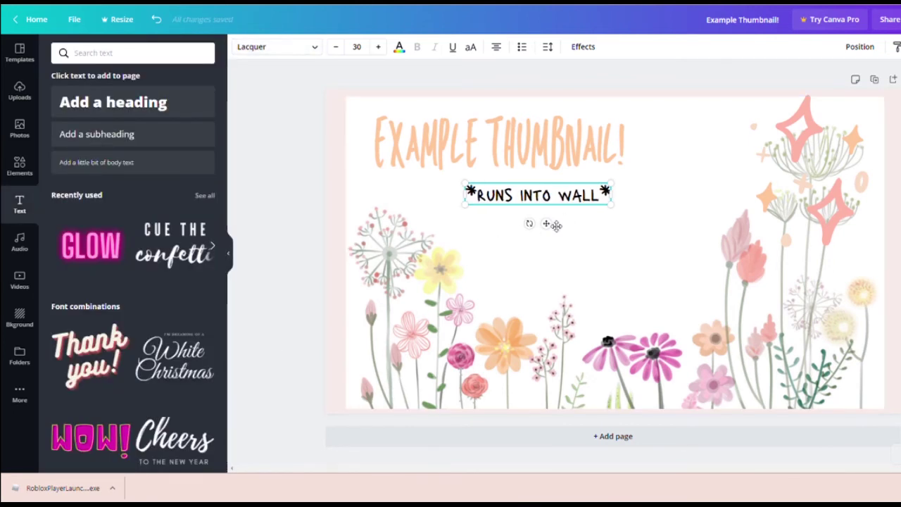
- Shift the "*runs into wall*" subheading left and slightly up so it sits centred close beneath the heading
left_click_drag(550, 224, 520, 224)
left_click(294, 141)
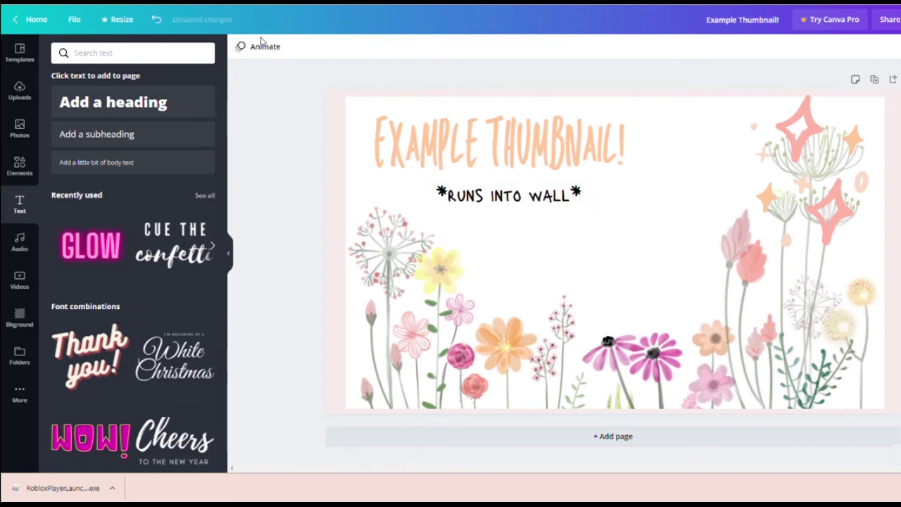
left_click(498, 210)
left_click_drag(500, 221, 499, 208)
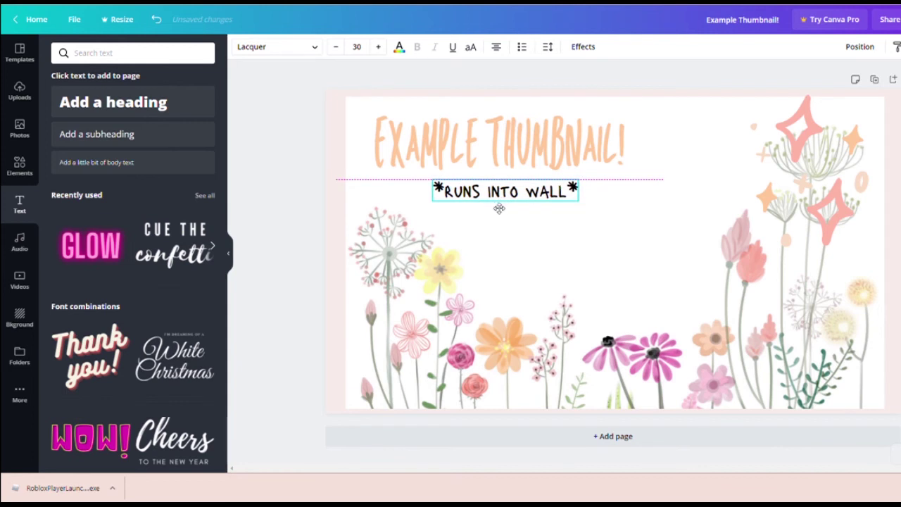
left_click(297, 204)
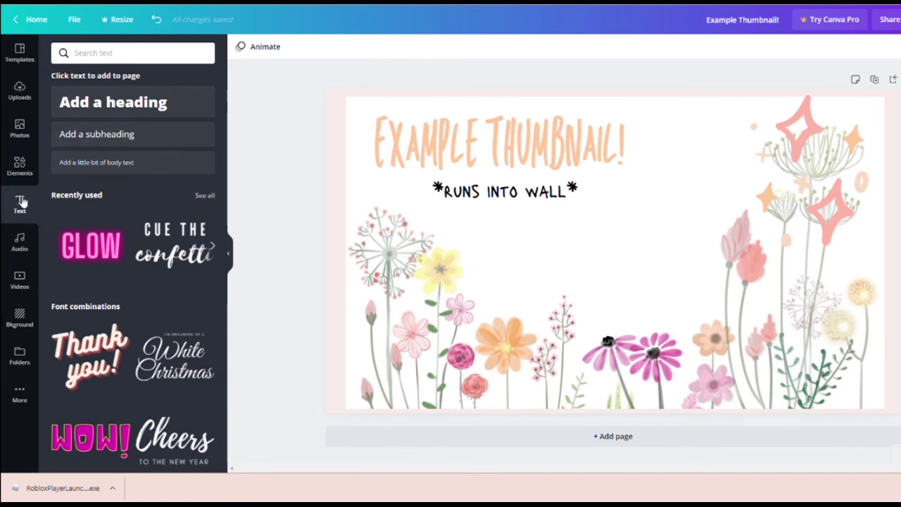
- Look through the audio tracks, the video categories, and the recommended and music YouTube thumbnail templates
left_click(20, 242)
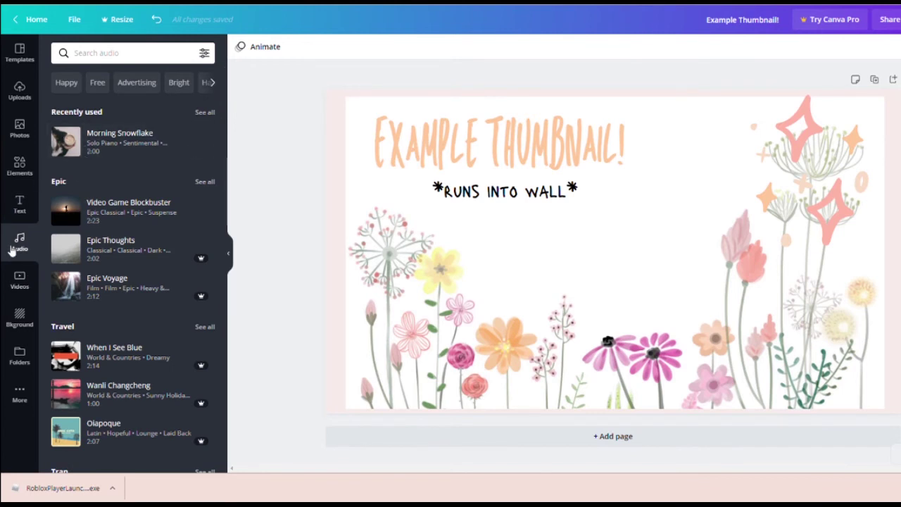
left_click(14, 276)
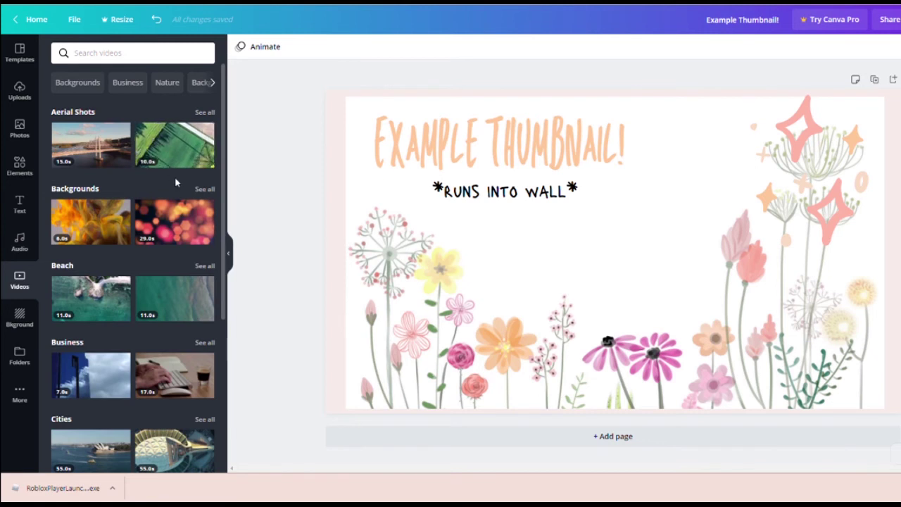
scroll(136, 405, "down", 5)
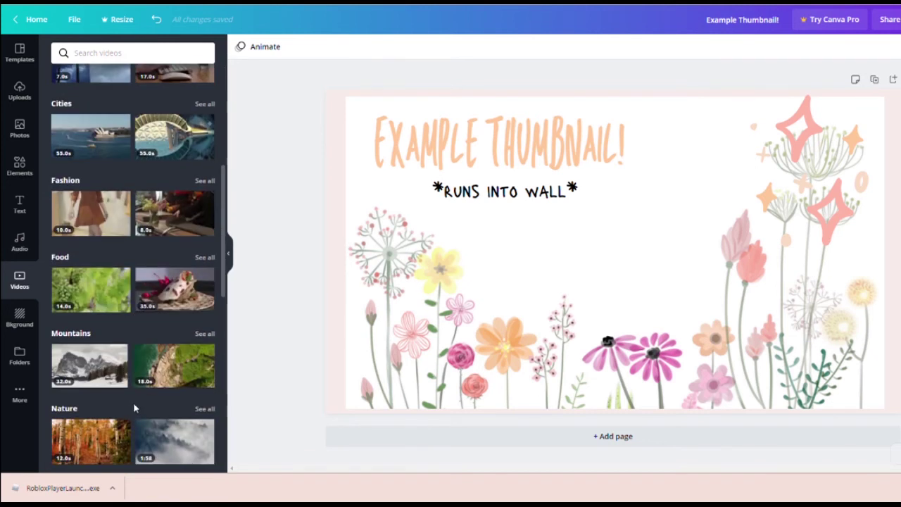
scroll(83, 328, "up", 3)
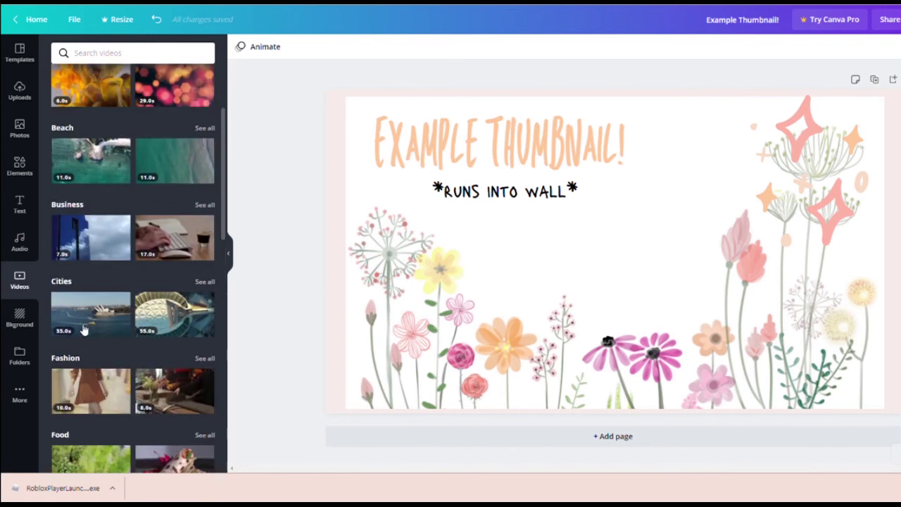
scroll(82, 328, "up", 2)
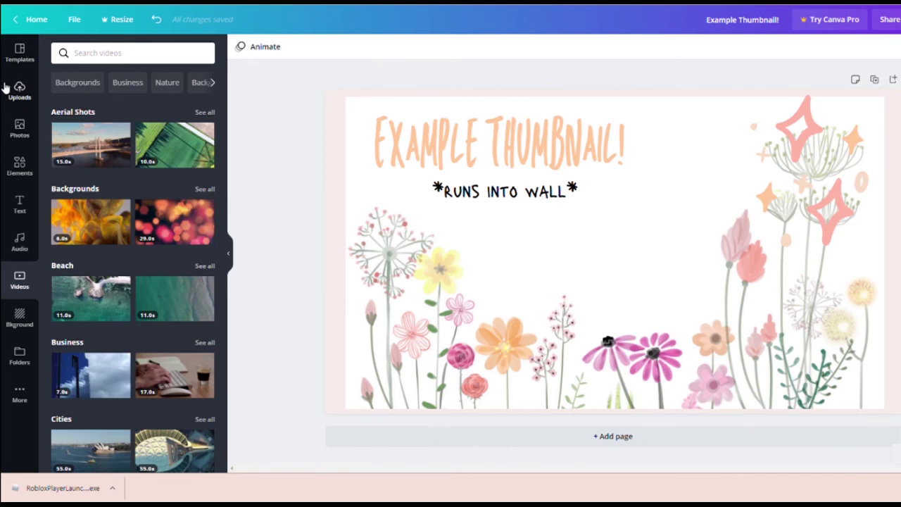
left_click(12, 56)
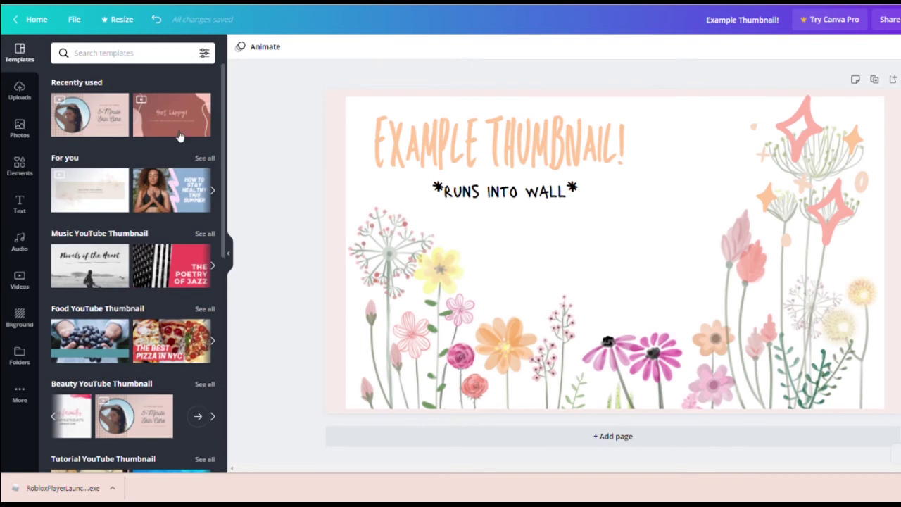
left_click(216, 190)
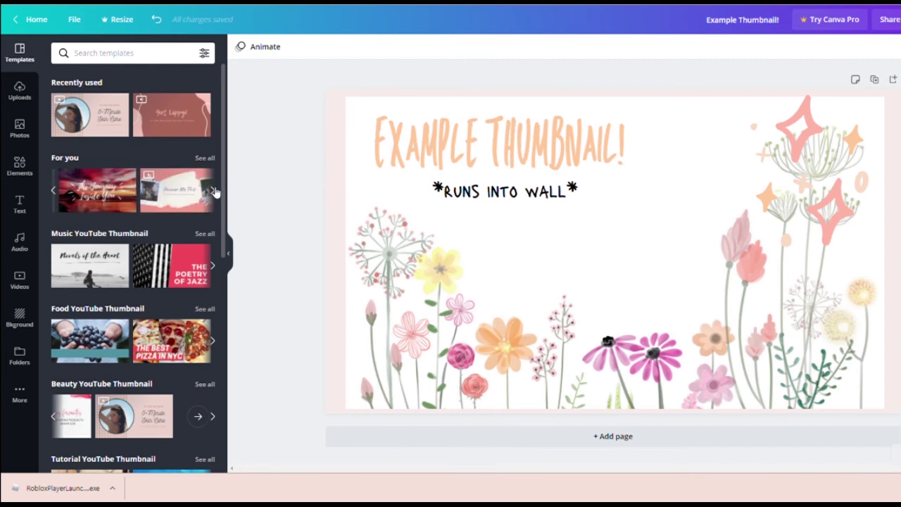
left_click(214, 264)
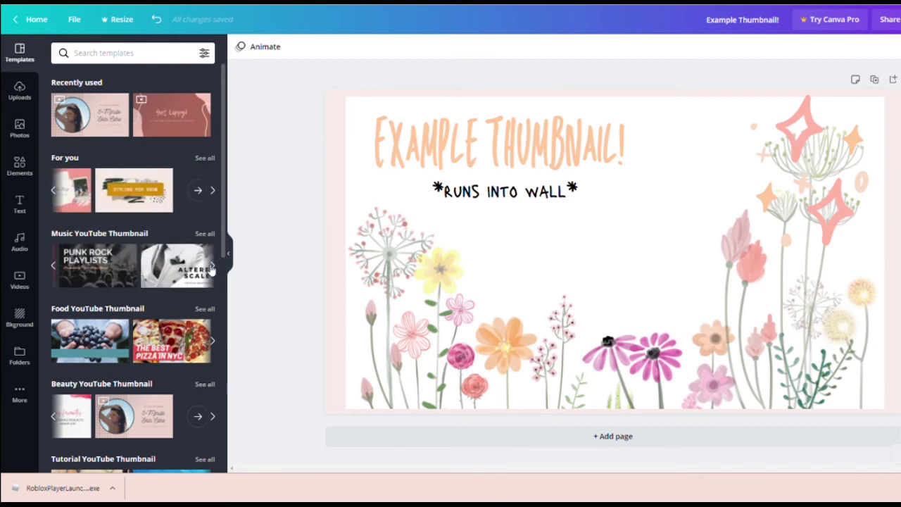
scroll(204, 271, "down", 2)
- Examine the available backgrounds and the Likes folder, and look through the ready-made text styles
left_click(21, 318)
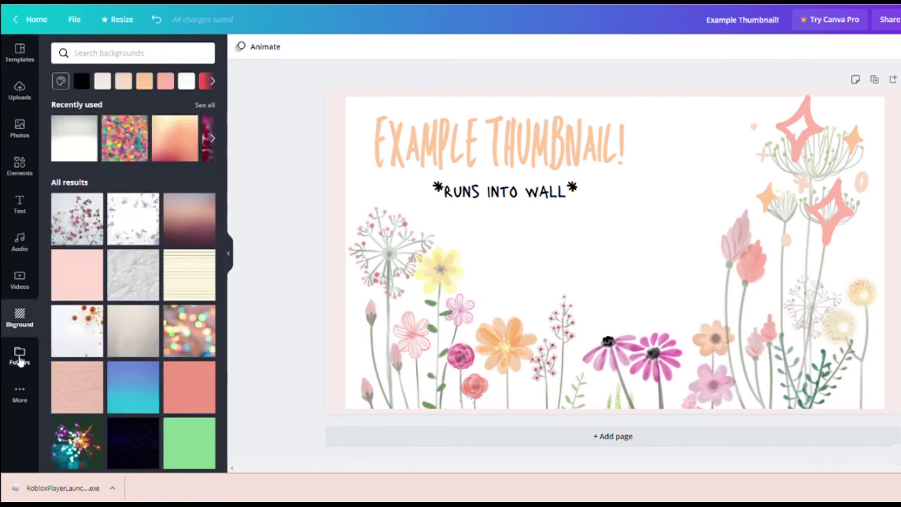
left_click(21, 355)
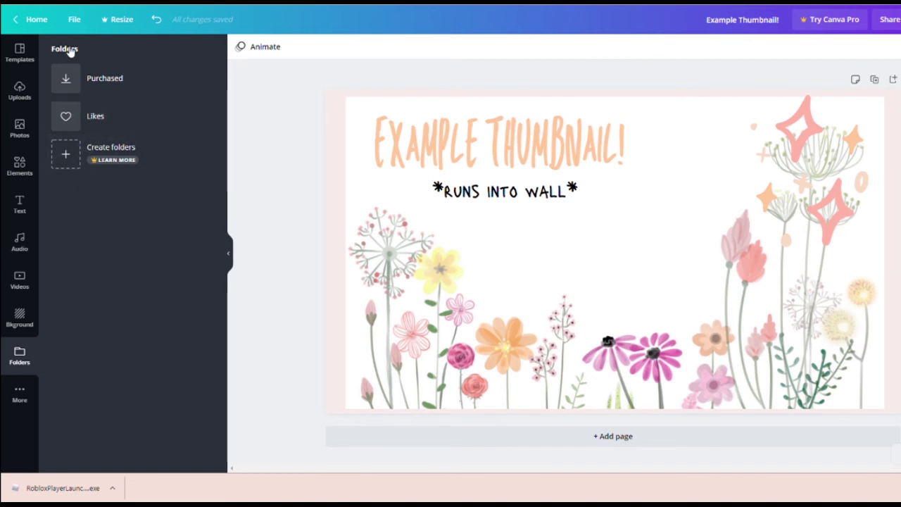
left_click(95, 116)
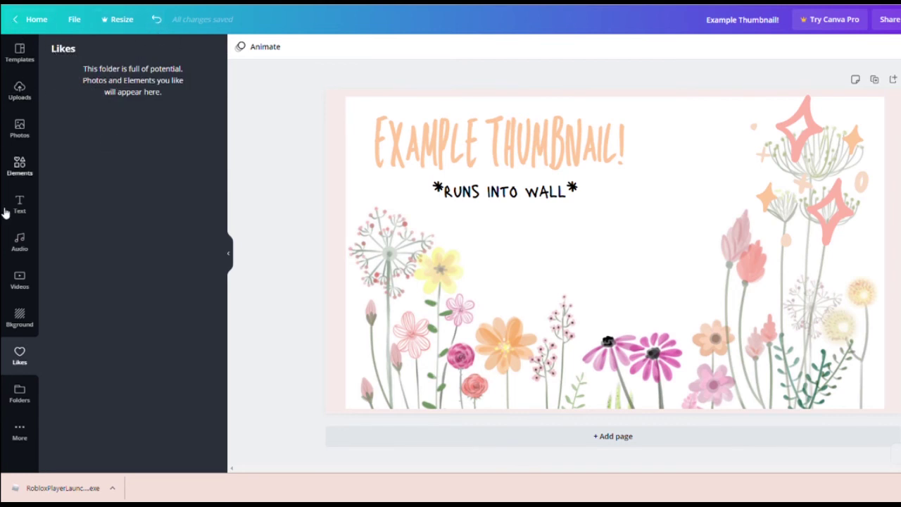
left_click(6, 343)
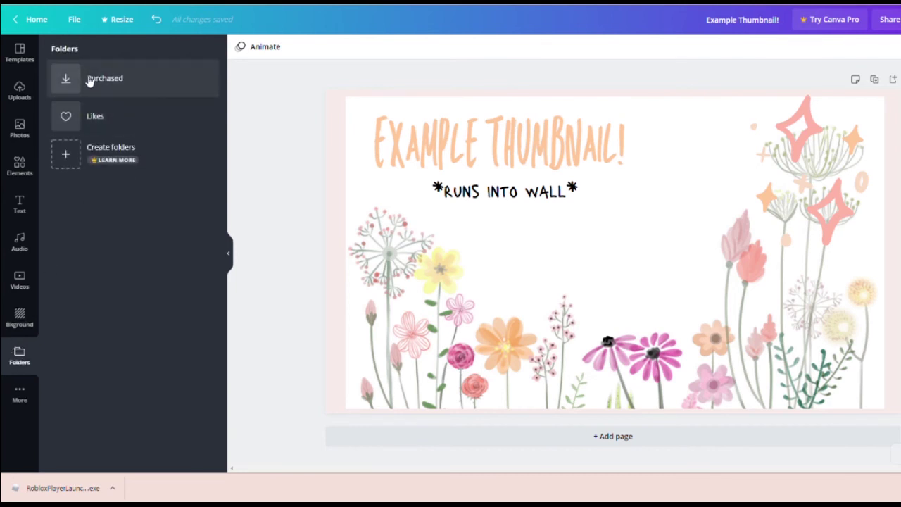
left_click(19, 319)
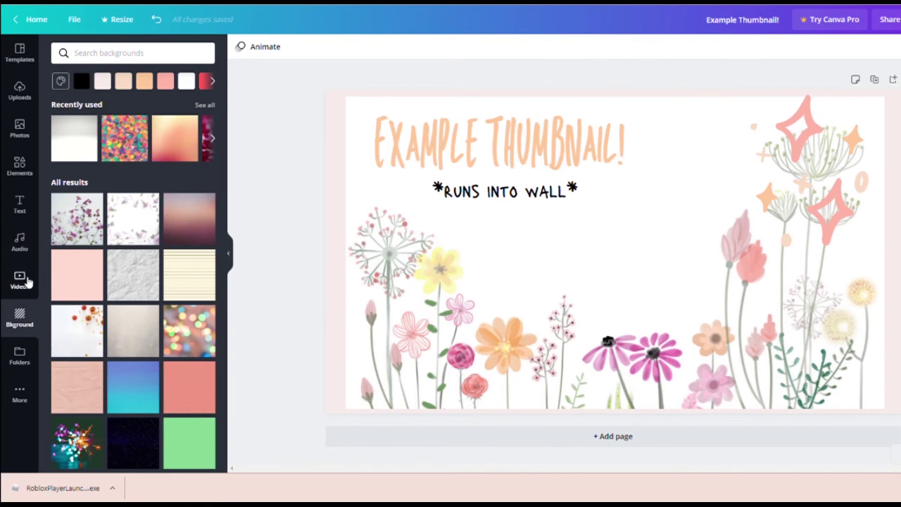
left_click(27, 281)
left_click(19, 243)
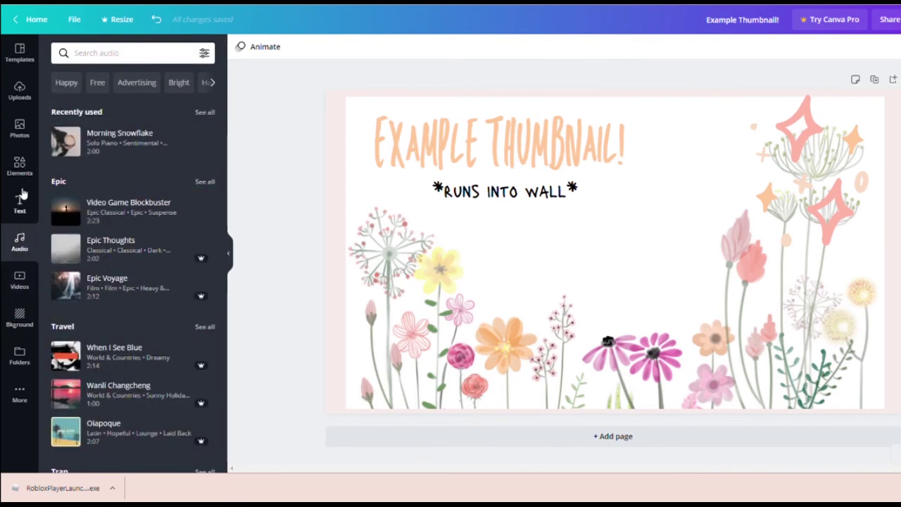
left_click(20, 201)
scroll(200, 147, "down", 10)
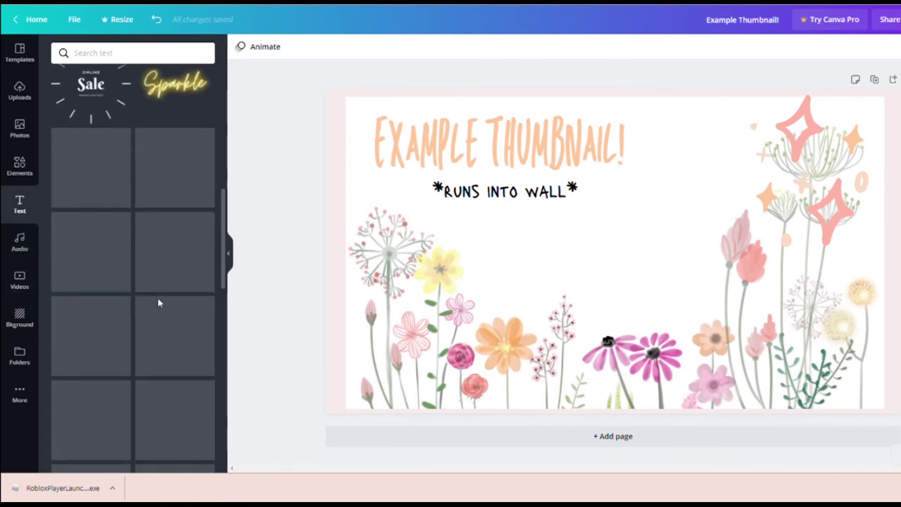
- Look through the ready-made text combinations further down the text library, from neon titles to script and invitation styles
scroll(165, 236, "up", 4)
scroll(169, 236, "up", 1)
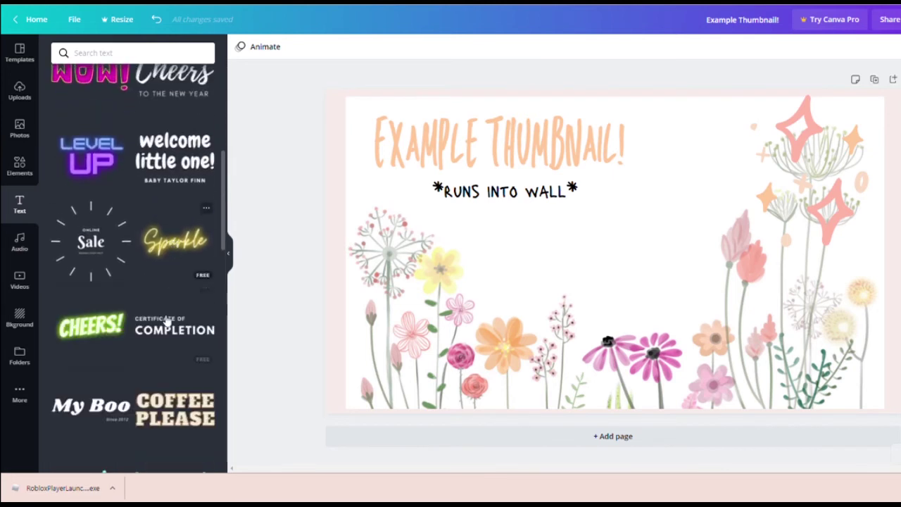
scroll(121, 354, "down", 2)
scroll(123, 338, "down", 1)
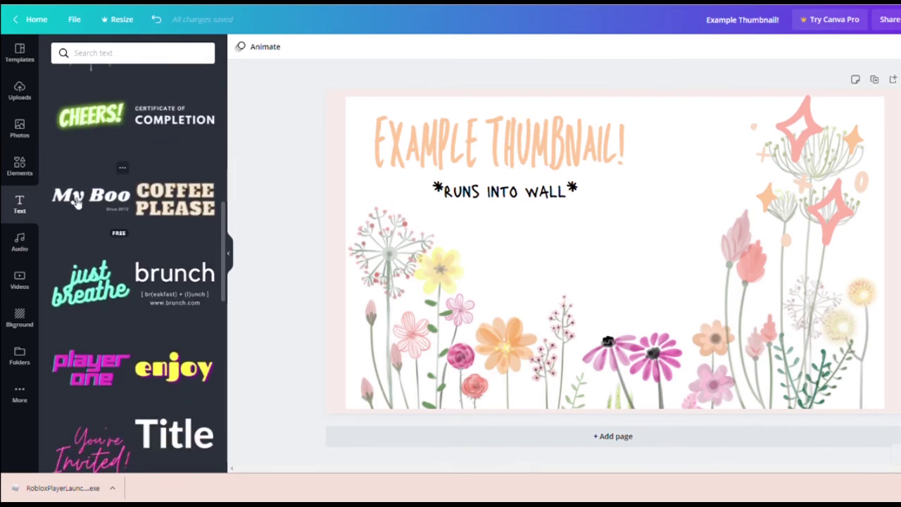
scroll(196, 233, "down", 1)
scroll(151, 331, "down", 5)
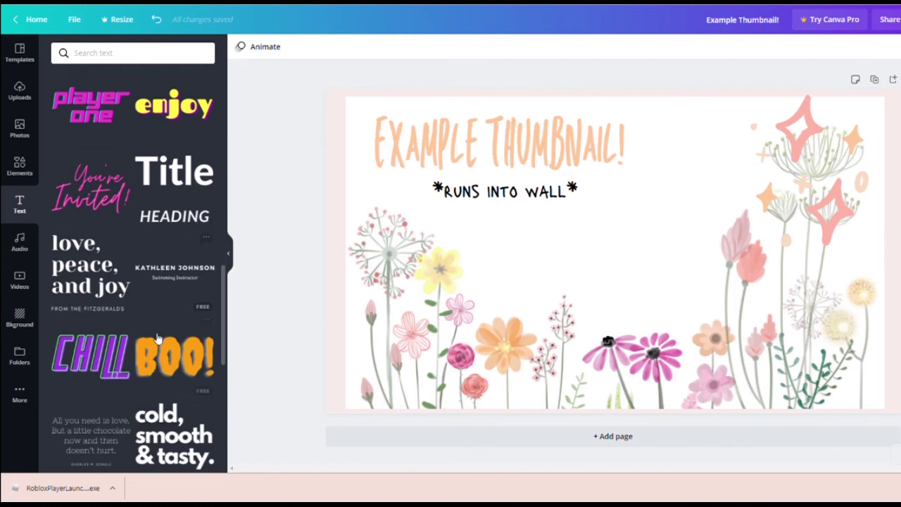
scroll(151, 333, "up", 1)
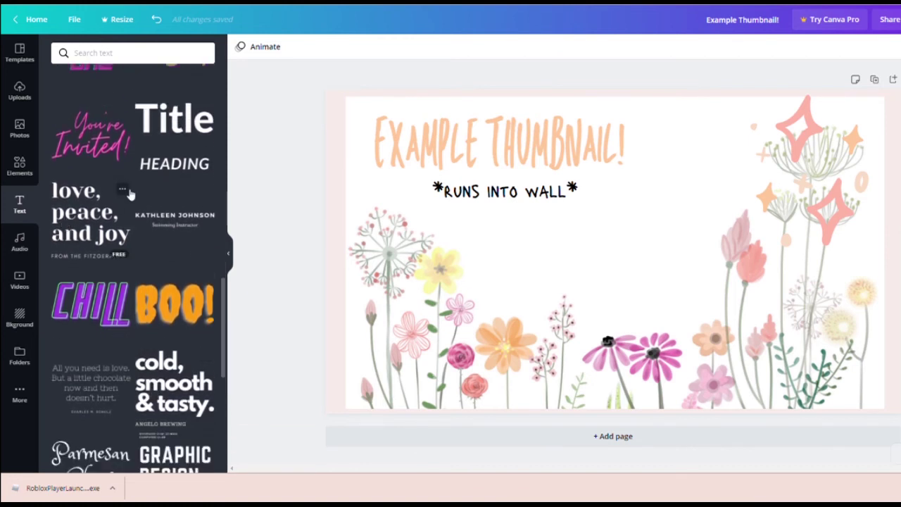
scroll(138, 318, "down", 1)
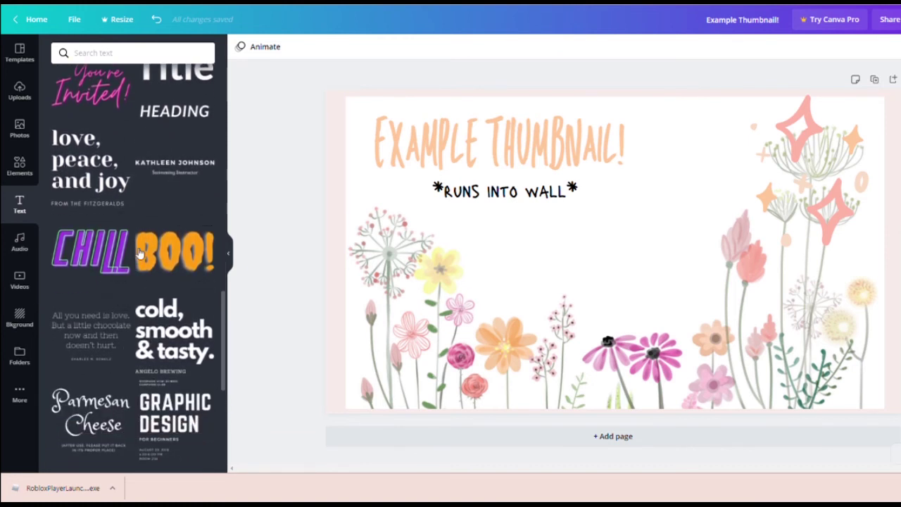
scroll(187, 305, "down", 6)
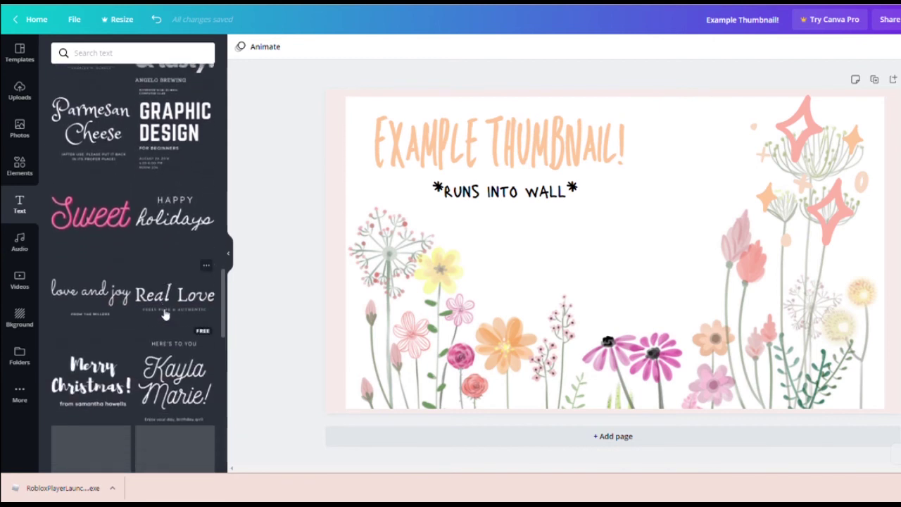
scroll(156, 316, "down", 1)
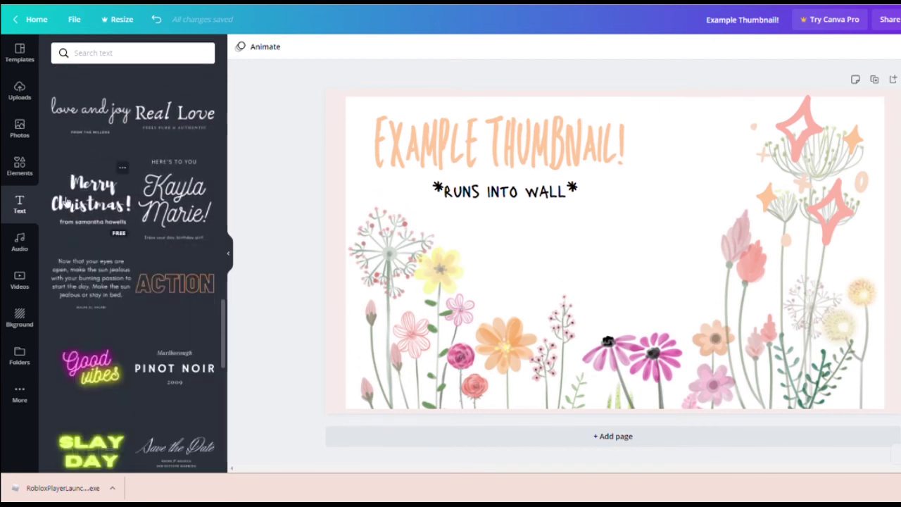
scroll(125, 243, "down", 2)
scroll(123, 255, "down", 1)
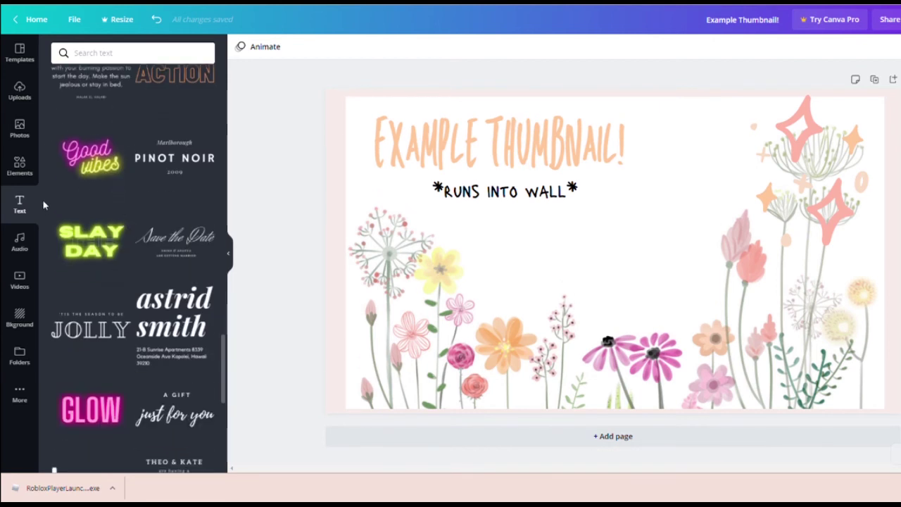
- Search the elements library for "easter"
left_click(28, 173)
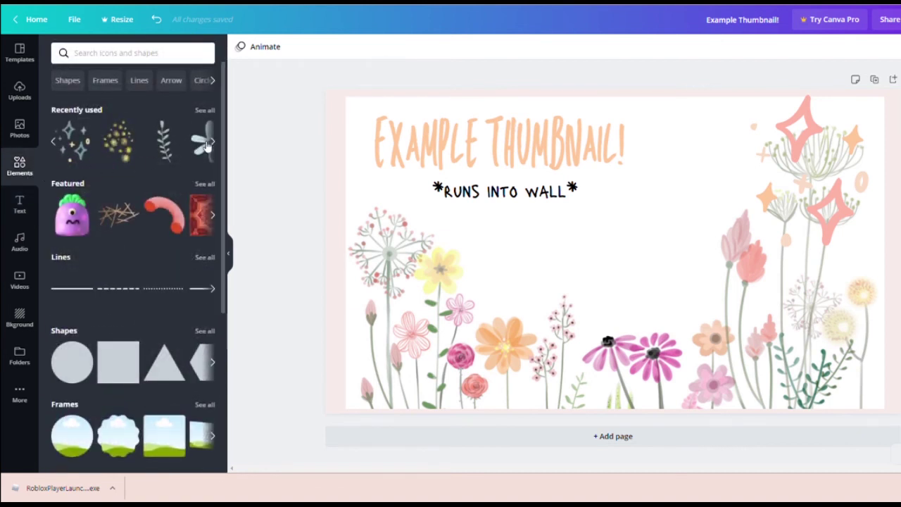
left_click(139, 53)
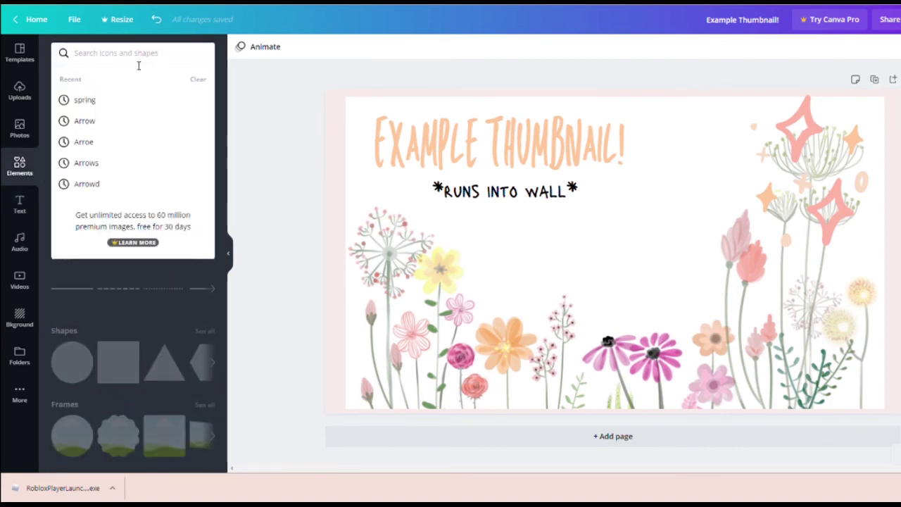
type("easter")
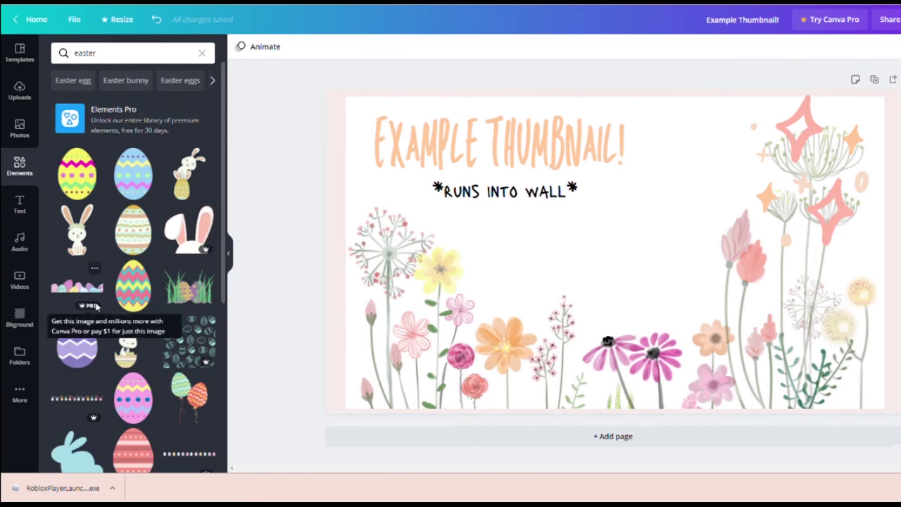
- Clear the element search, look through the charts, grids, gradients and themed illustration collections, and search the elements for "aesthetic"
left_click(202, 53)
scroll(186, 211, "down", 7)
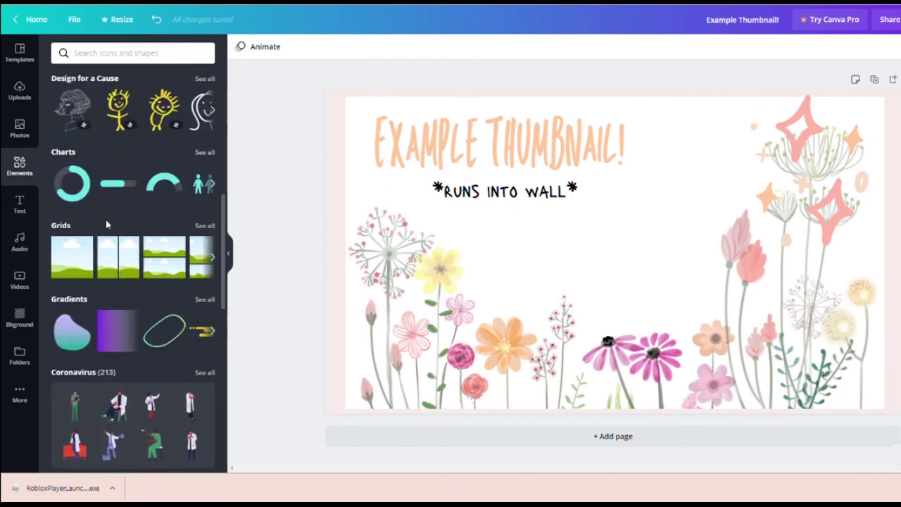
scroll(84, 246, "down", 5)
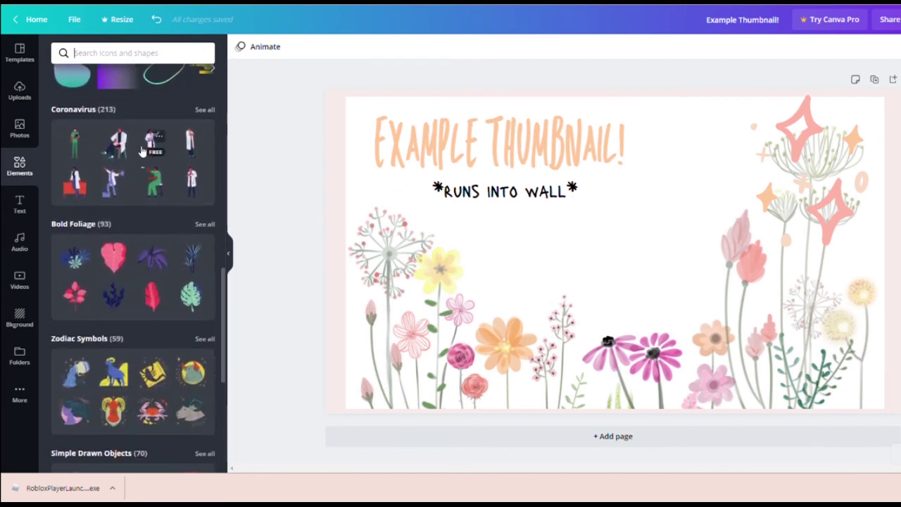
scroll(142, 151, "down", 5)
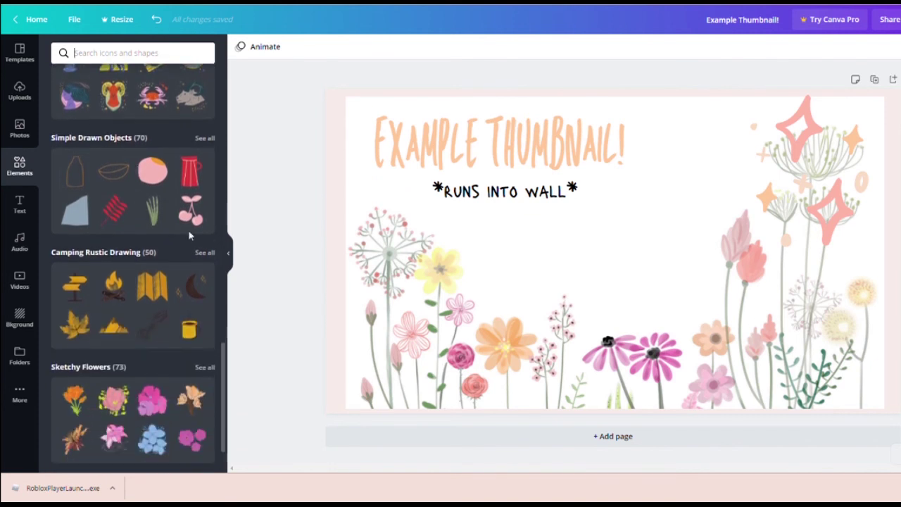
scroll(188, 230, "down", 3)
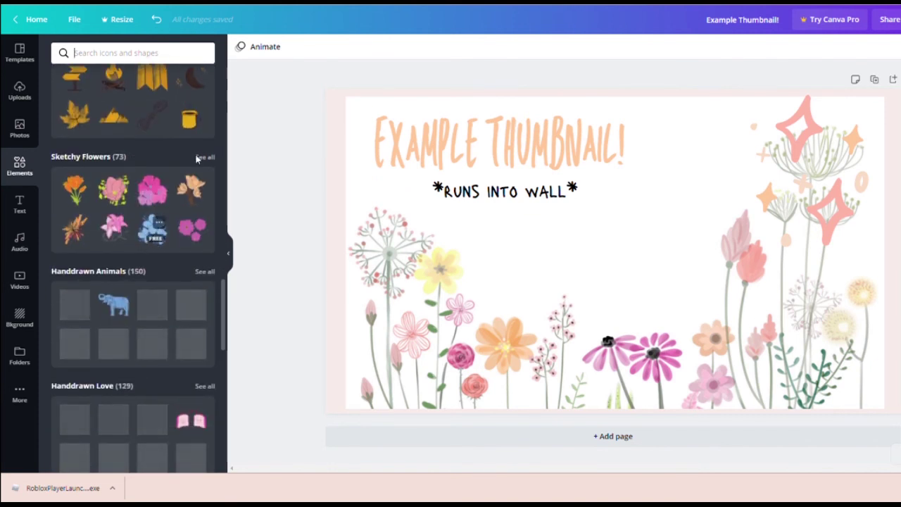
type("aesthetic")
key("Return")
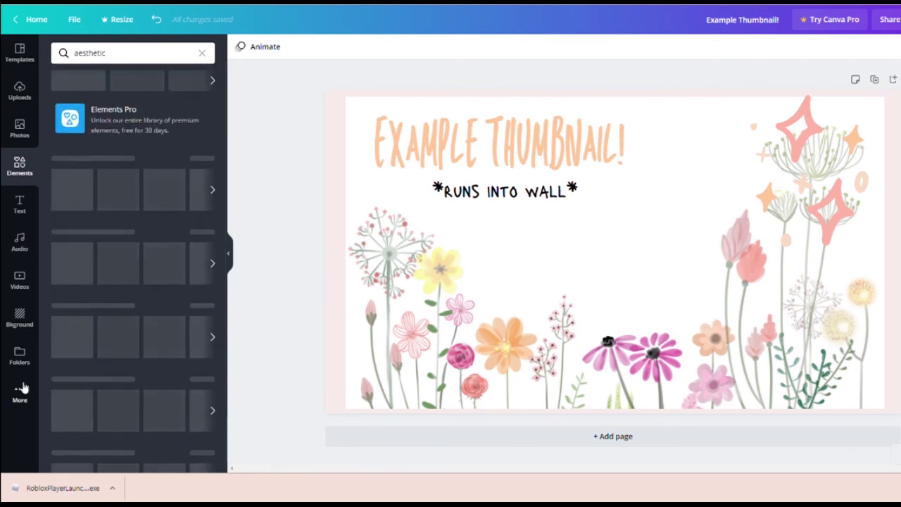
- Look through the "Spring" photo results and search the photo library for "chicken" instead
left_click(19, 128)
scroll(134, 211, "down", 3)
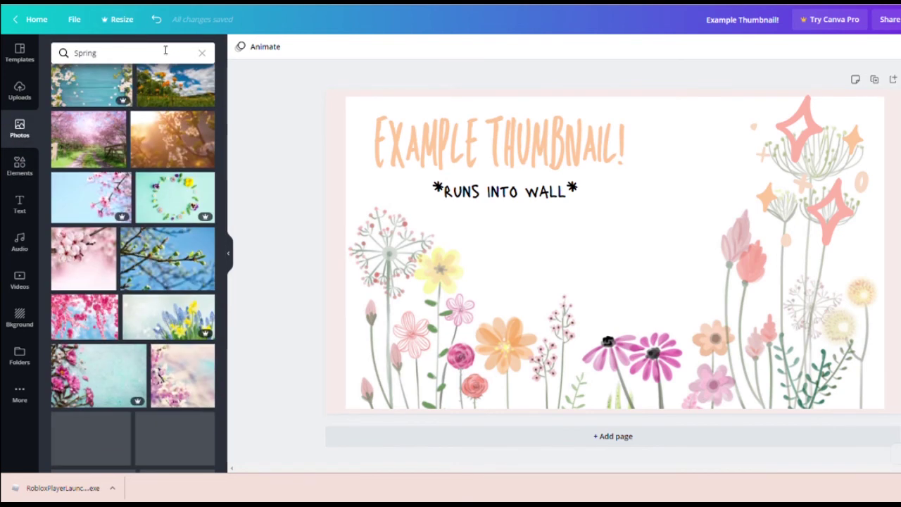
left_click(203, 53)
type("chicken")
key("Return")
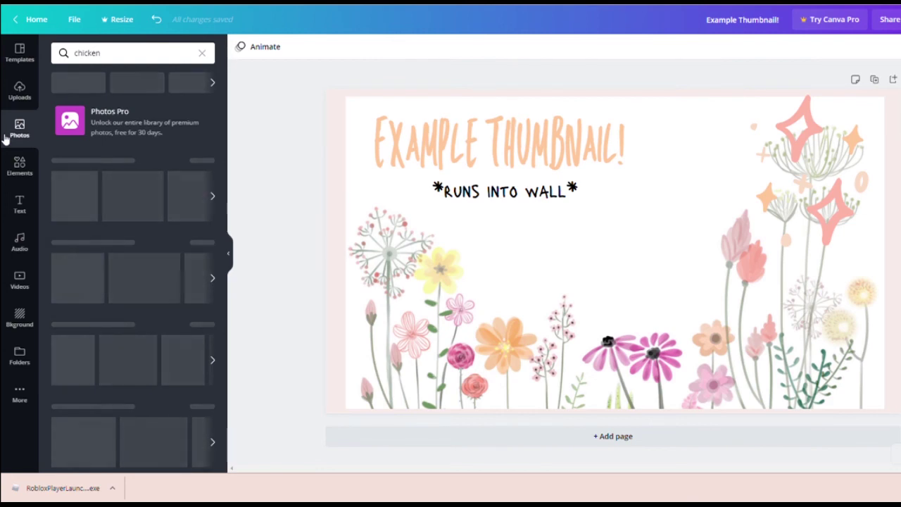
- Show the YouTube thumbnail templates and examine the file types offered for downloading the design, keeping PNG
left_click(20, 52)
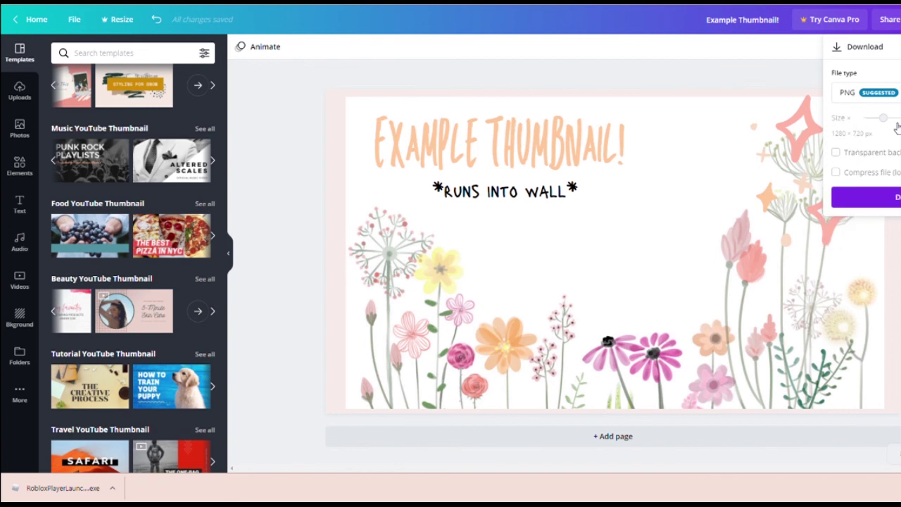
left_click(889, 93)
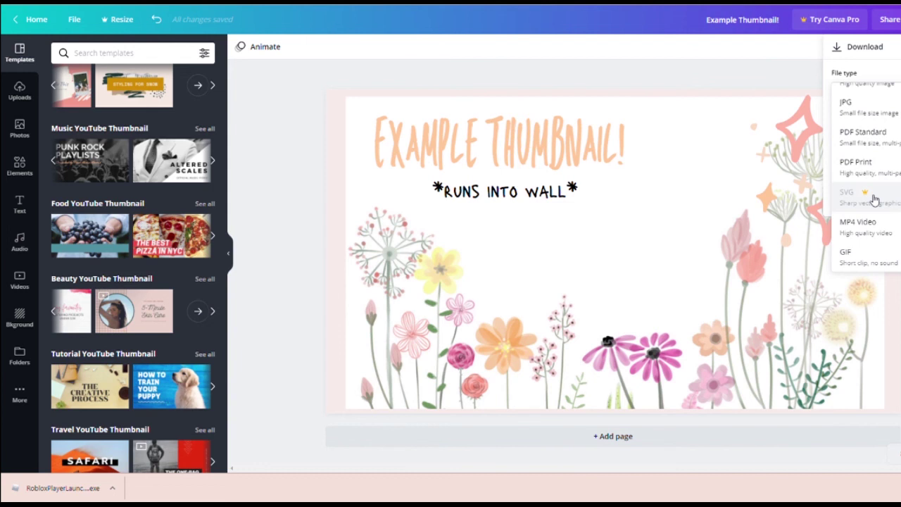
scroll(874, 201, "down", 1)
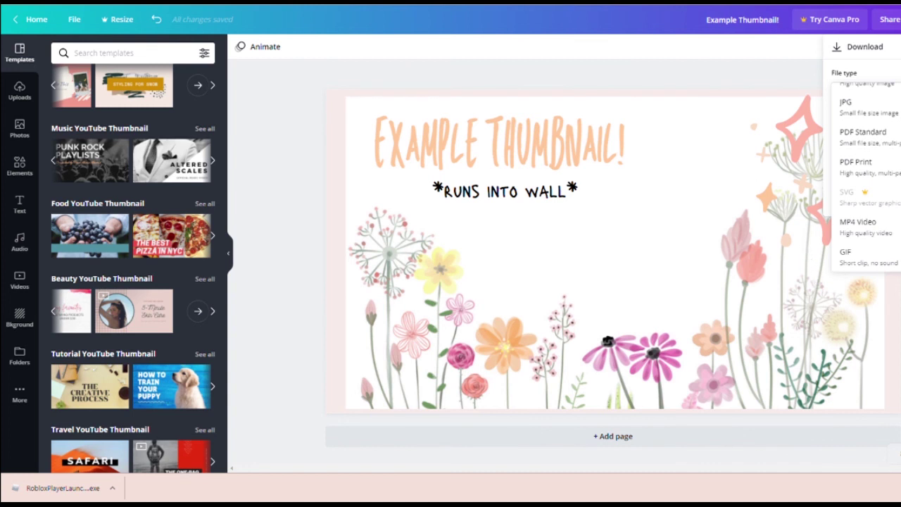
scroll(852, 127, "up", 1)
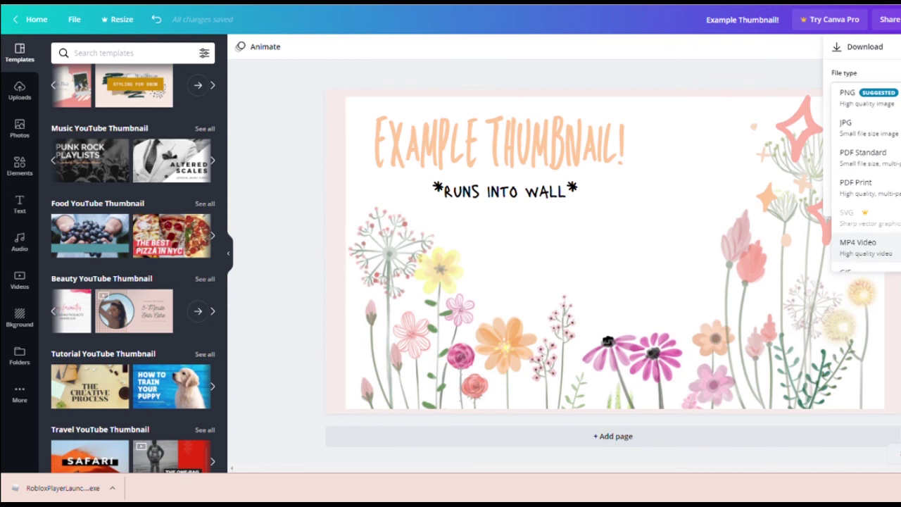
scroll(898, 202, "down", 1)
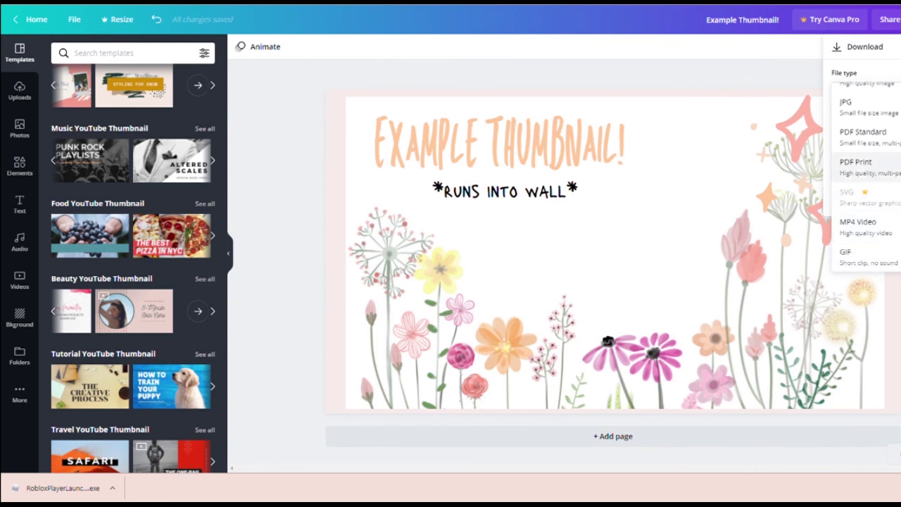
scroll(884, 185, "up", 1)
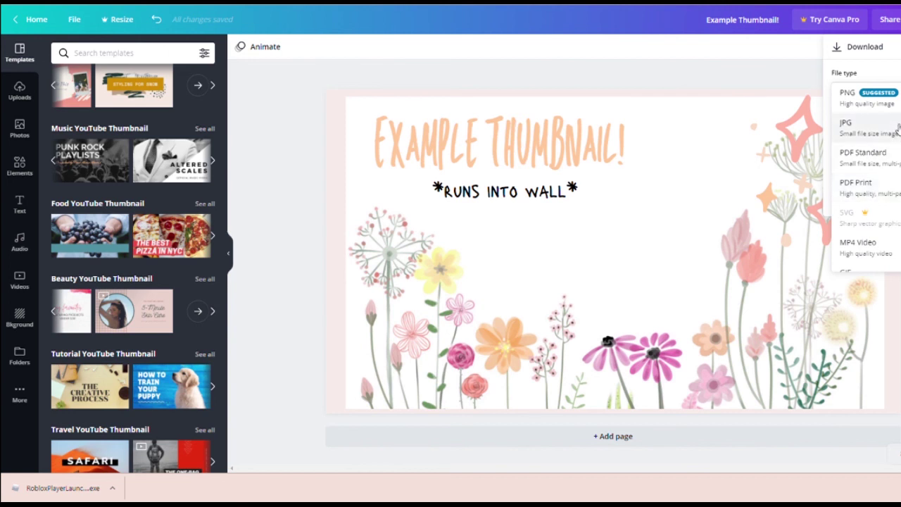
left_click(873, 97)
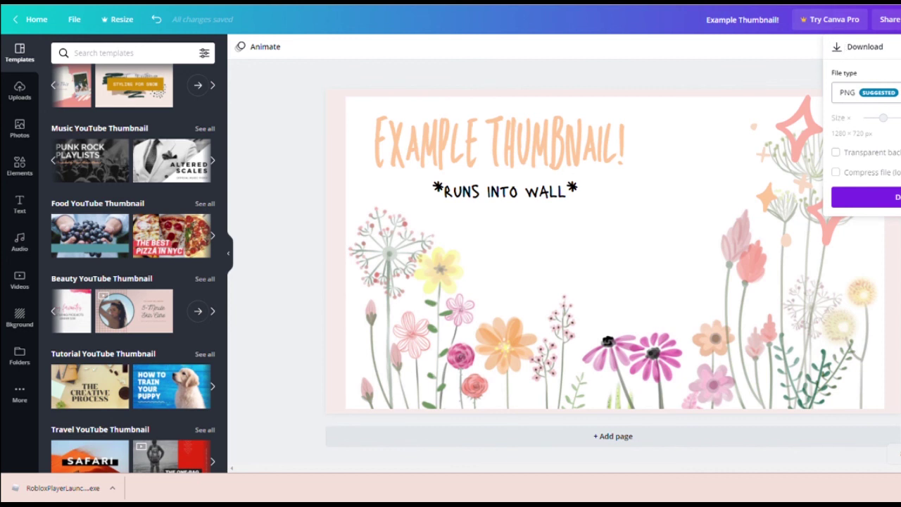
- Look through the sharing, printing and publishing destinations available for the thumbnail design
left_click(856, 47)
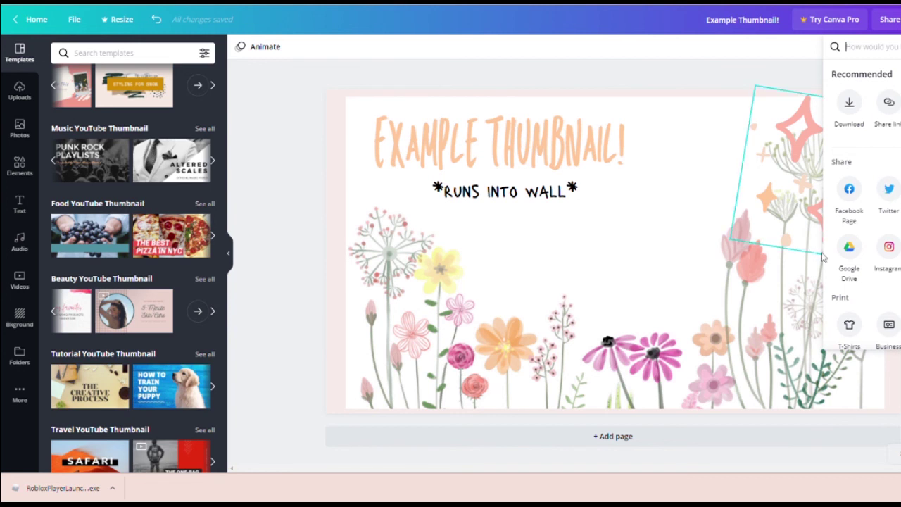
scroll(886, 303, "down", 2)
scroll(888, 310, "down", 4)
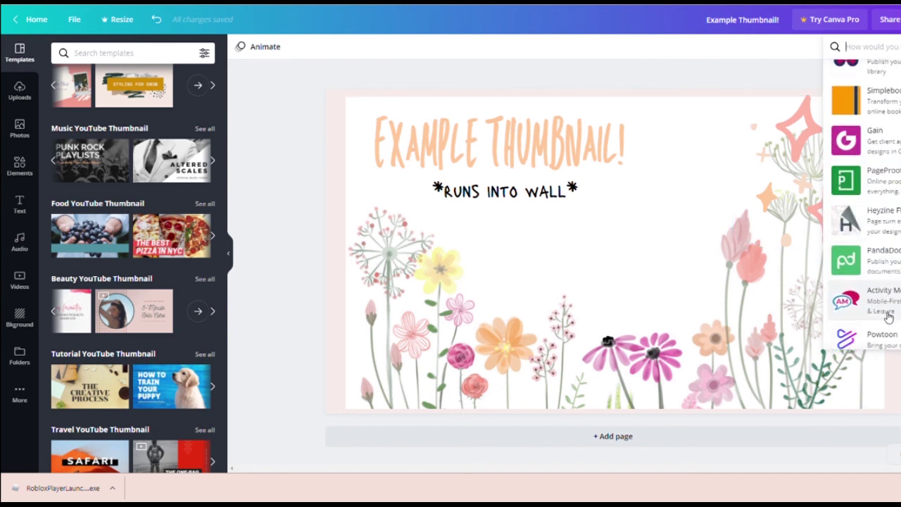
scroll(886, 310, "up", 3)
left_click(809, 45)
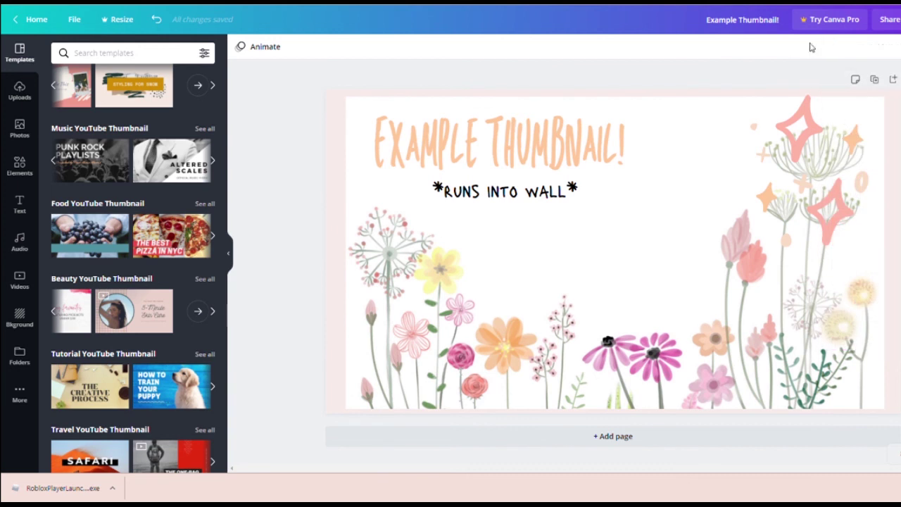
left_click(886, 22)
left_click(898, 20)
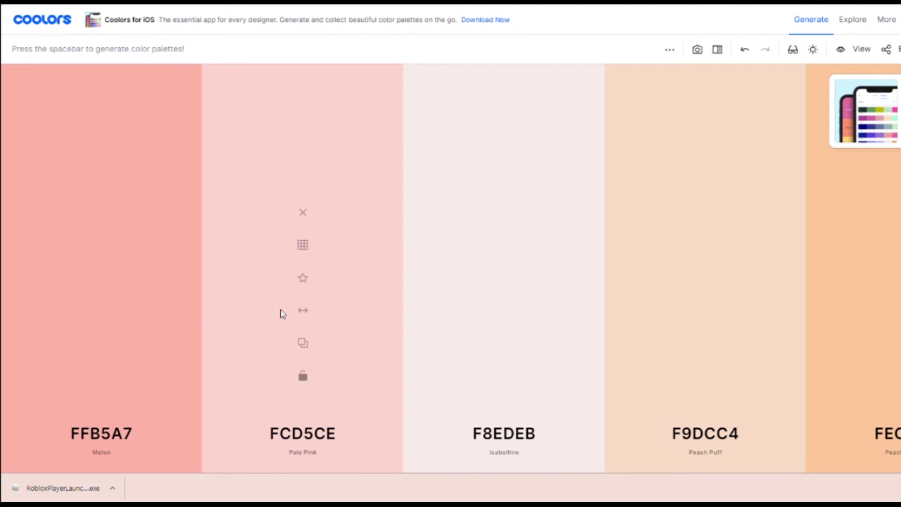
- Switch to Coolors and generate a series of new random five-colour palettes
key("space")
key("space")
key("space")
key("space")
key("space")
key("space")
key("space")
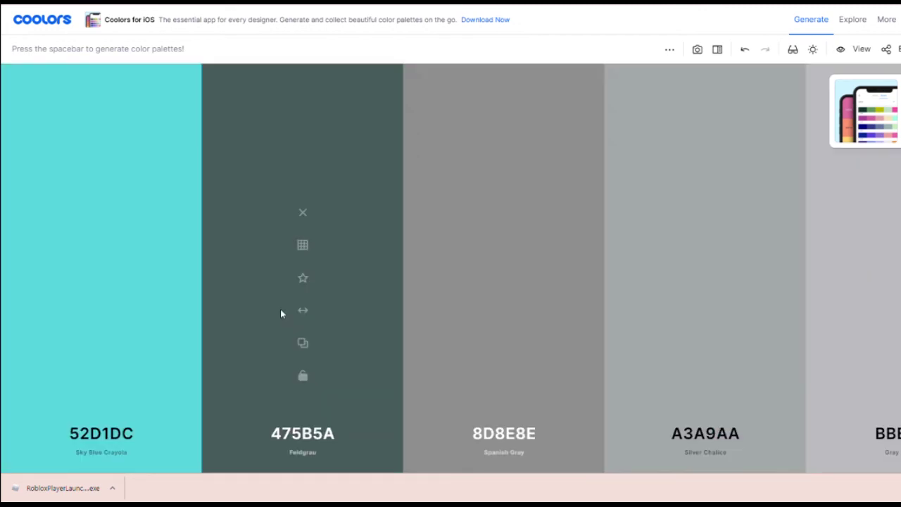
key("space")
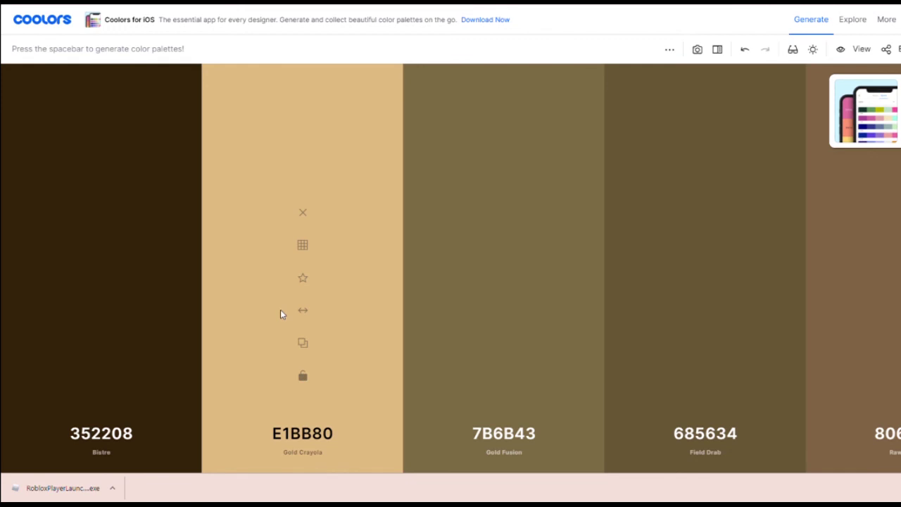
key("space")
key("space")
key("space")
key("space")
key("space")
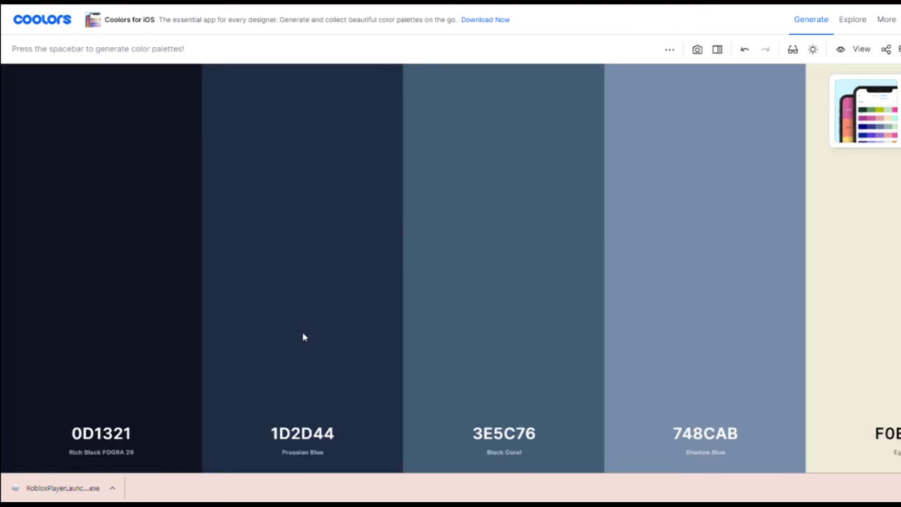
key("space")
key("space")
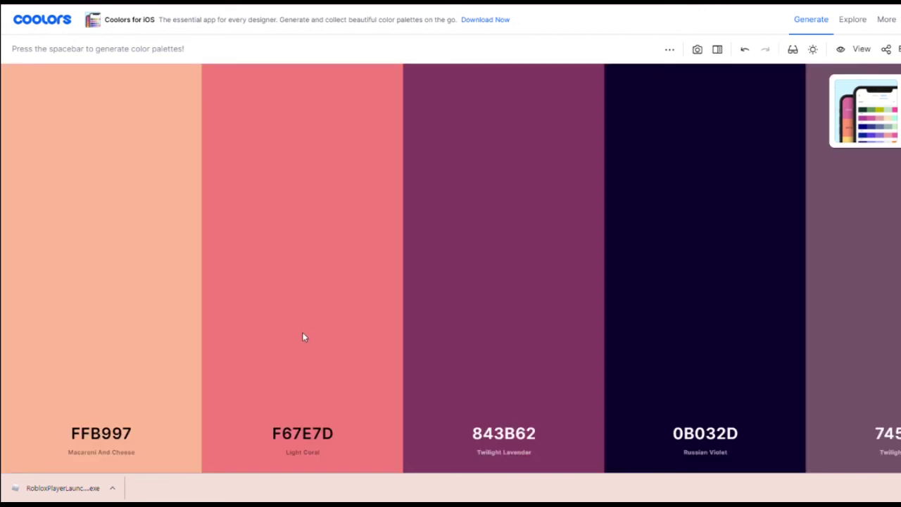